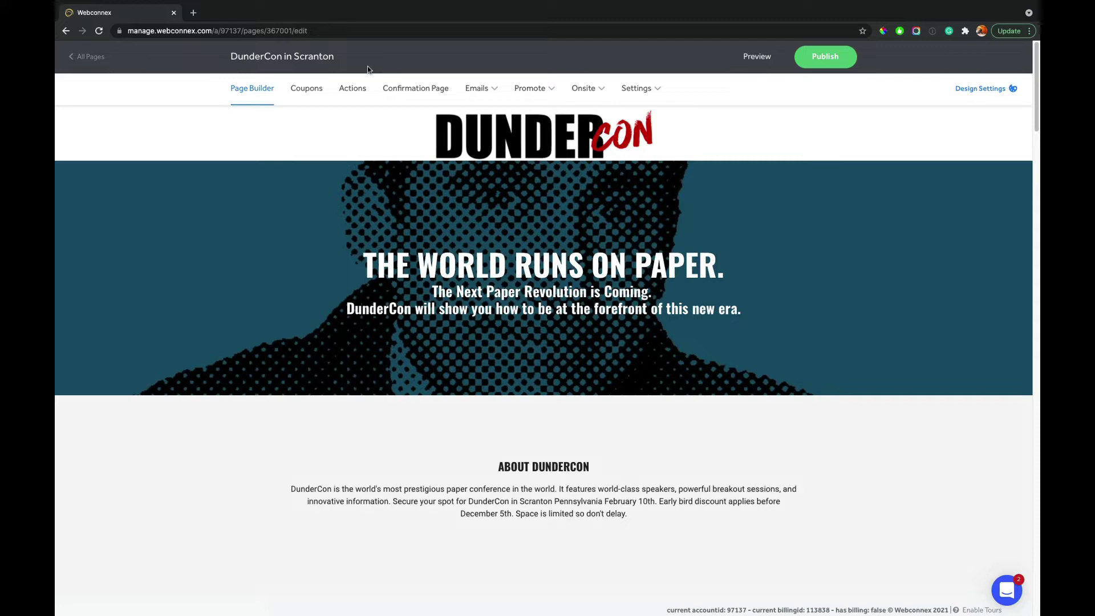
- Open the Actions tab and start a new action rule
scroll(353, 61, down, 3)
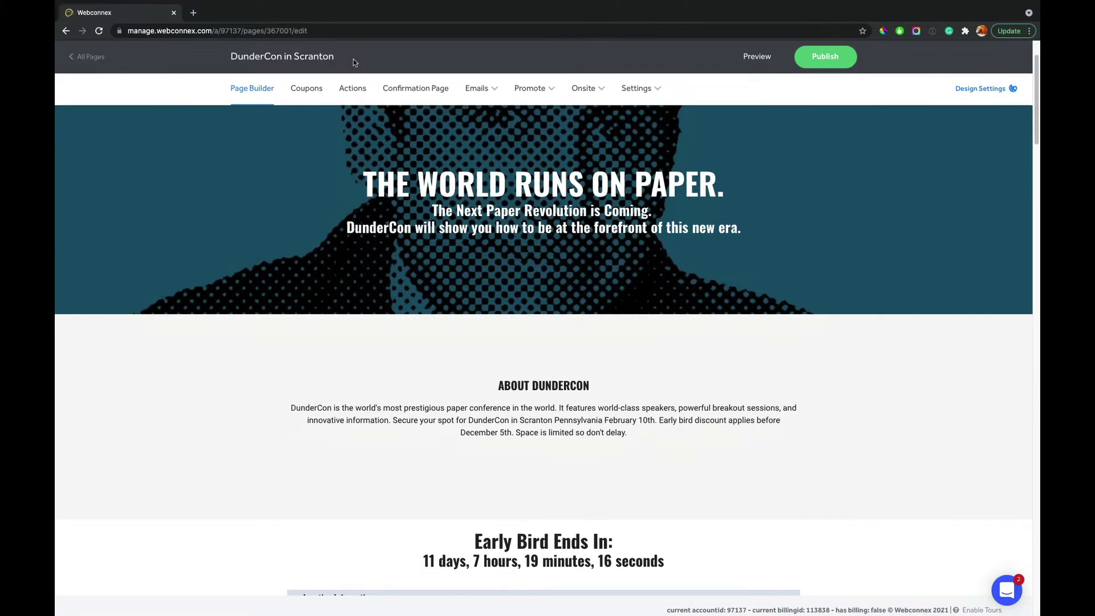
scroll(353, 59, down, 3)
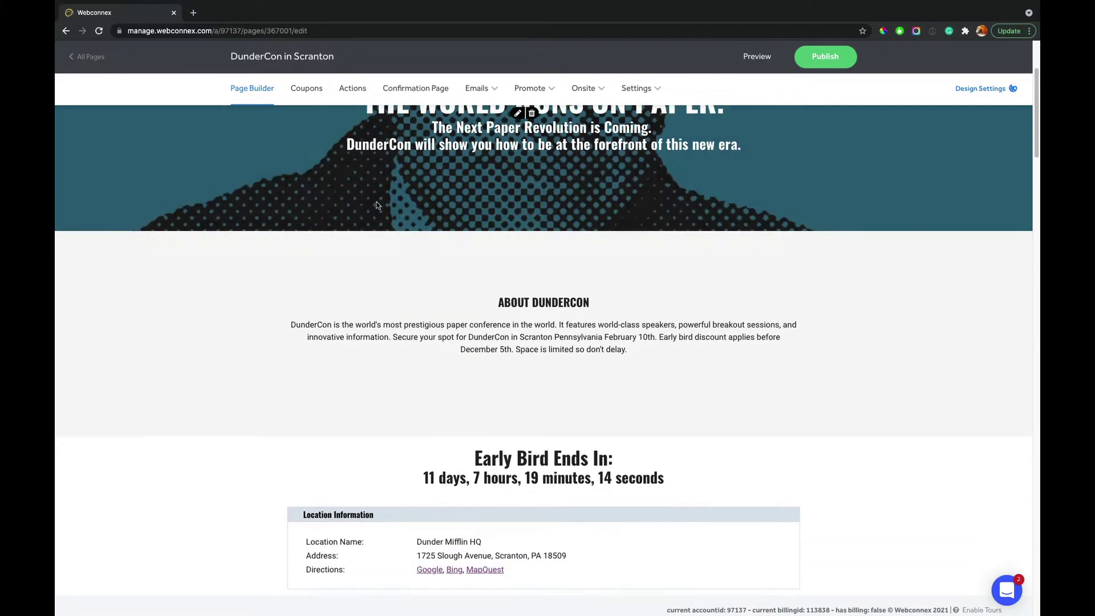
scroll(376, 206, down, 10)
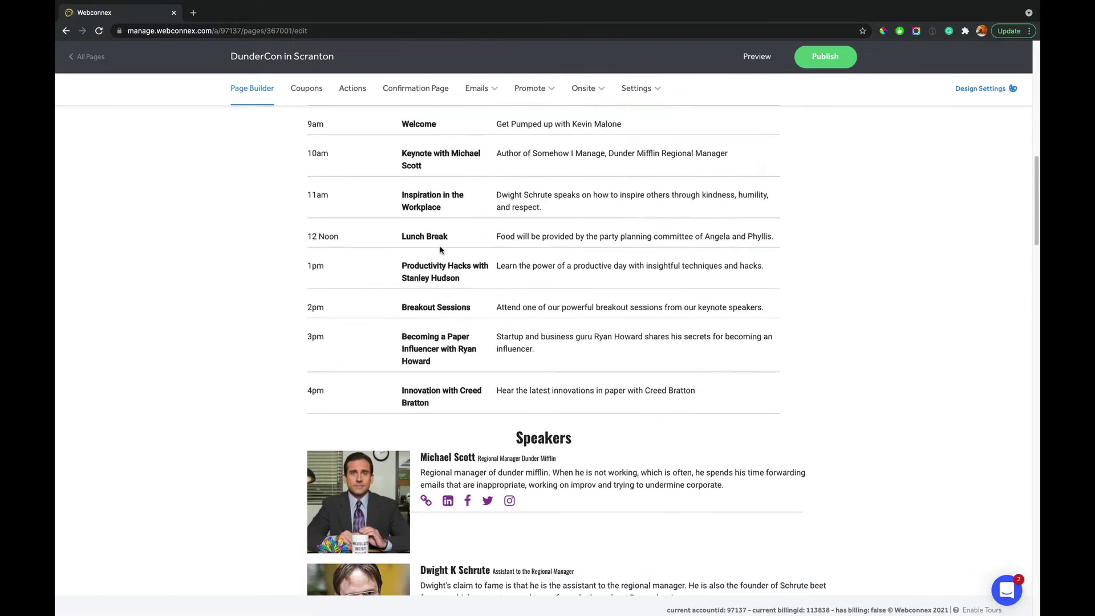
scroll(440, 250, down, 15)
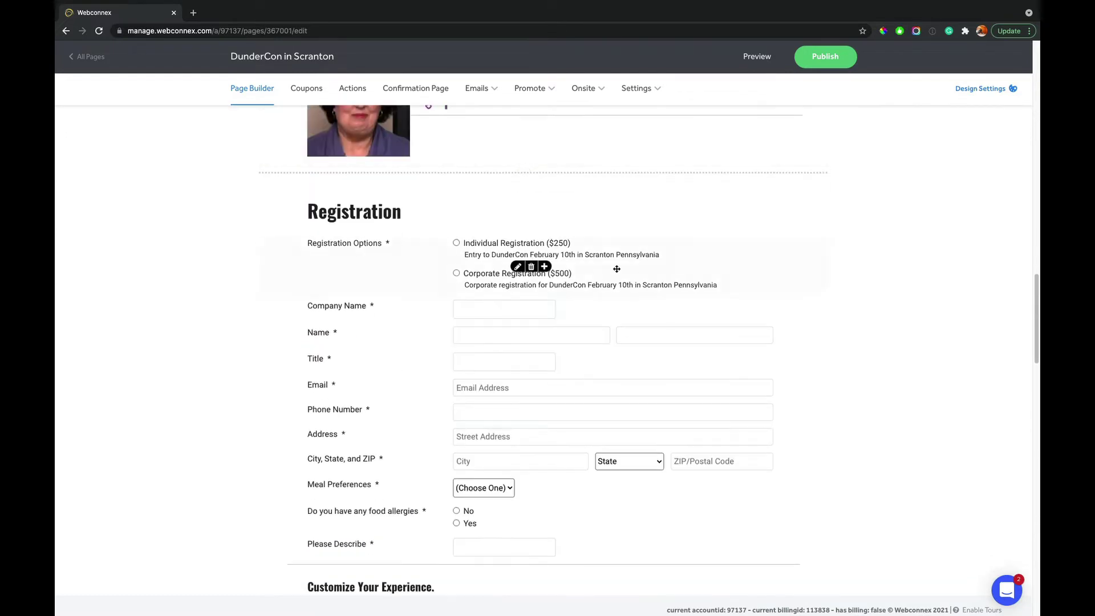
scroll(598, 436, down, 5)
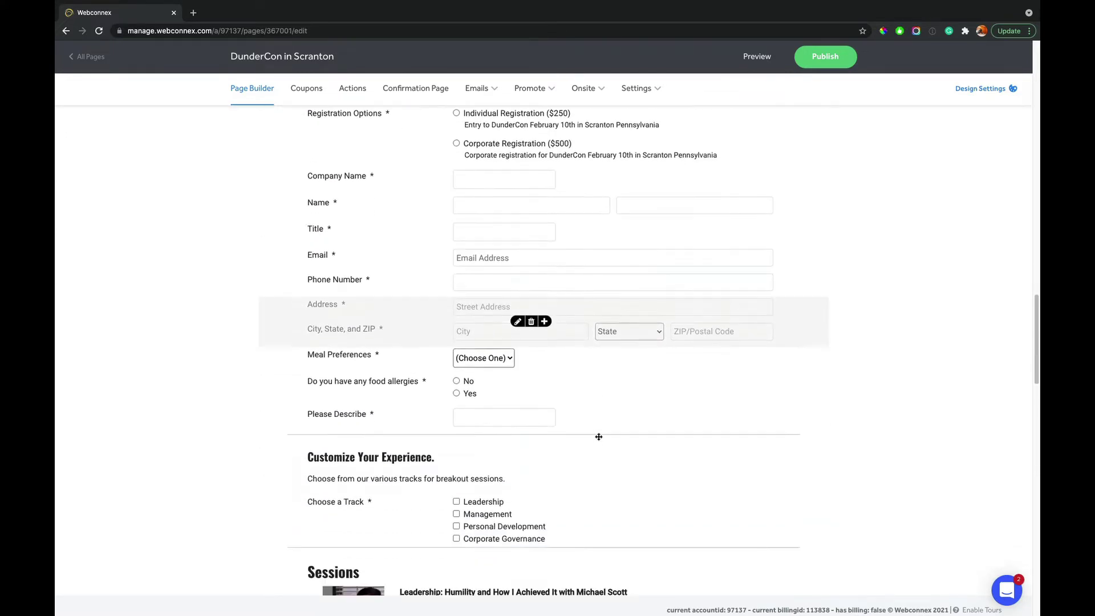
scroll(598, 437, down, 10)
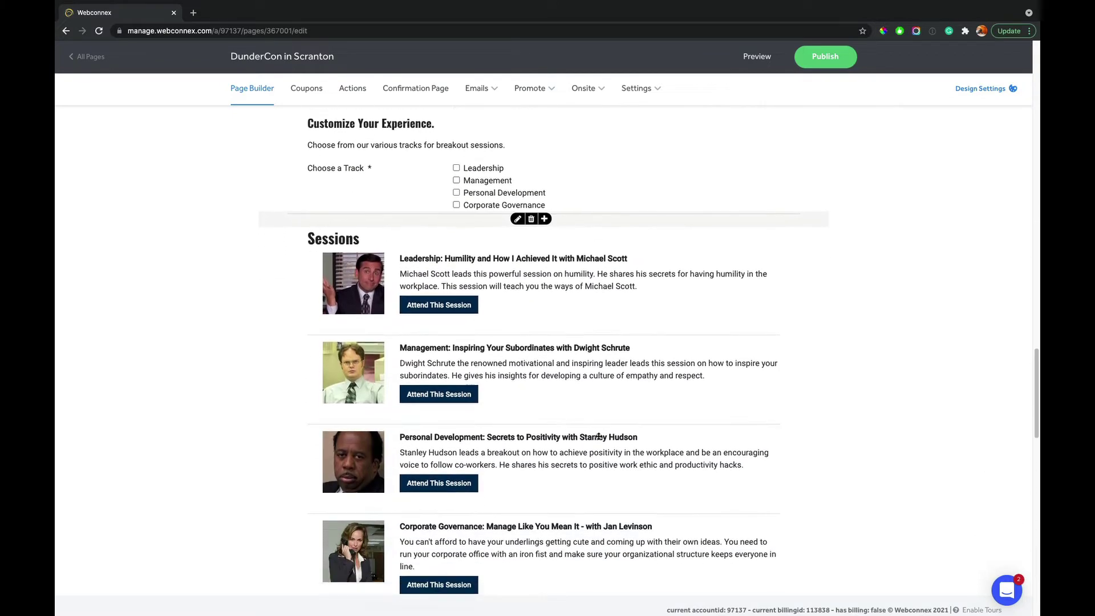
scroll(598, 437, down, 11)
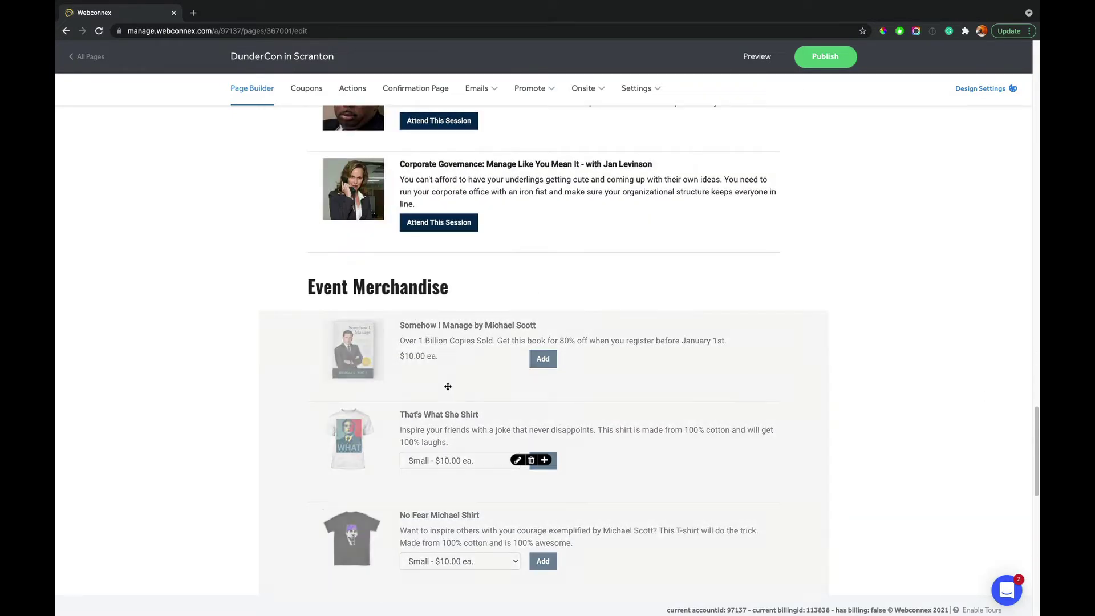
scroll(447, 387, up, 20)
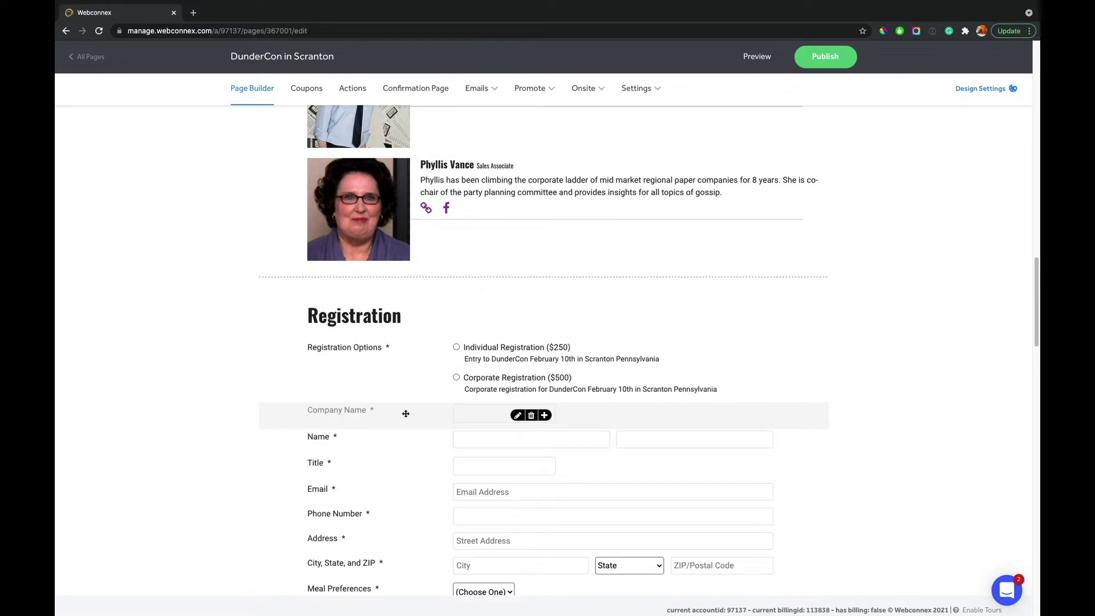
scroll(405, 414, up, 20)
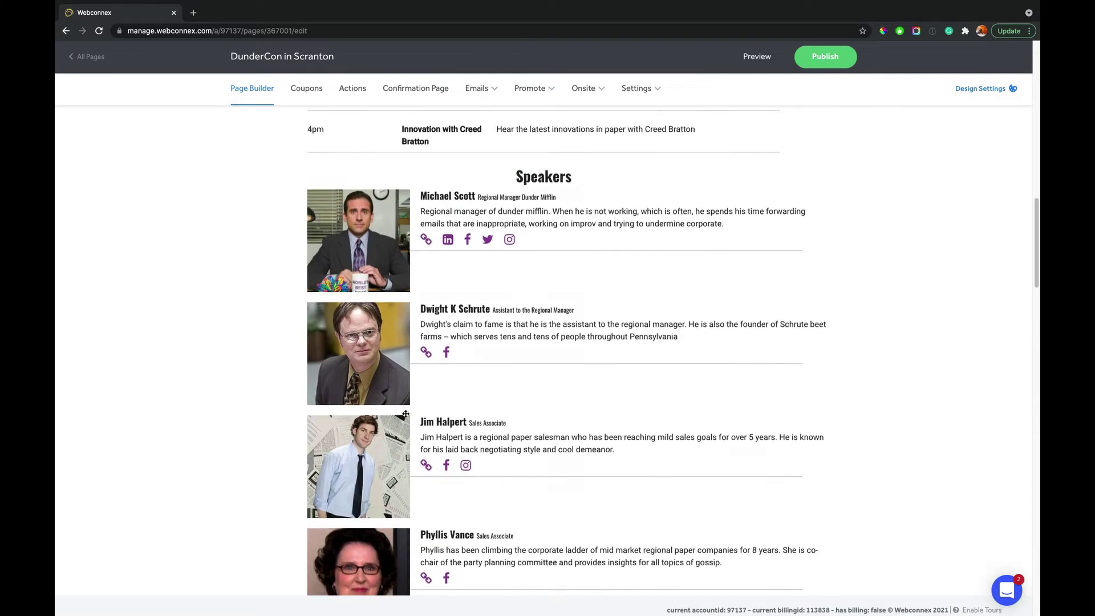
scroll(405, 416, up, 6)
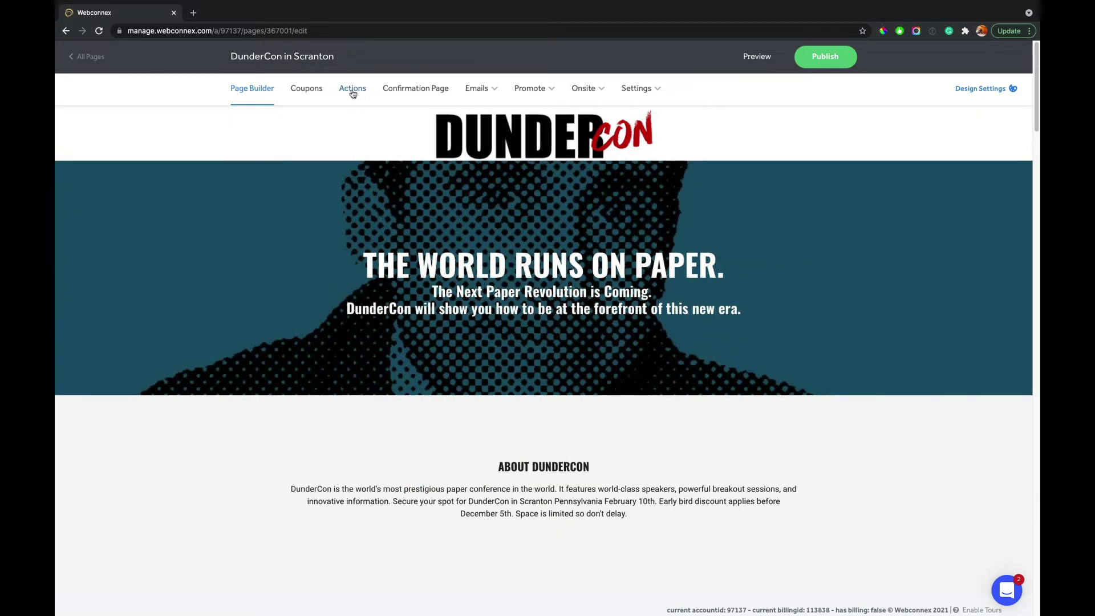
click(353, 90)
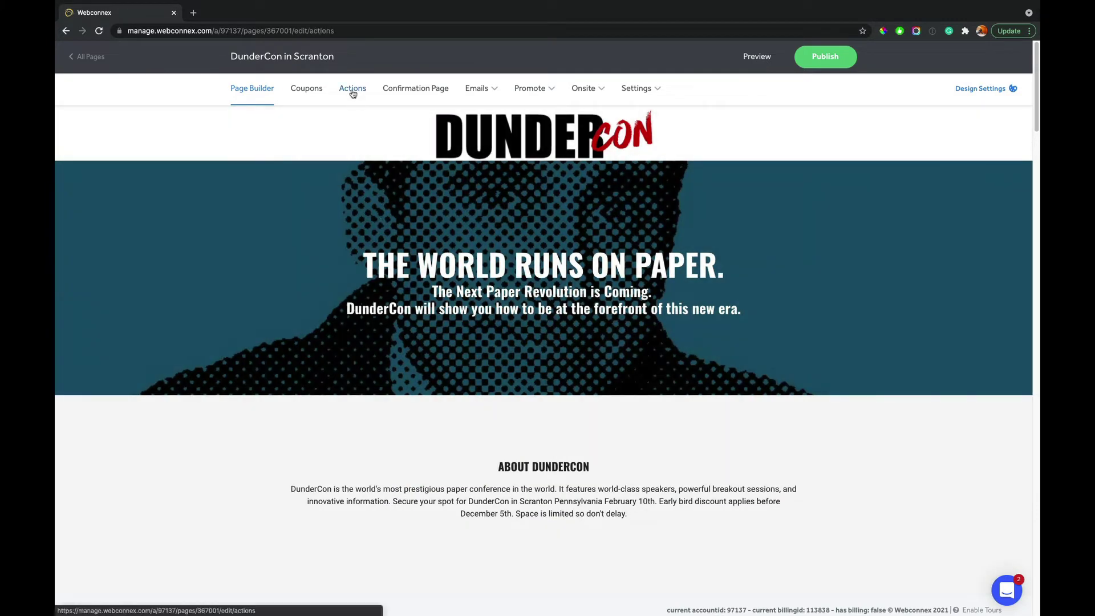
click(523, 274)
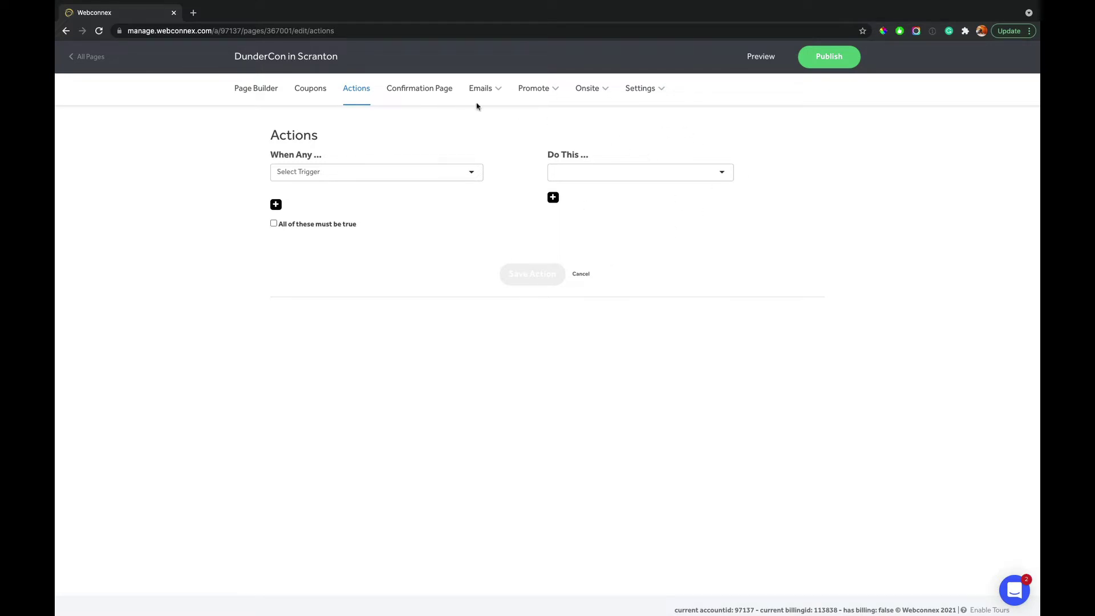
- Set the rule trigger to Date Is Before 10-21-2021
mouse_move(642, 160)
click(385, 167)
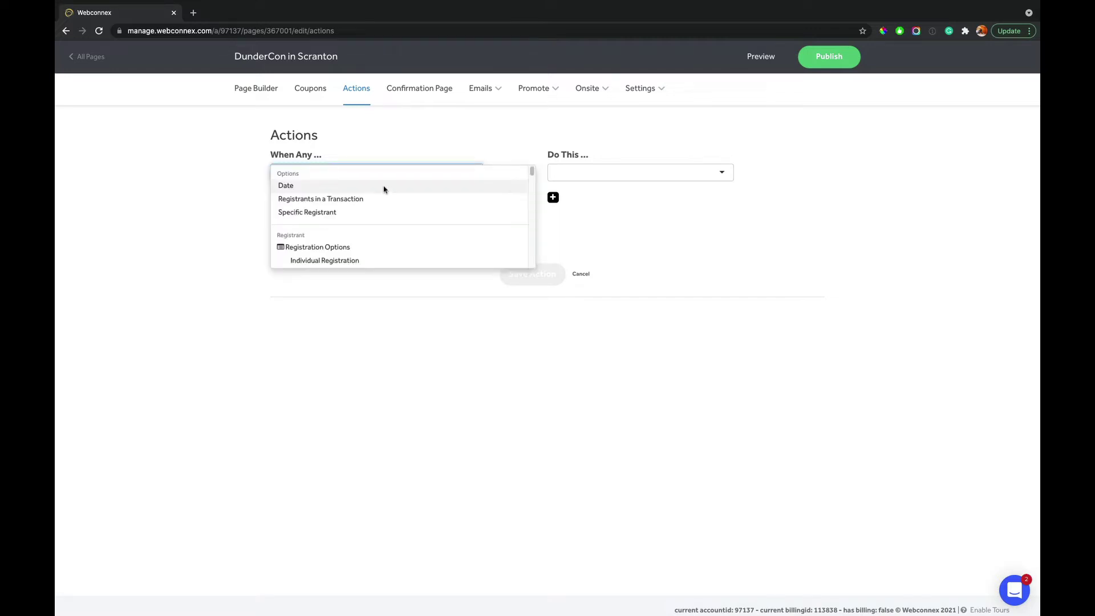
click(385, 190)
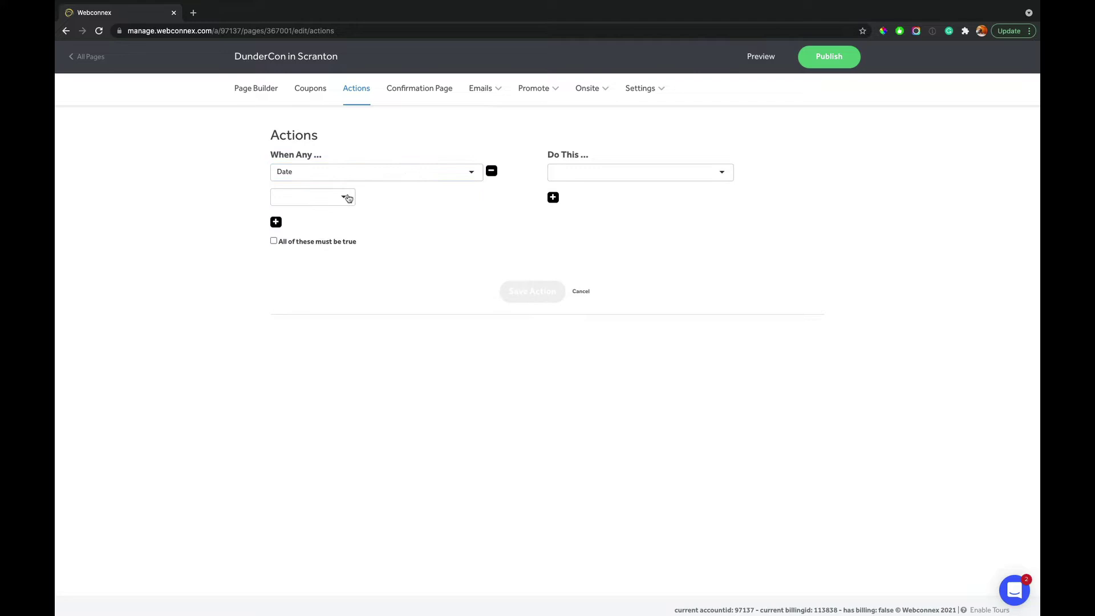
click(349, 197)
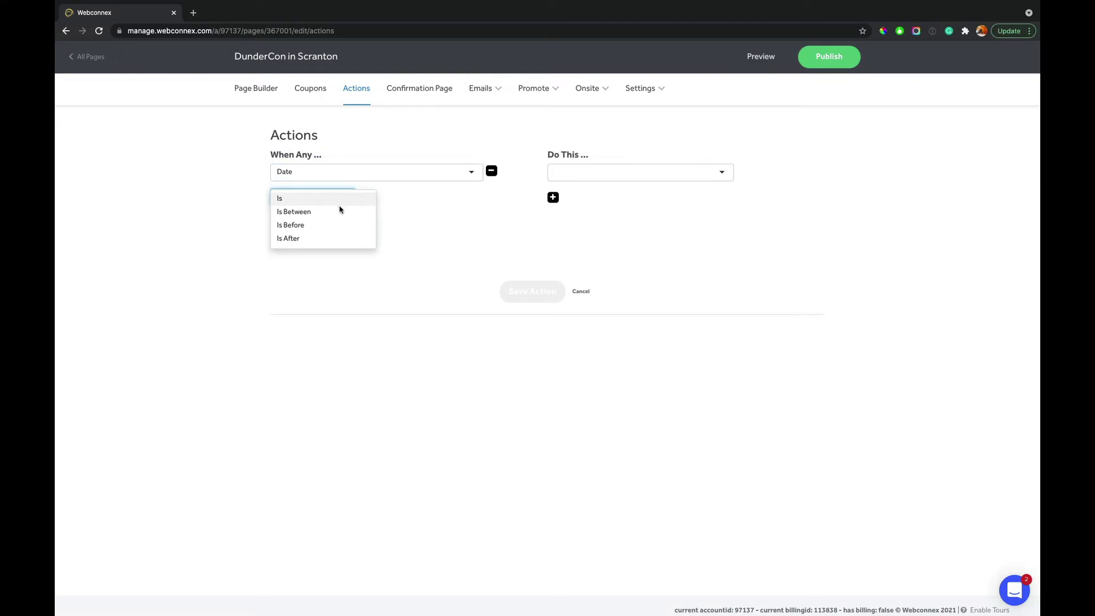
click(302, 225)
click(419, 198)
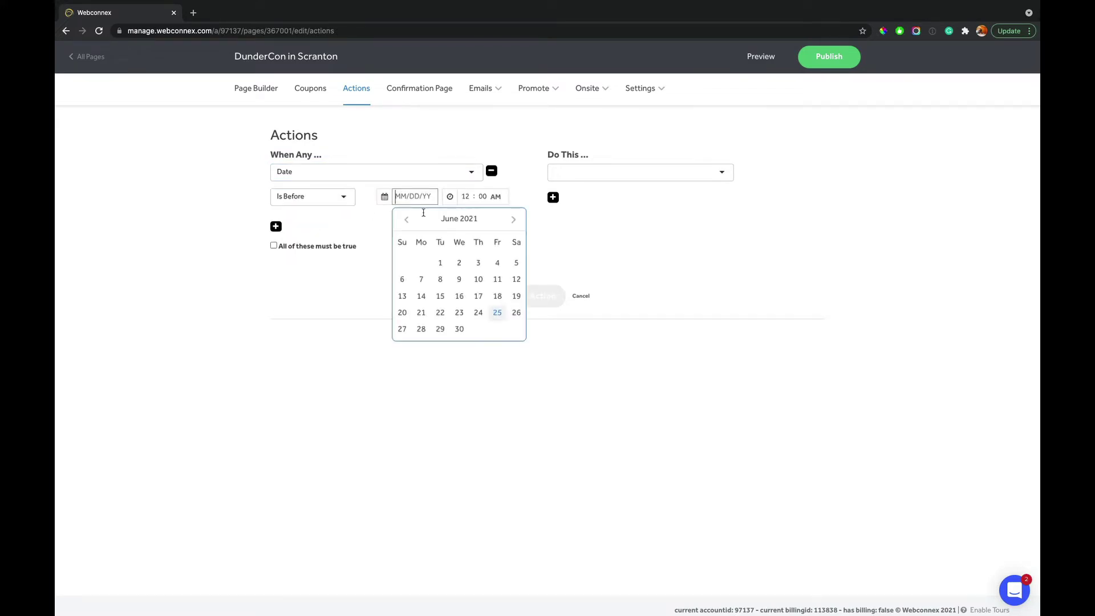
click(513, 219)
click(513, 218)
click(513, 219)
click(513, 219)
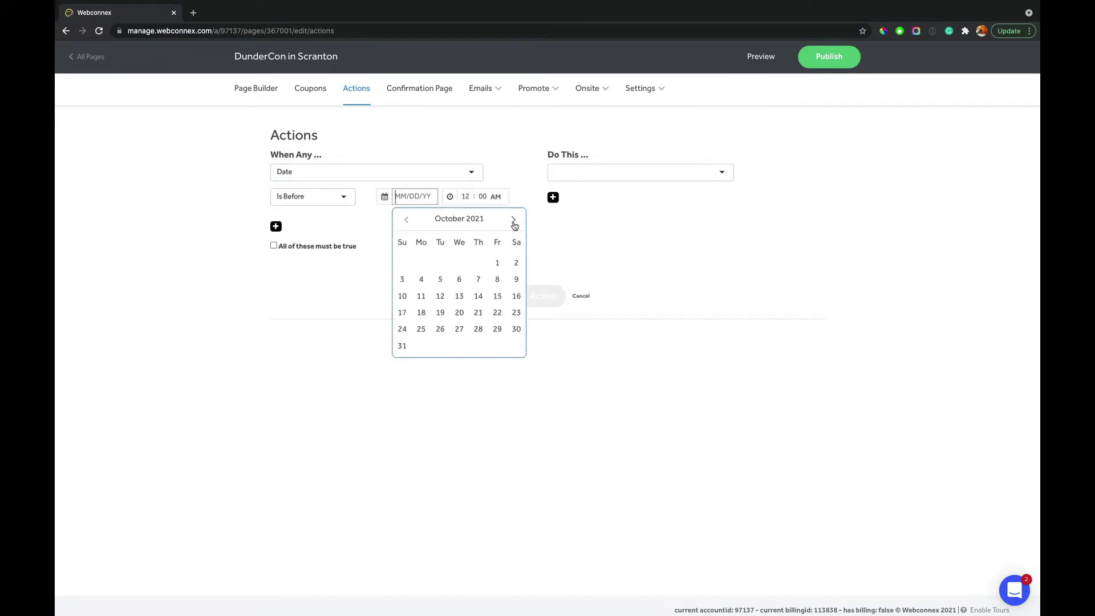
click(484, 313)
- Make the rule apply a discount to Individual and Corporate Registration
click(594, 177)
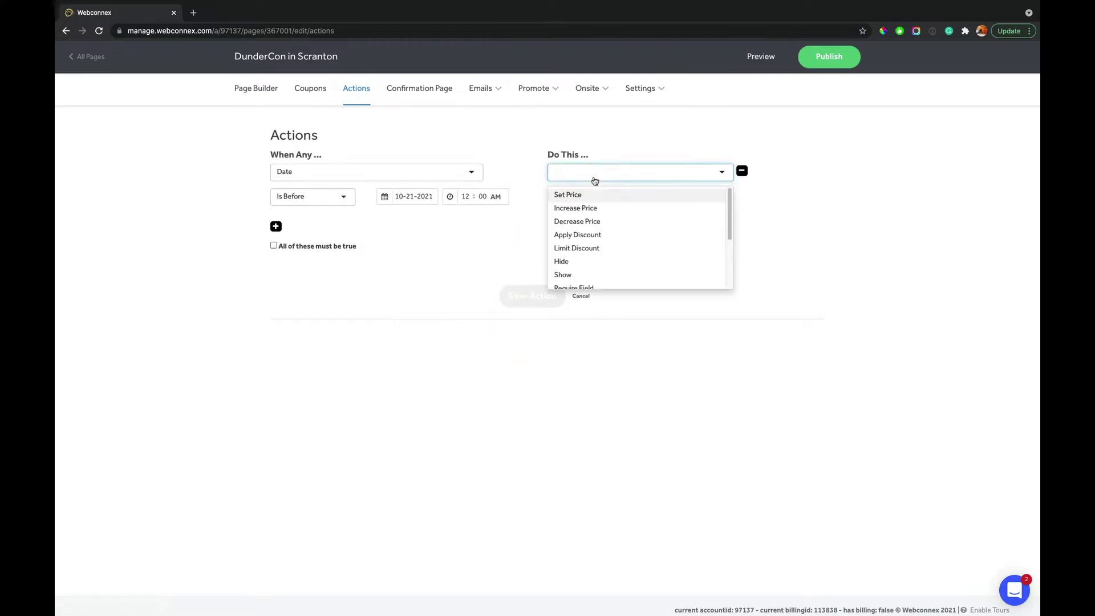
click(579, 234)
click(582, 217)
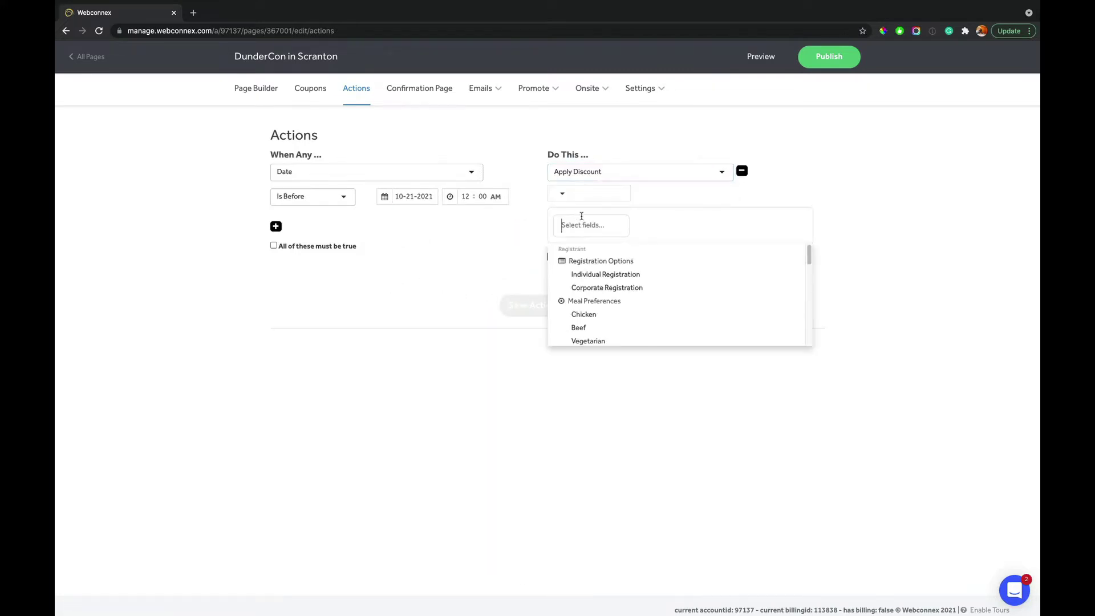
click(579, 274)
click(681, 234)
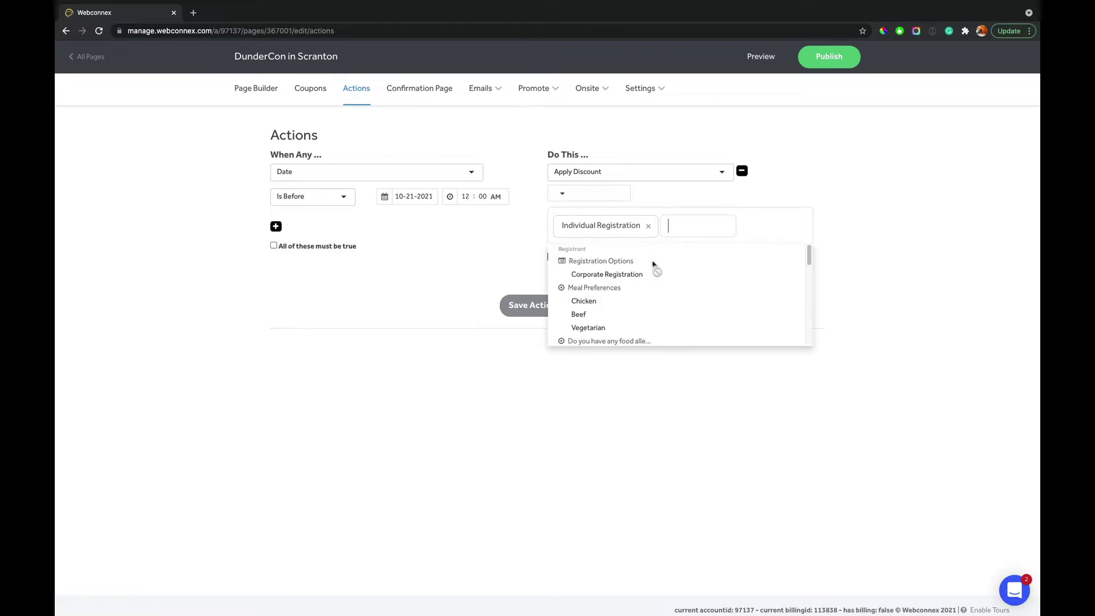
click(638, 274)
- Set the discount amount to 10 percent
click(577, 196)
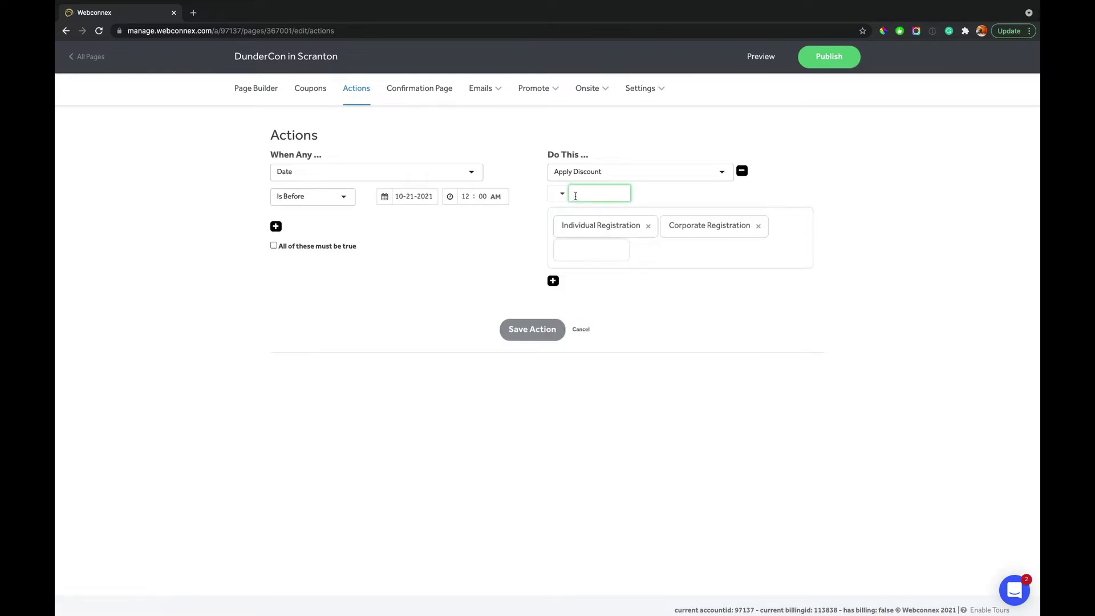
click(561, 194)
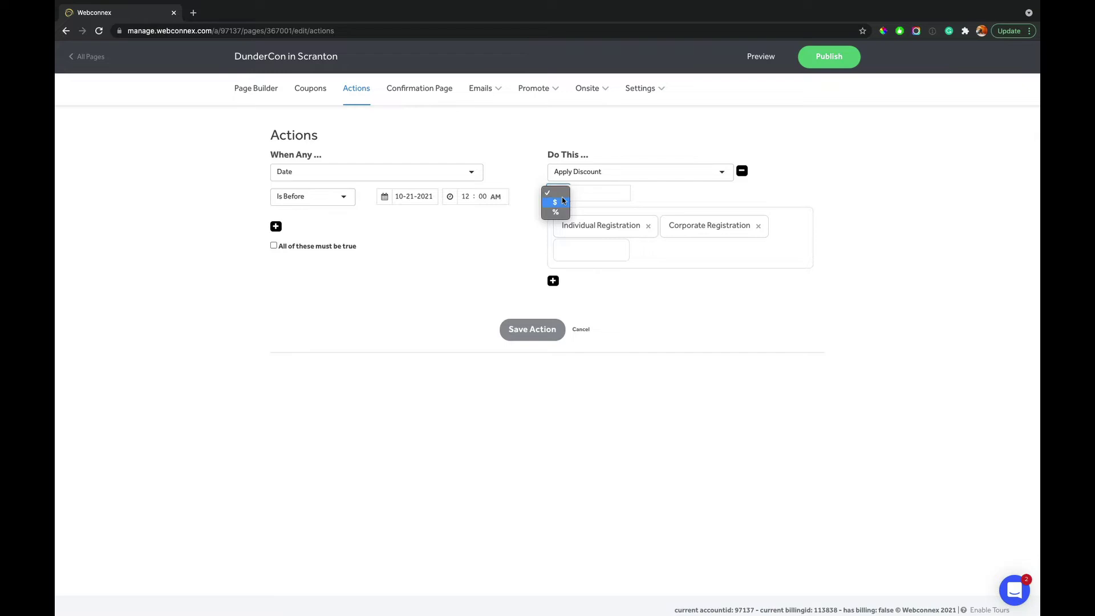
click(562, 200)
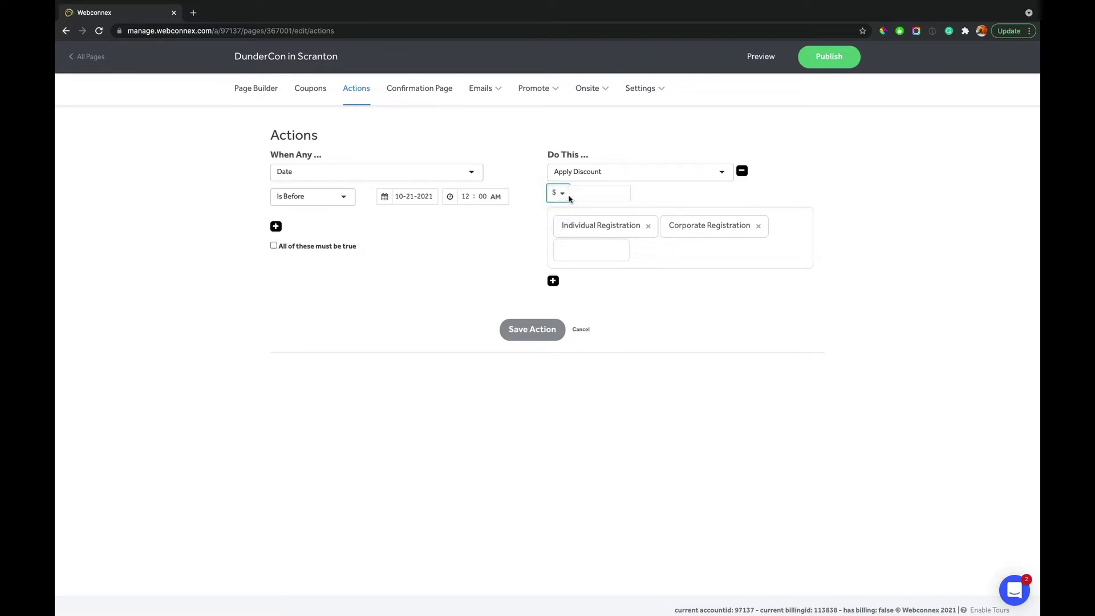
click(574, 195)
click(563, 194)
click(565, 203)
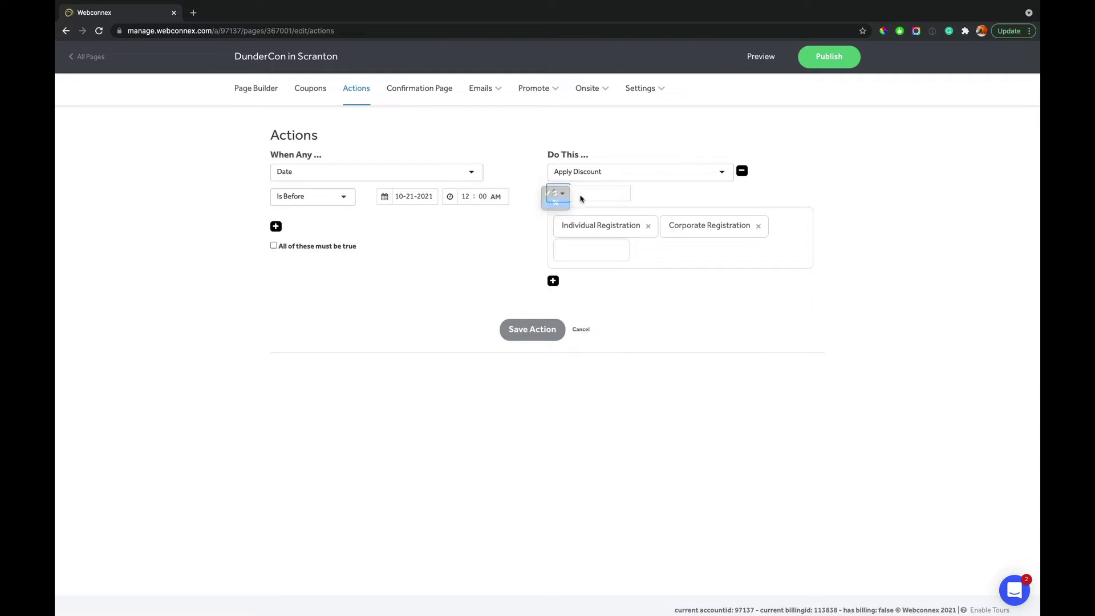
click(580, 199)
text(10)
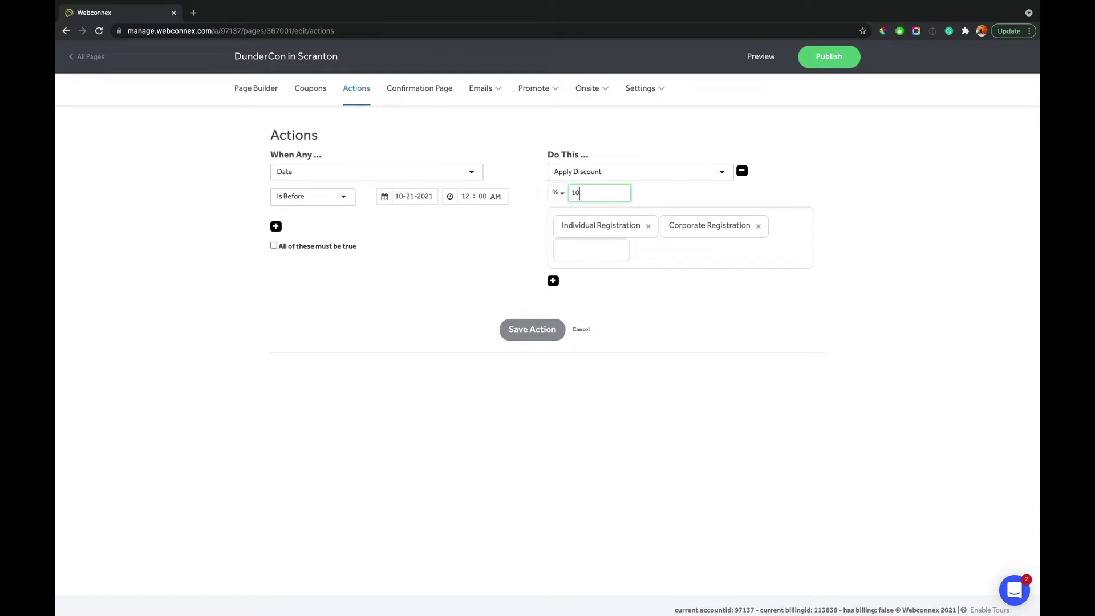
click(539, 329)
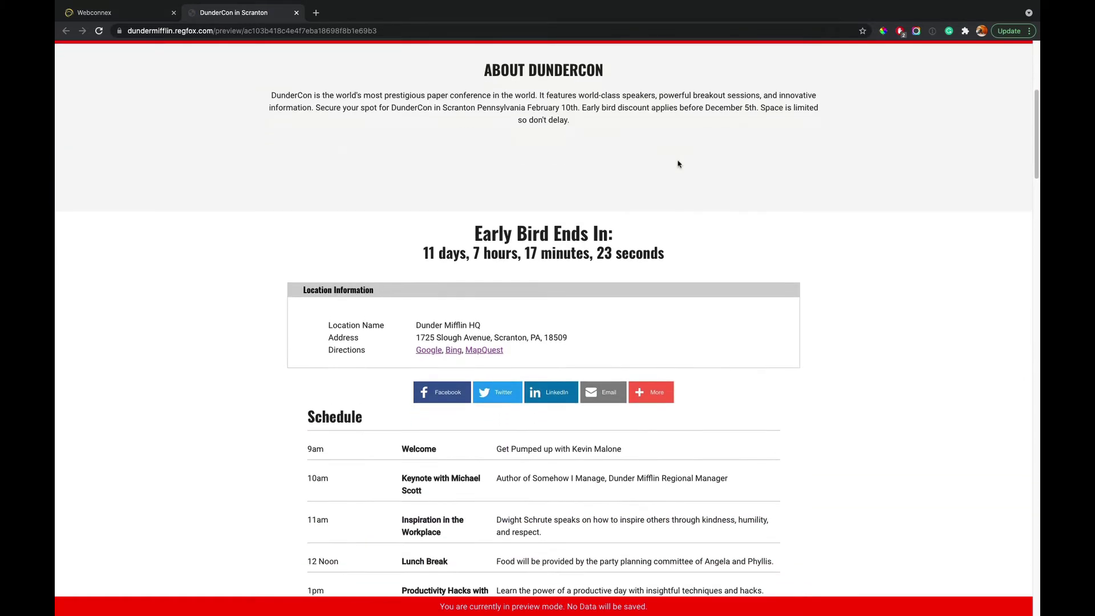
scroll(678, 164, down, 12)
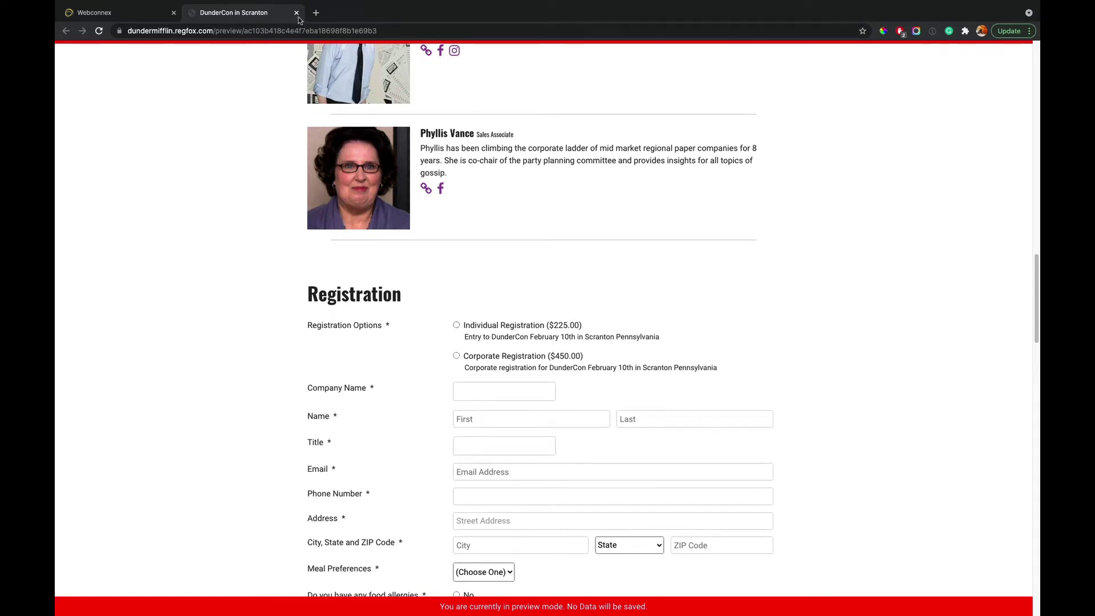
scroll(449, 135, up, 1)
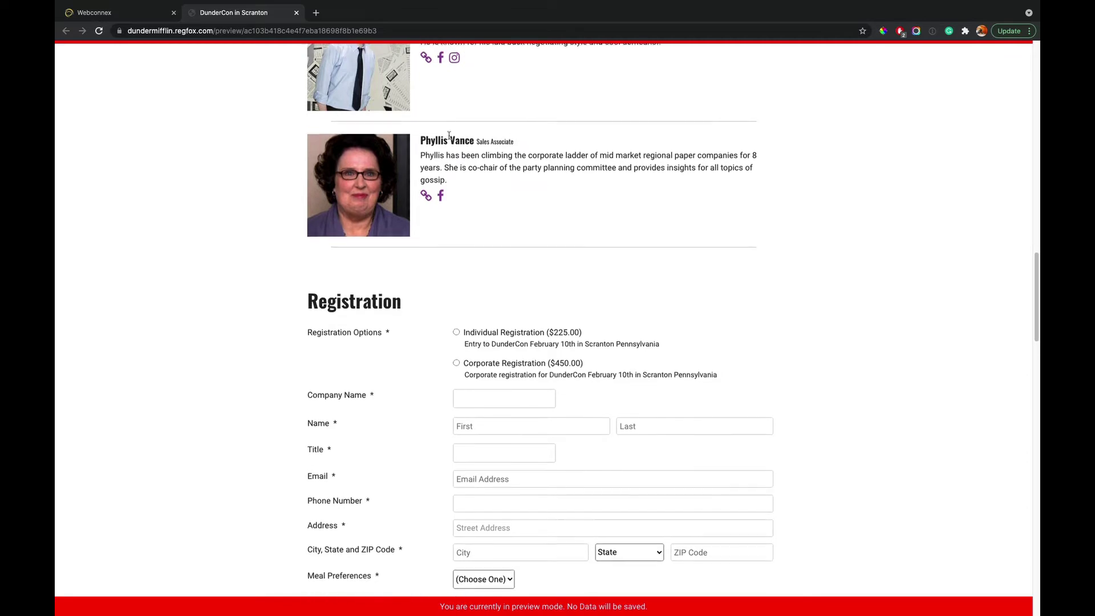
click(296, 13)
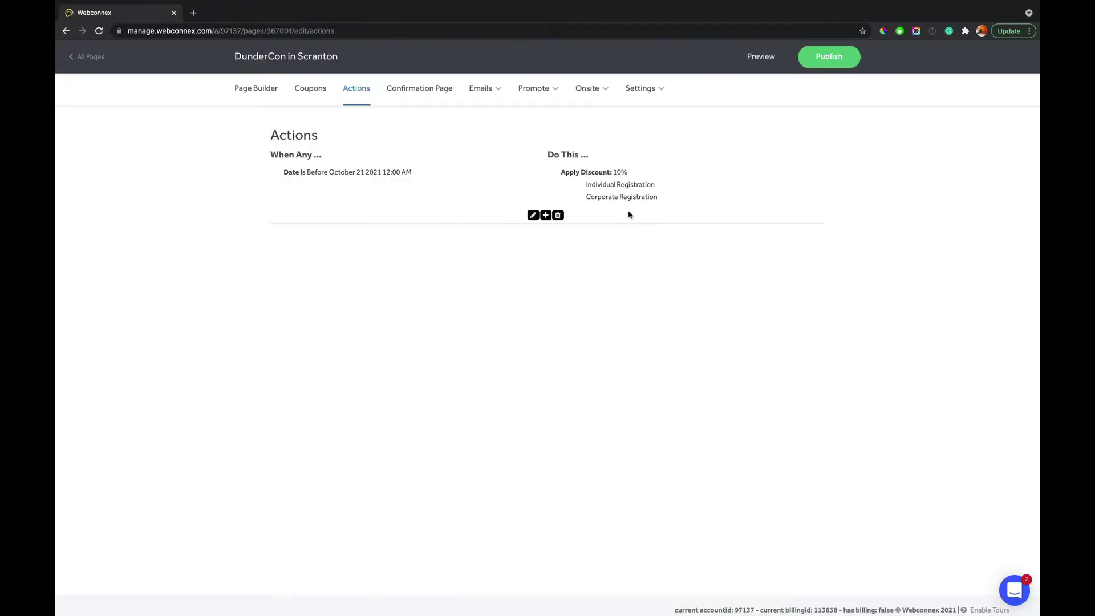
- Save the 10% early-bird discount rule and begin a second rule
click(531, 216)
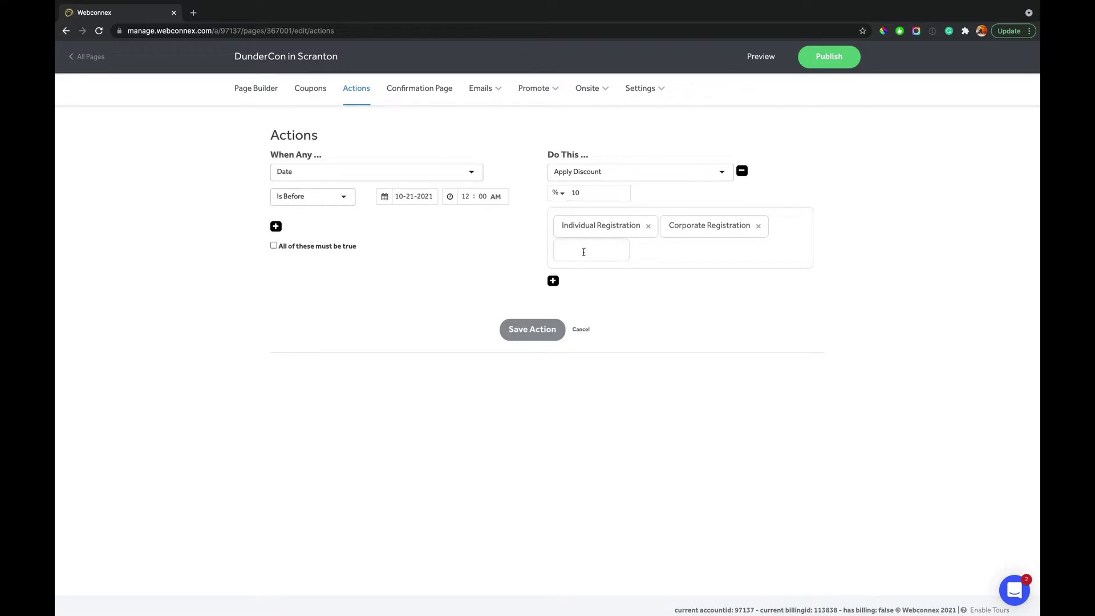
click(538, 334)
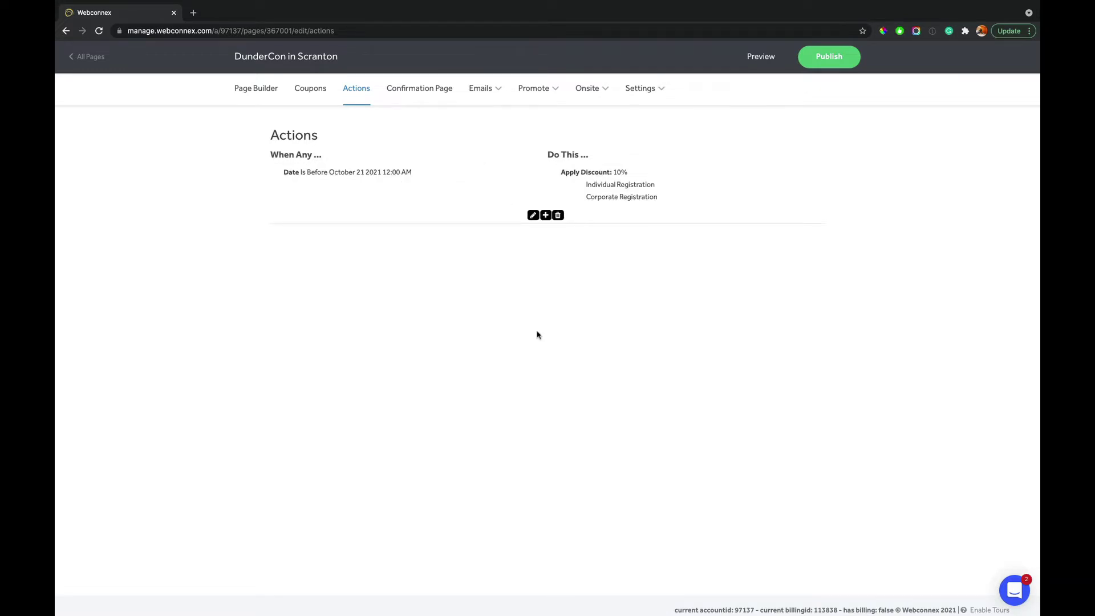
click(545, 215)
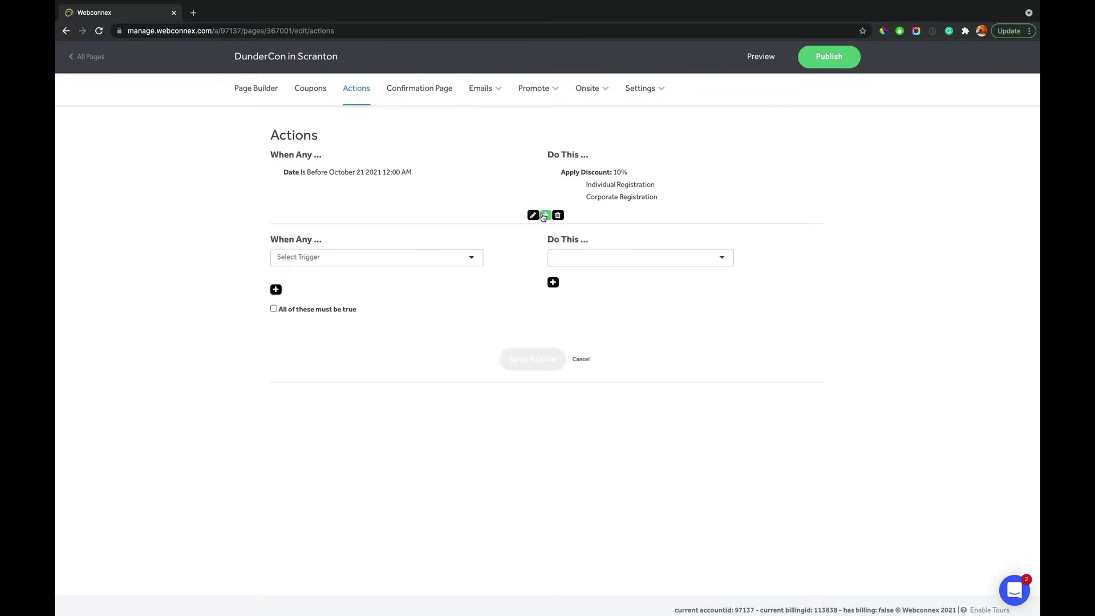
- Set the new rule's trigger to Date Is After 11-01-2021
click(379, 260)
click(366, 269)
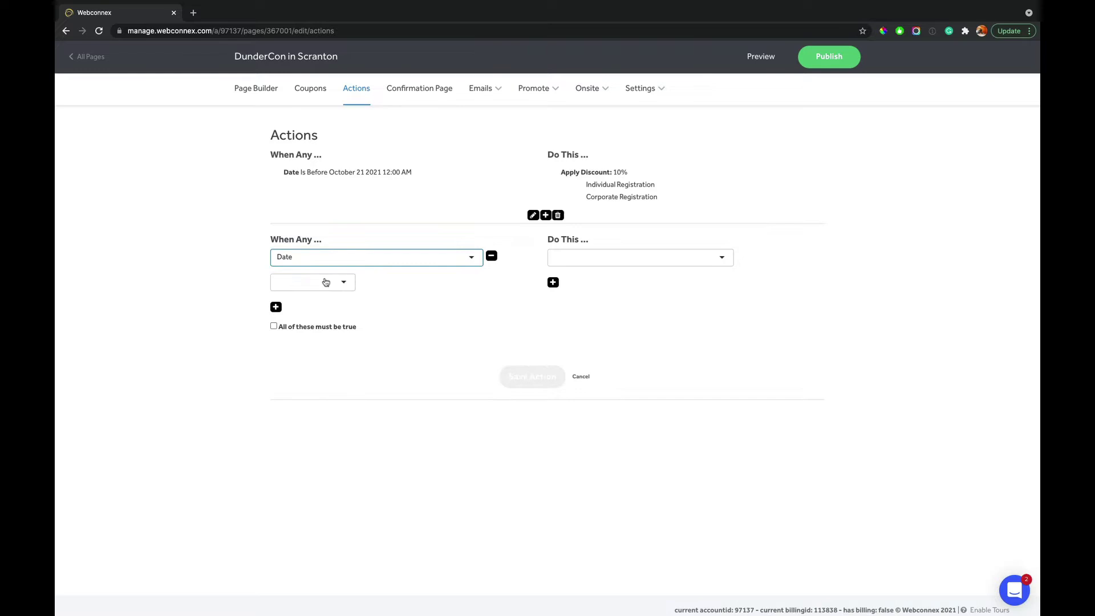
click(324, 282)
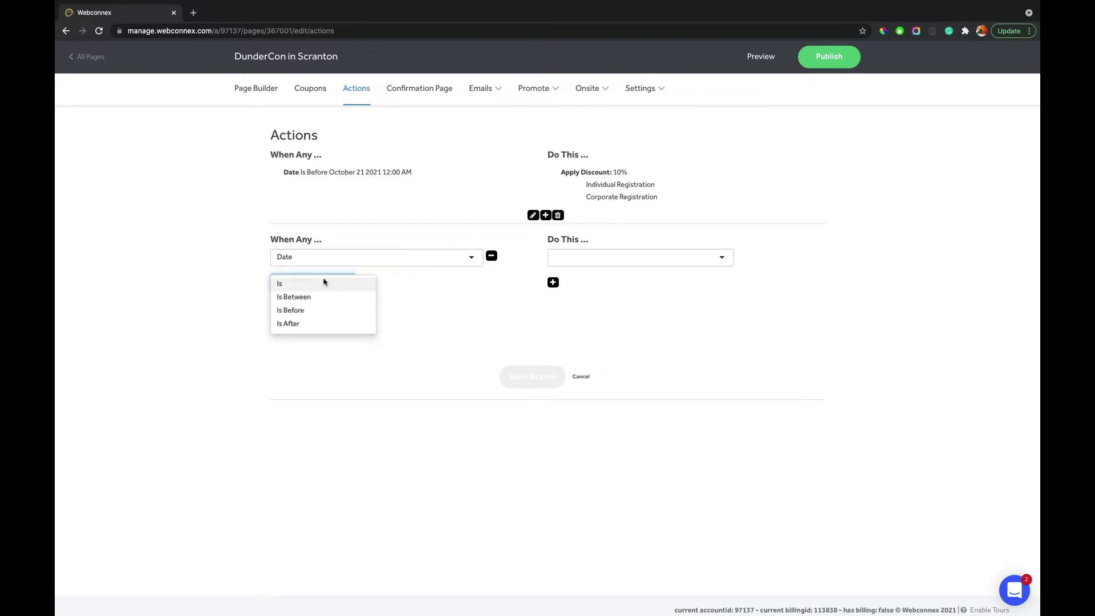
click(307, 323)
click(412, 281)
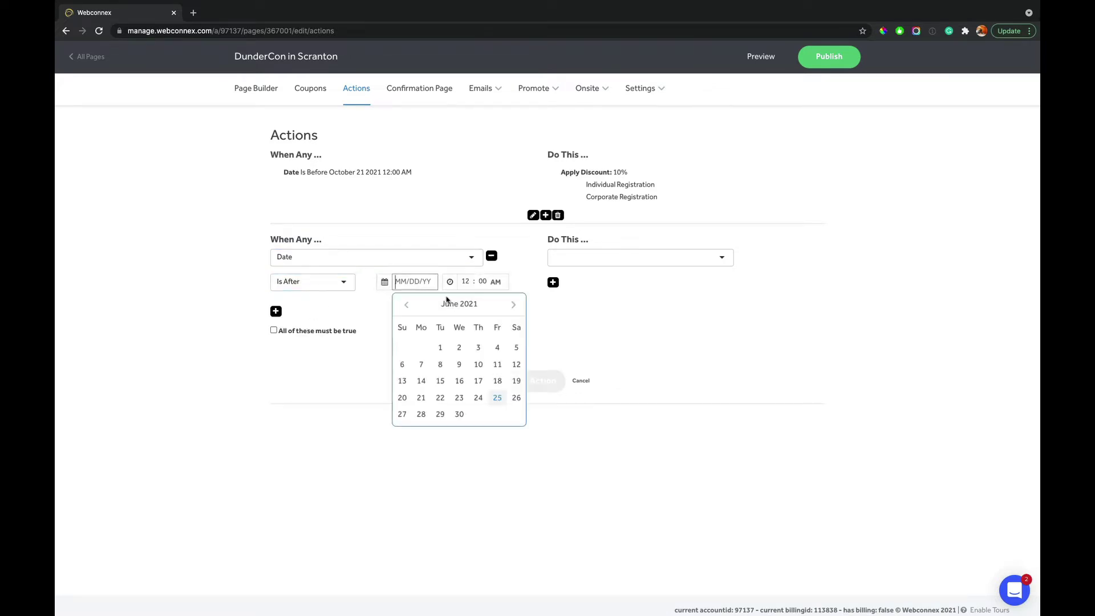
click(514, 306)
click(514, 306)
click(513, 306)
click(513, 306)
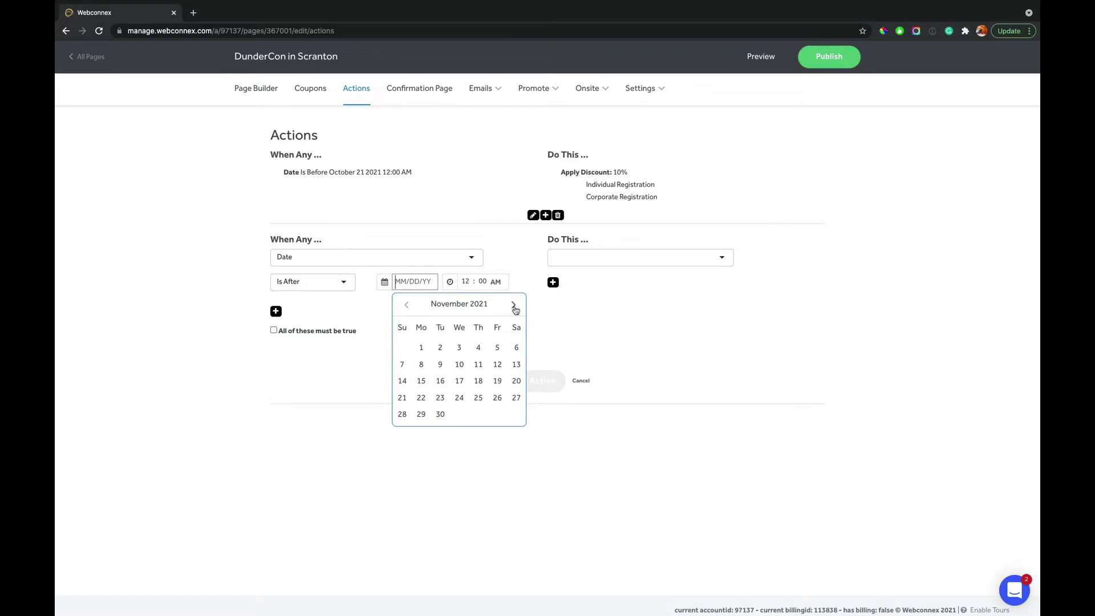
click(424, 347)
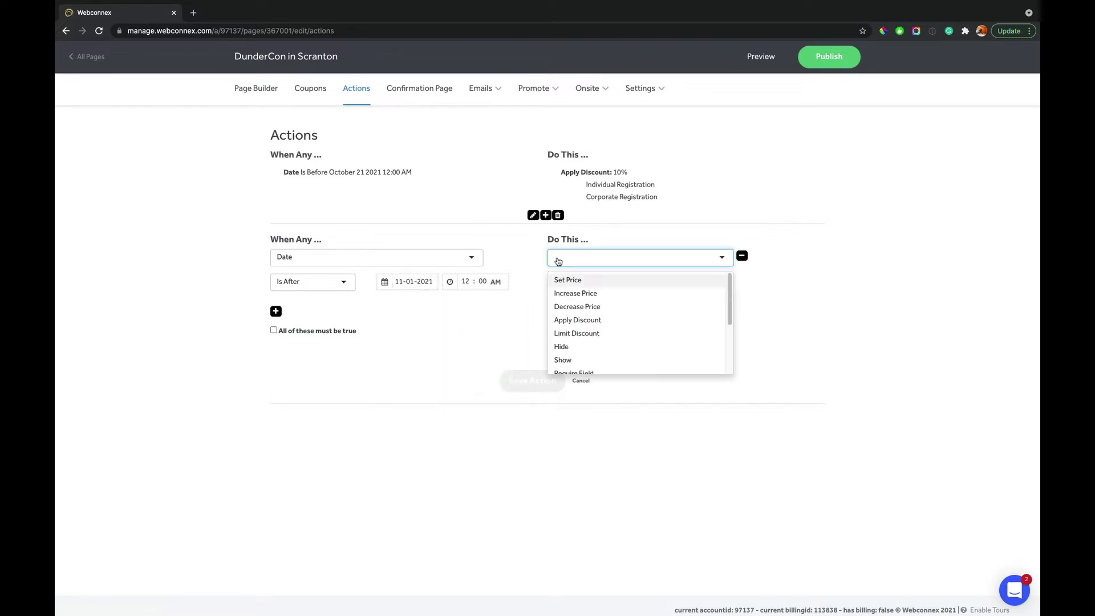
- Make the rule set Individual Registration's price to 200
click(568, 295)
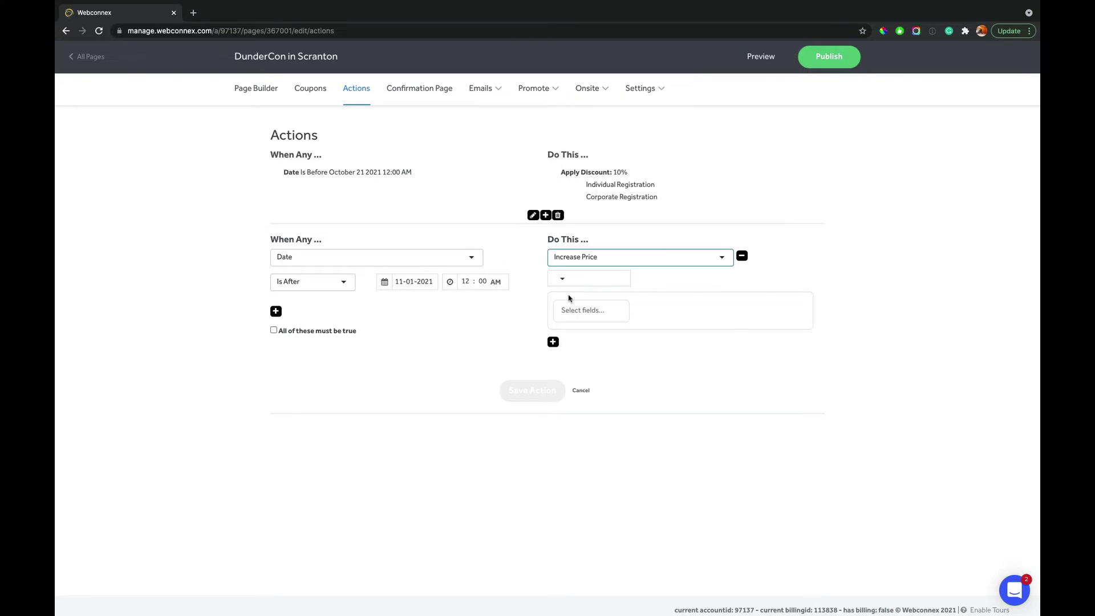
click(582, 263)
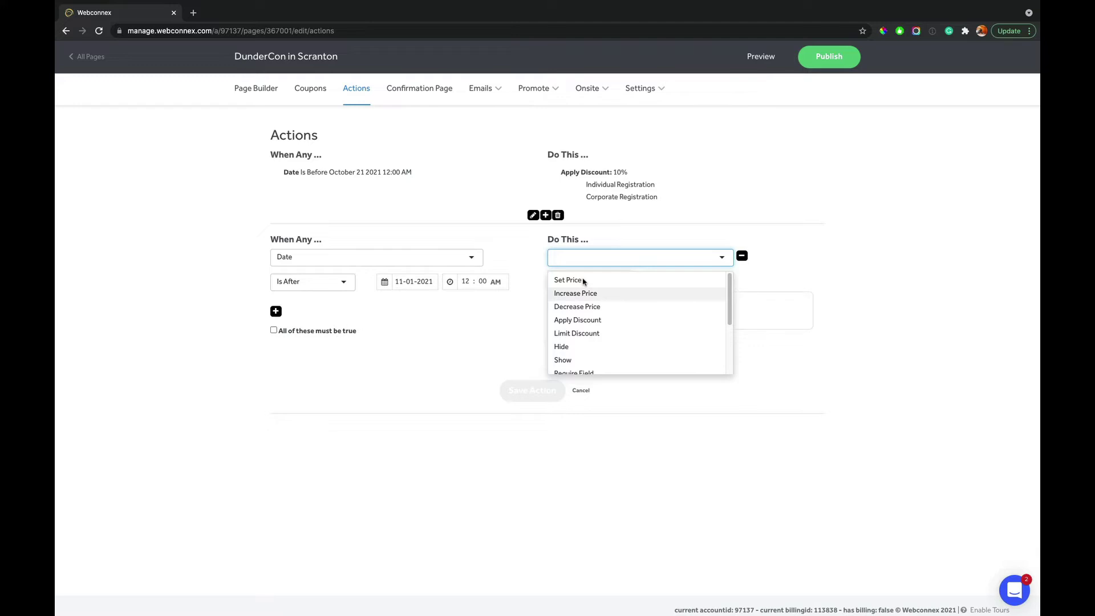
click(584, 280)
click(585, 288)
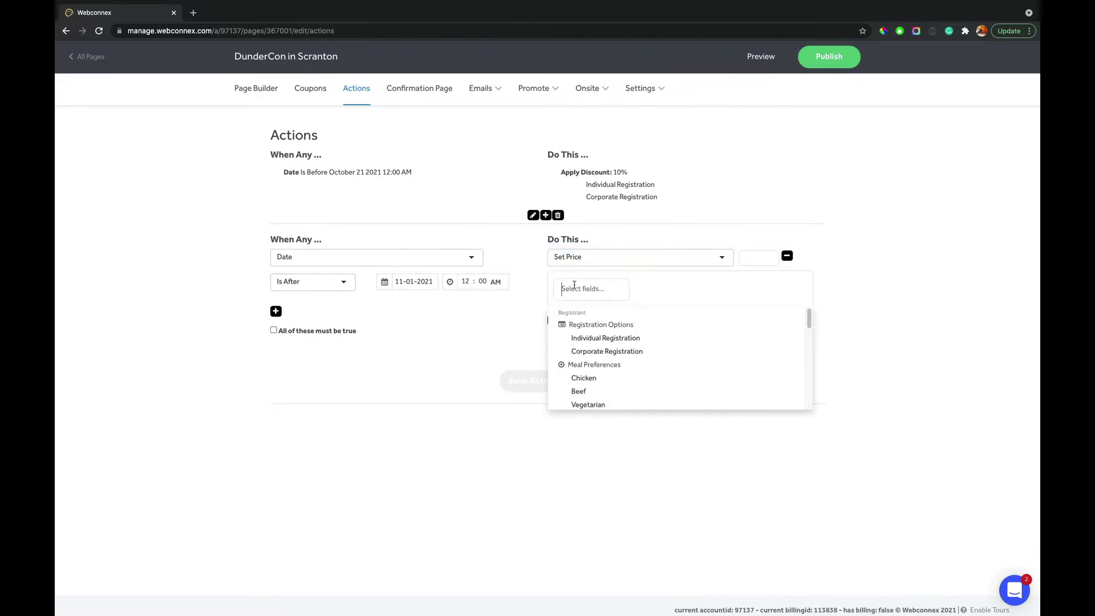
click(589, 340)
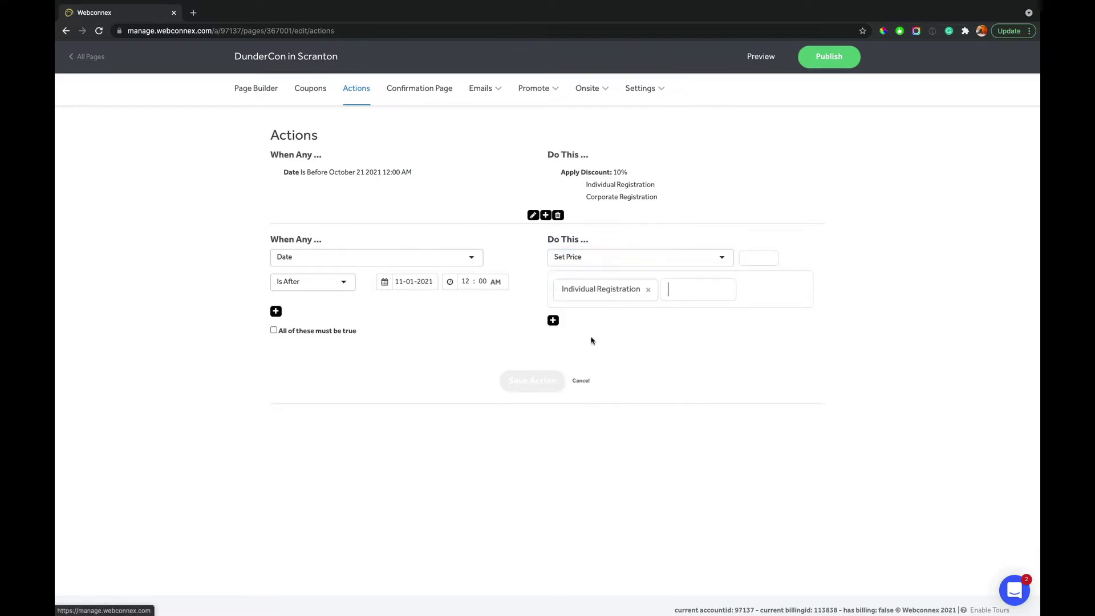
click(751, 261)
text(200)
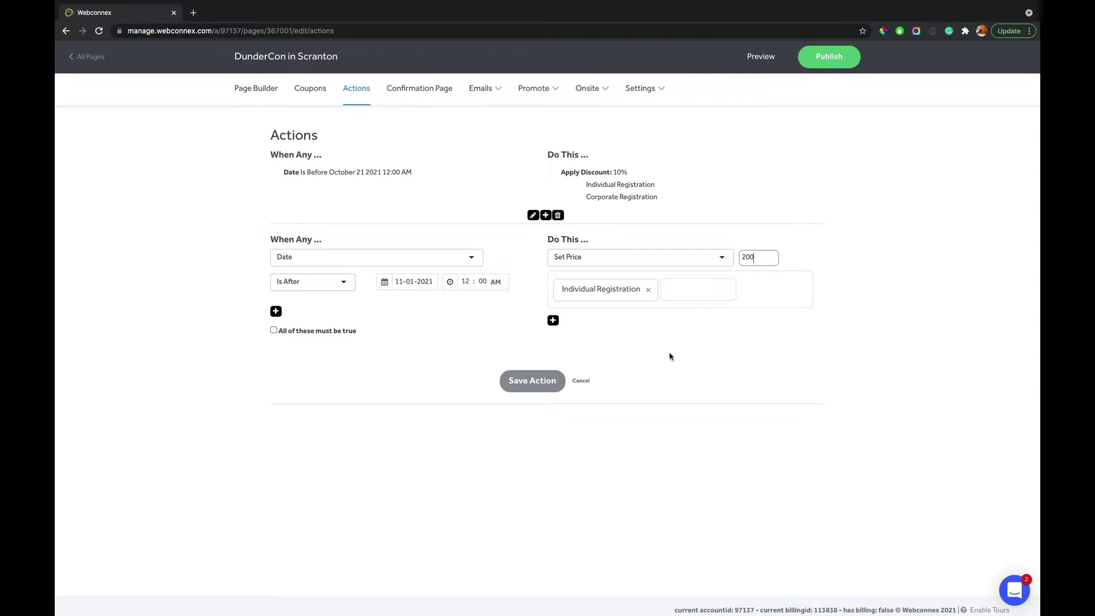
- Discard the date draft and trigger a new rule on Individual Registration inventory 0 to 10
click(581, 381)
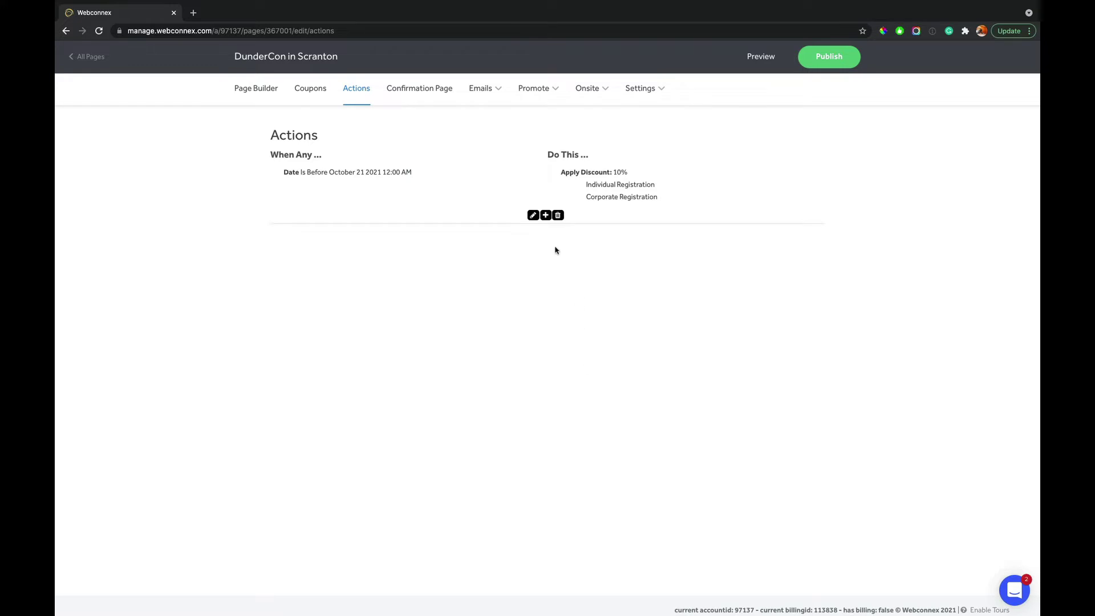
click(546, 215)
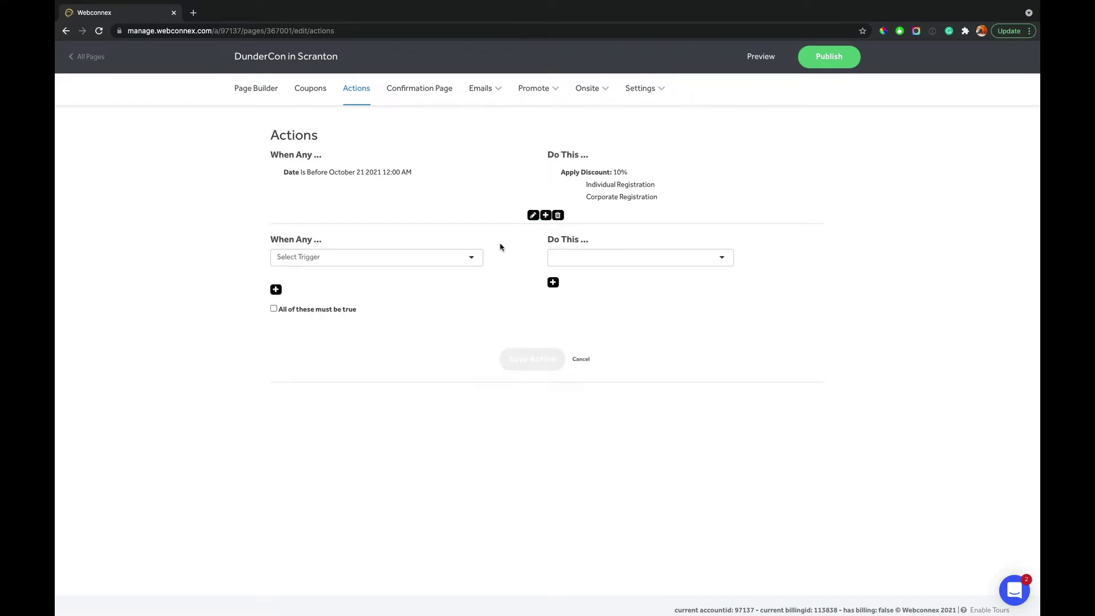
click(447, 266)
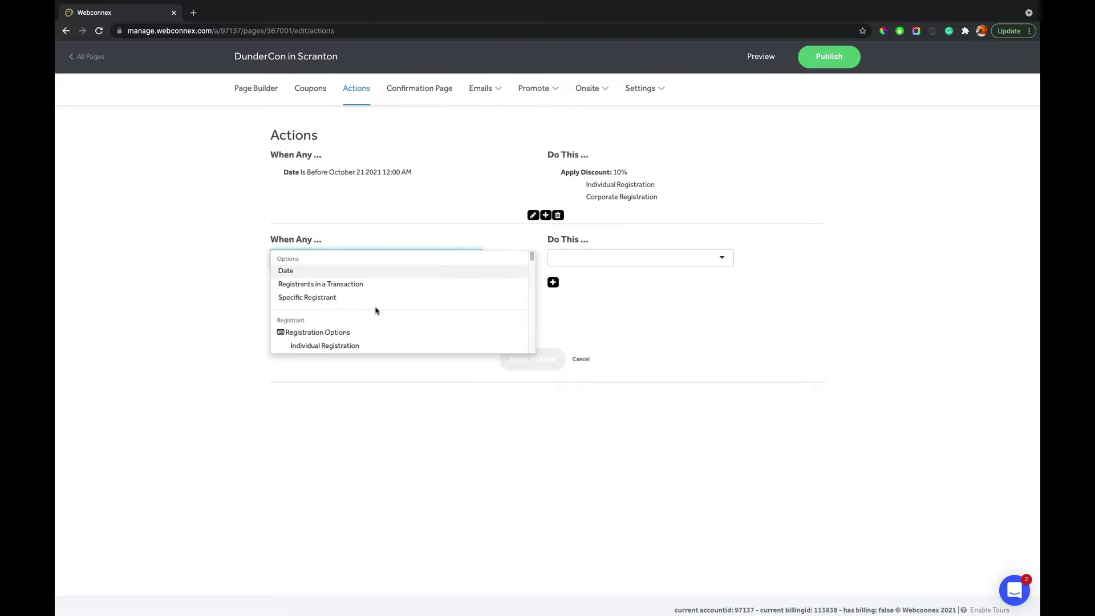
click(339, 342)
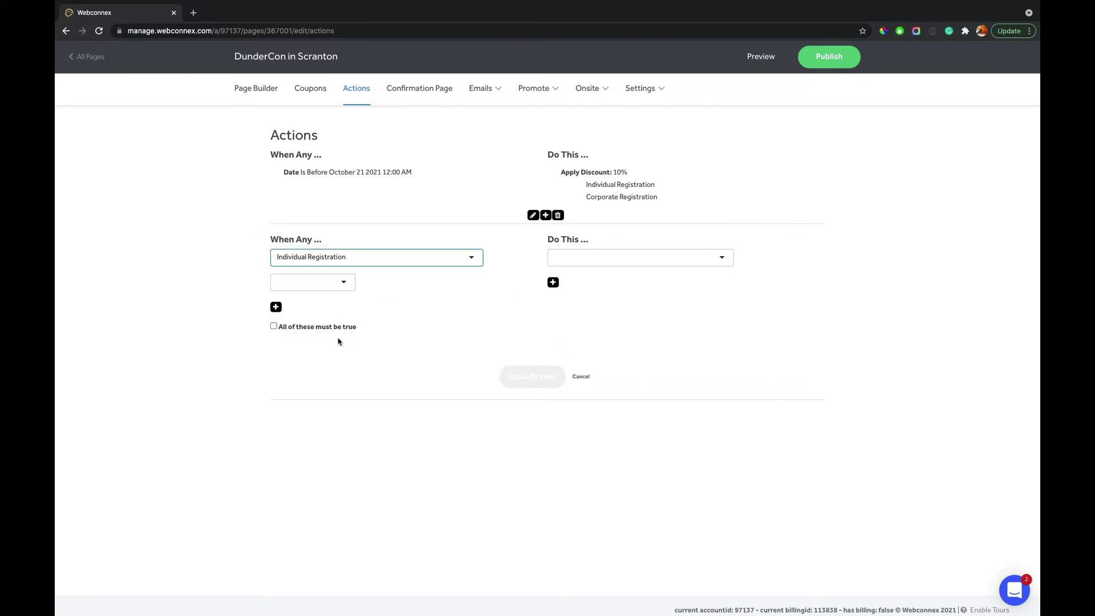
click(303, 283)
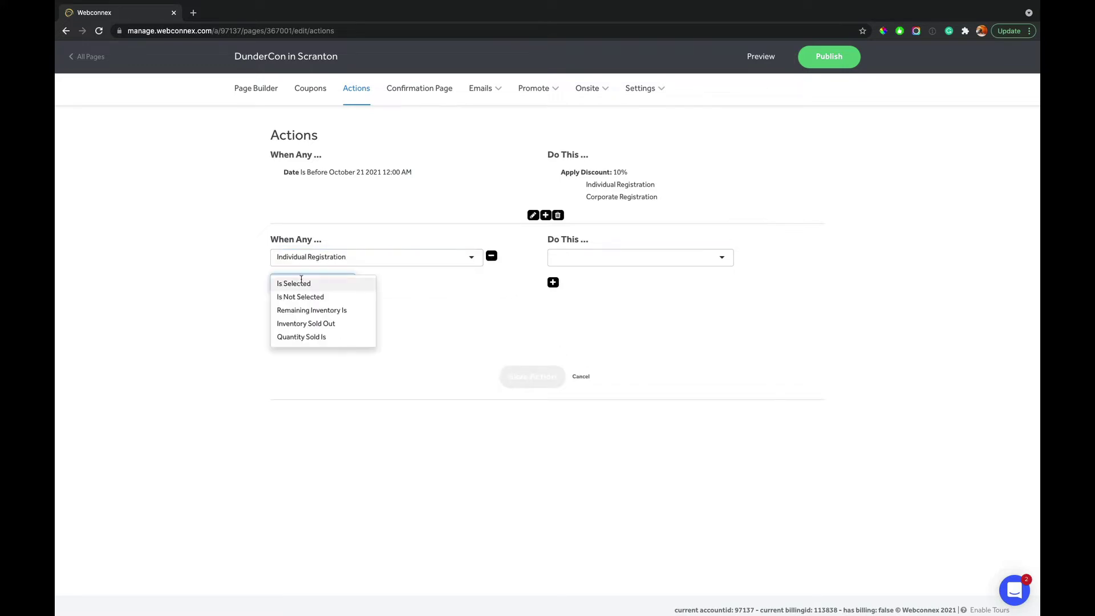
click(300, 310)
click(381, 283)
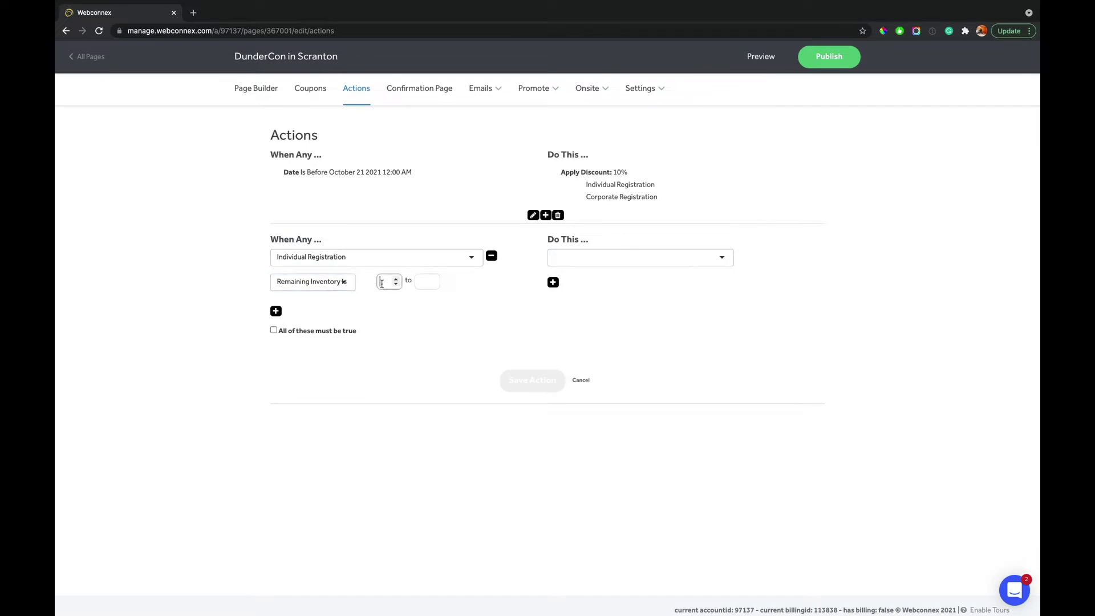
text(0)
click(421, 283)
text(10)
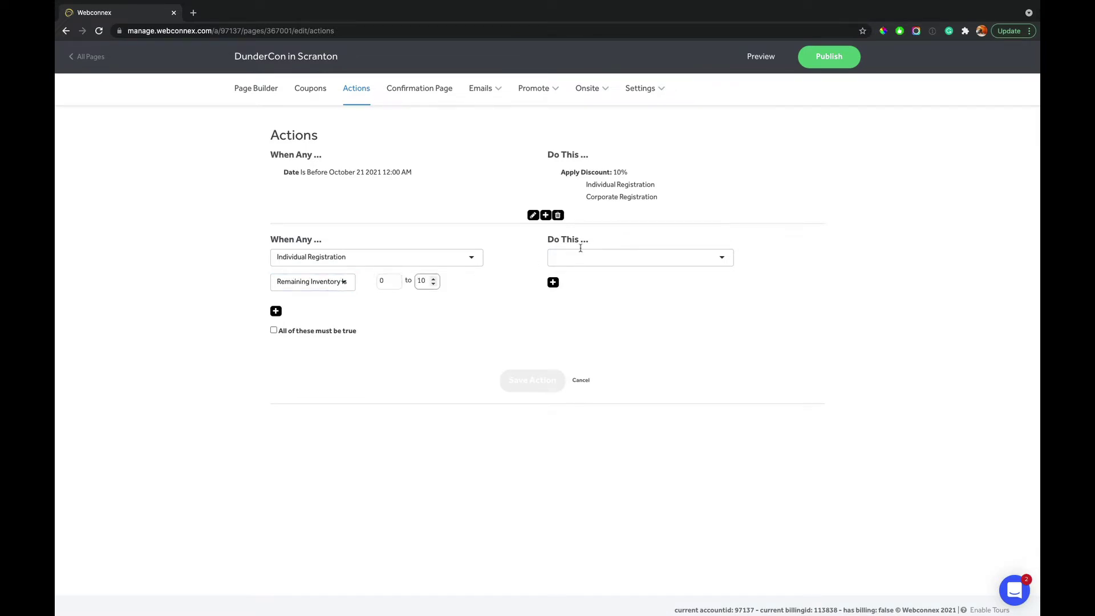
- Raise Individual and Corporate Registration prices by 15% and save the rule
click(591, 257)
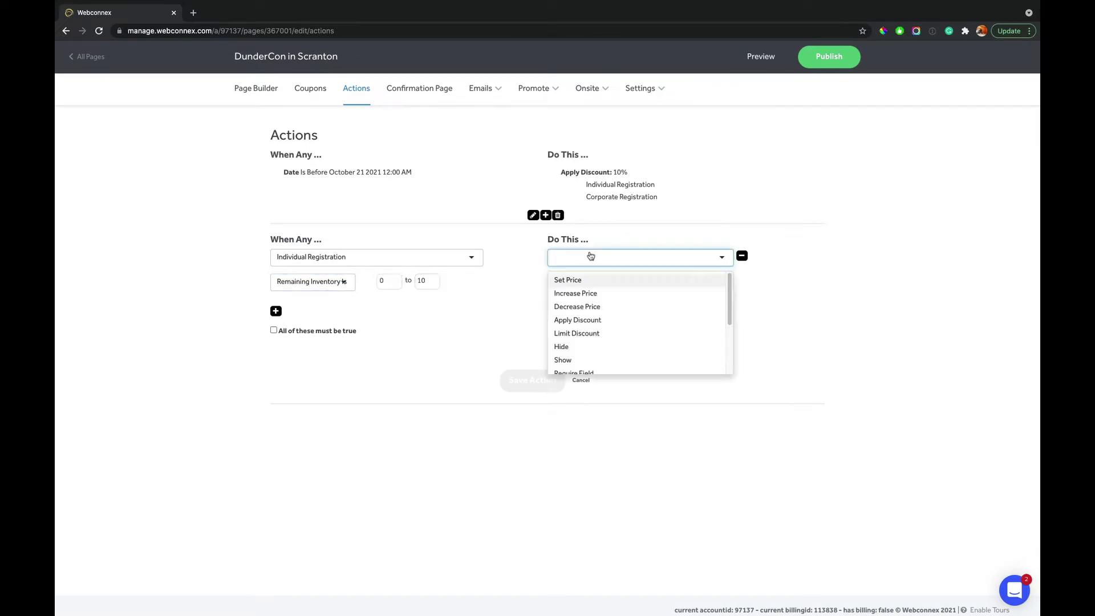
click(578, 292)
click(564, 280)
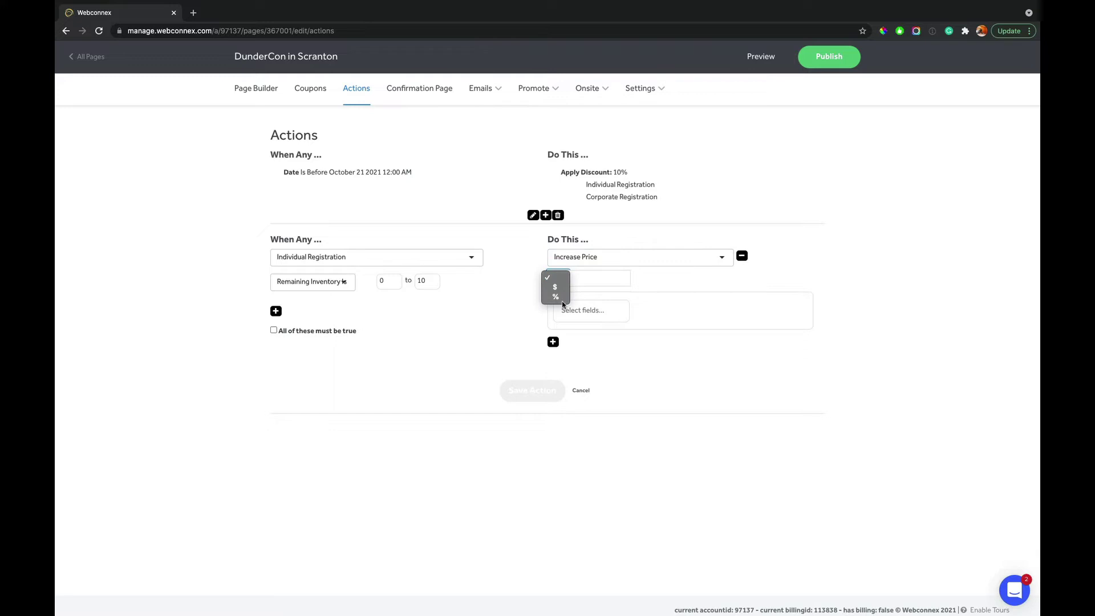
click(564, 296)
click(581, 279)
text(15)
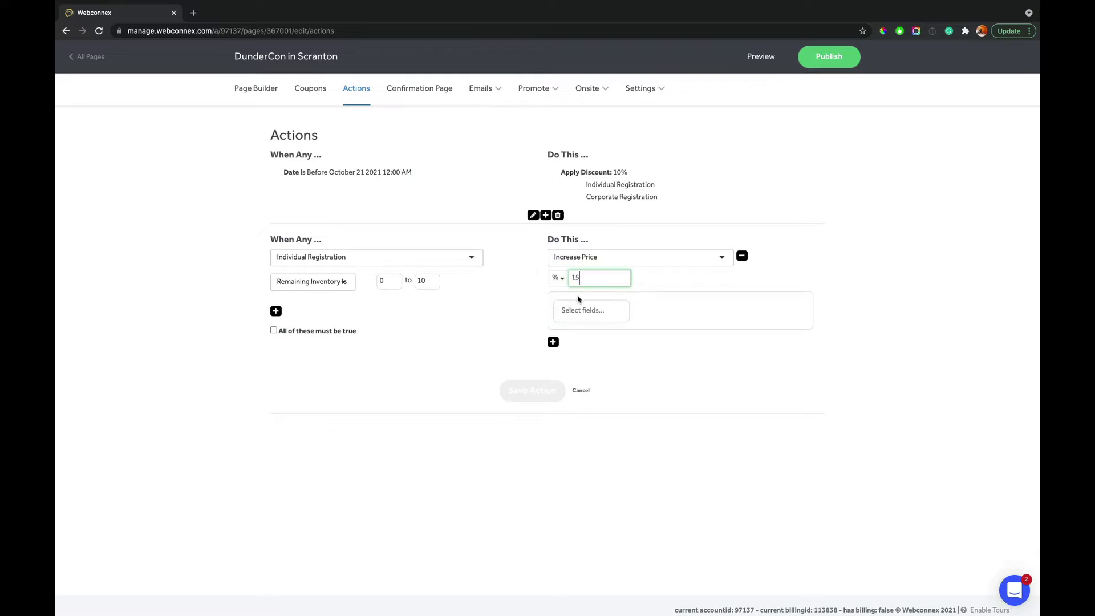
click(580, 305)
click(588, 361)
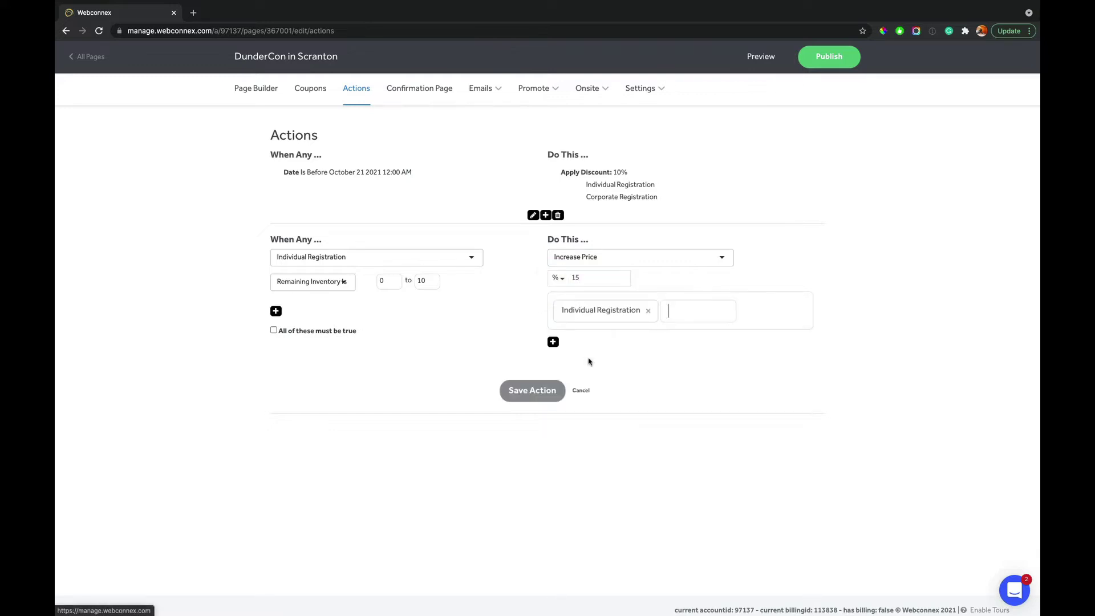
click(678, 317)
click(639, 363)
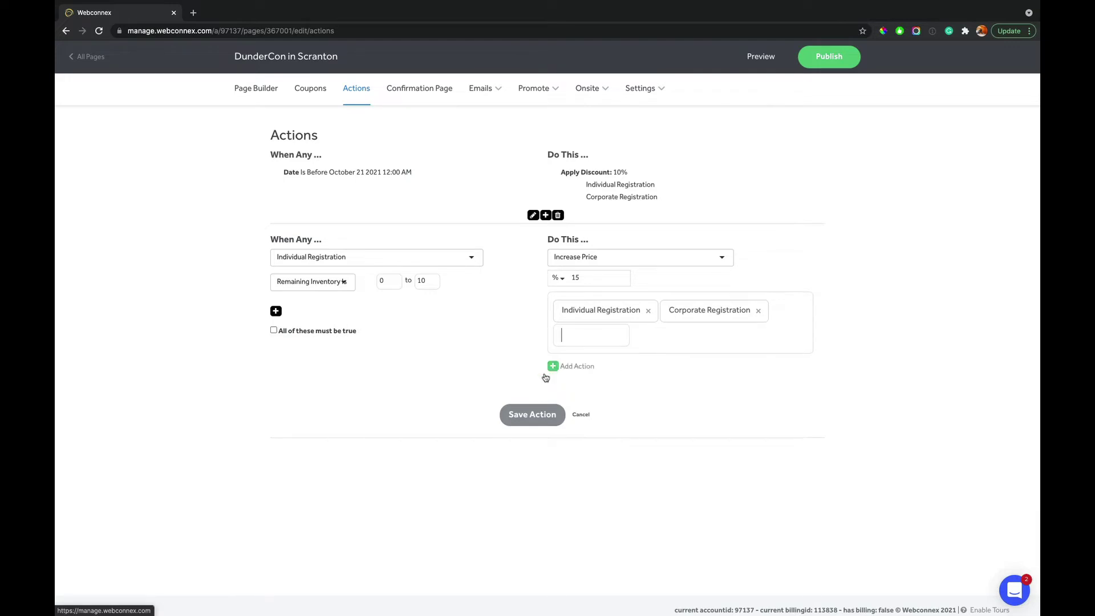
click(532, 415)
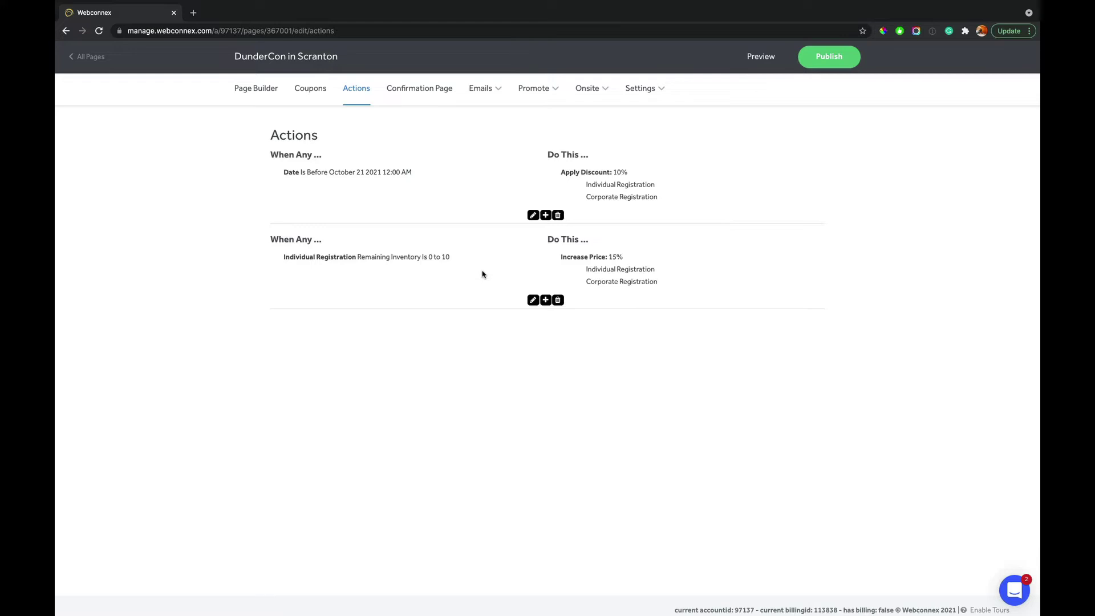
- Start a third rule triggered by more than 3 registrants in one transaction
click(545, 299)
click(454, 340)
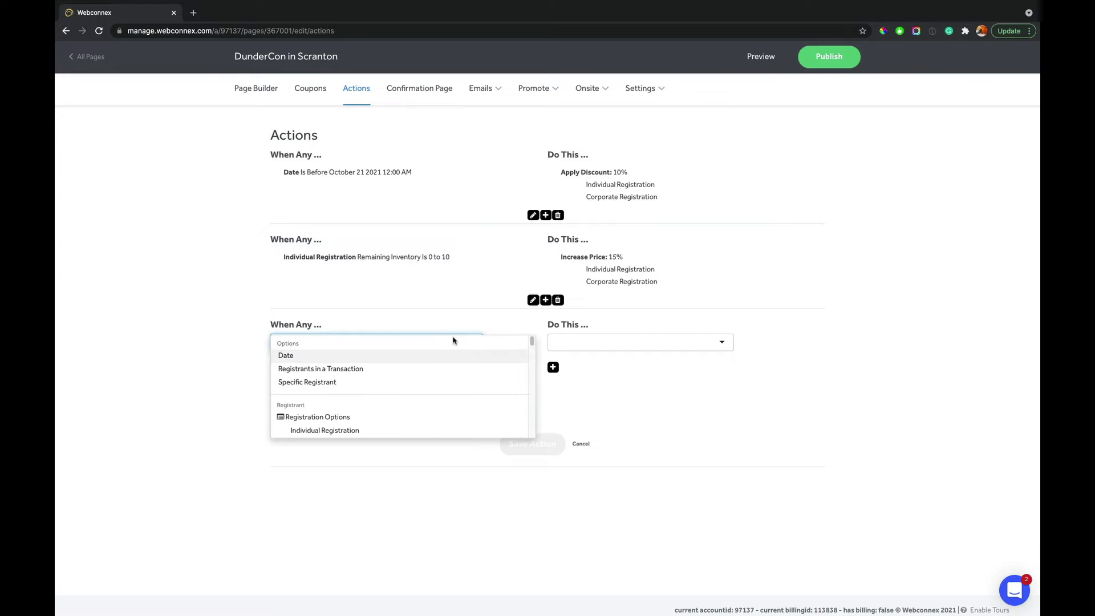
click(312, 369)
click(311, 370)
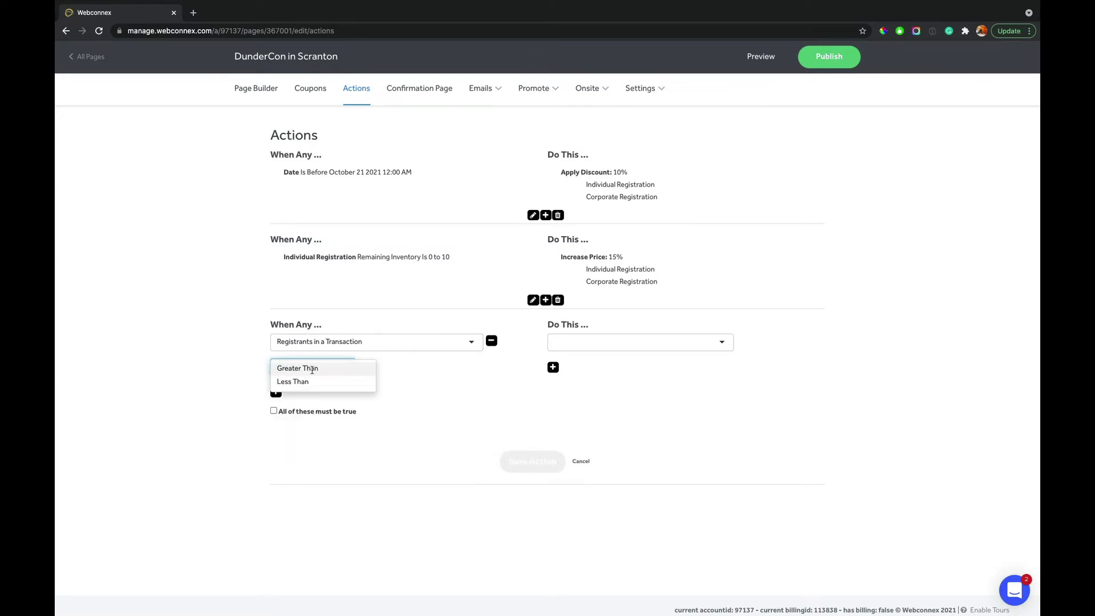
click(311, 369)
click(383, 365)
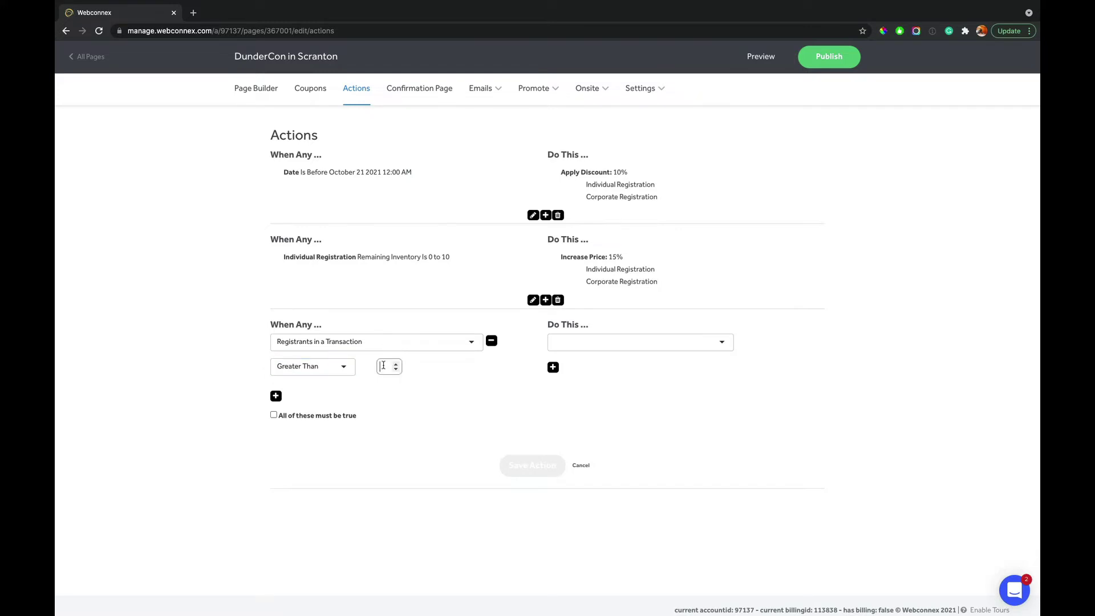
- Apply a 25% discount to Individual Registration and save the rule
click(600, 346)
click(578, 405)
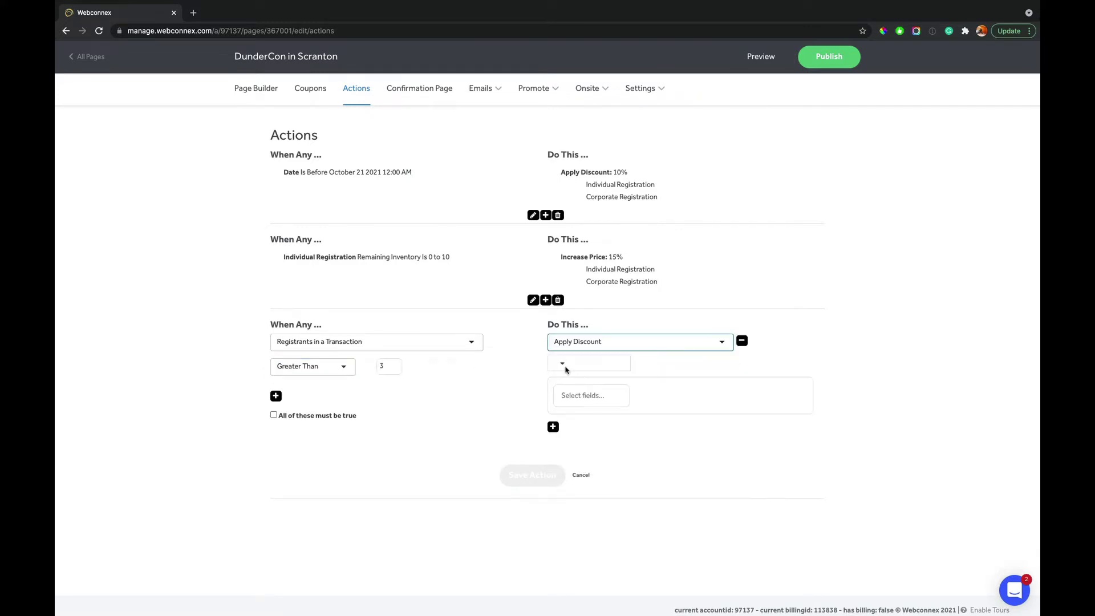
click(564, 366)
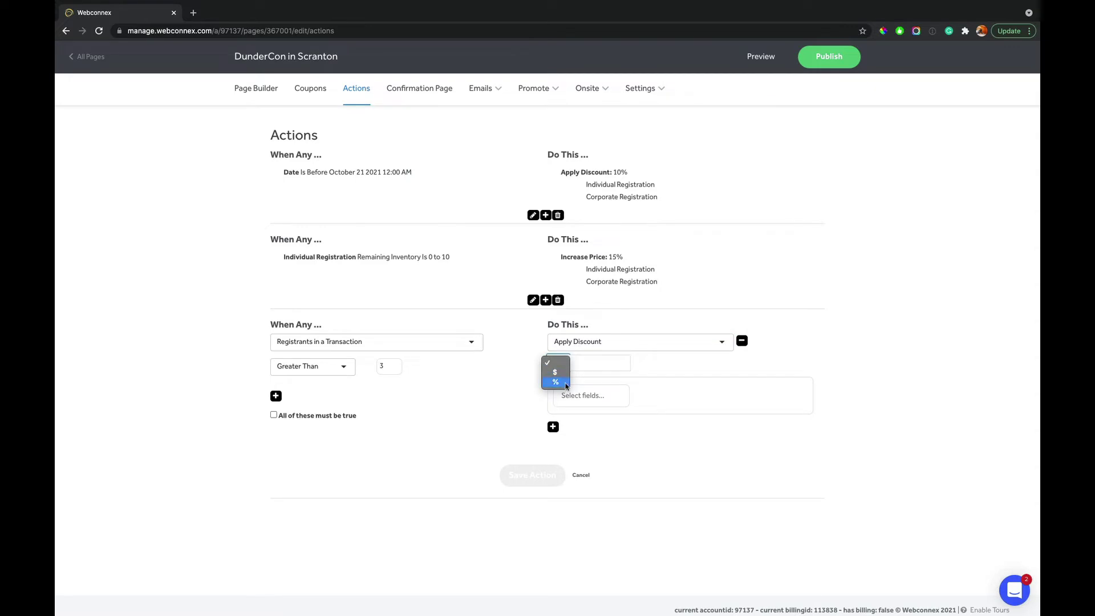
click(561, 382)
click(584, 363)
text(25)
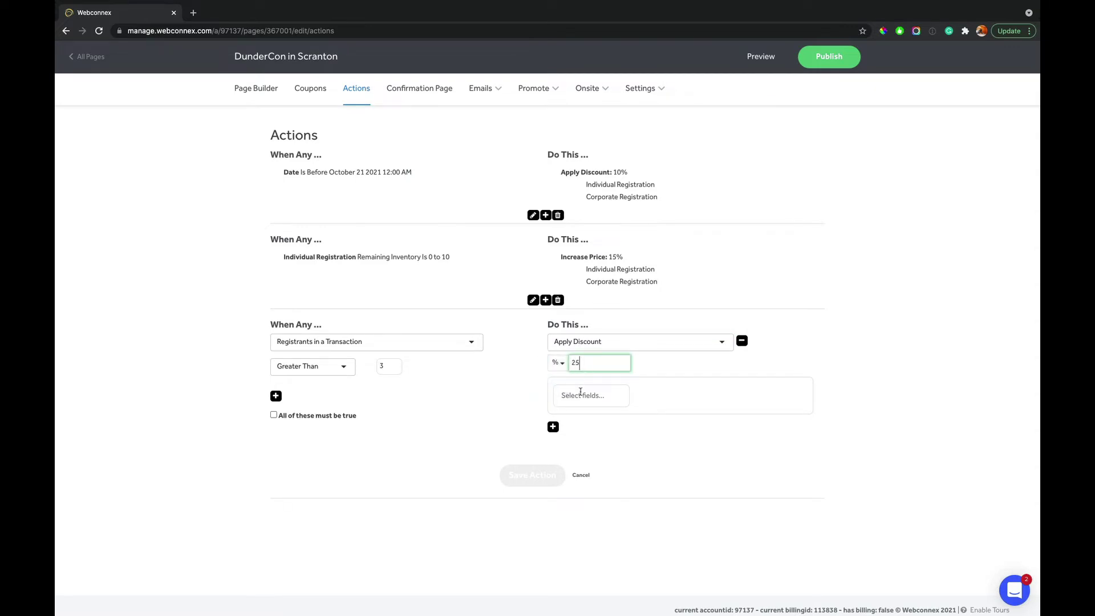
click(583, 395)
click(584, 449)
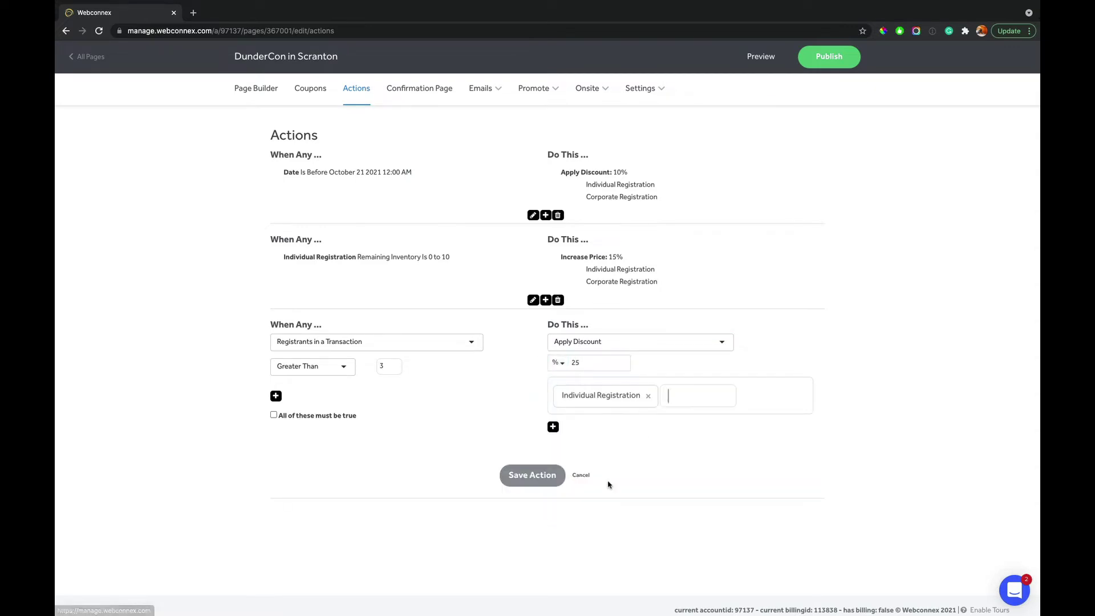
click(529, 478)
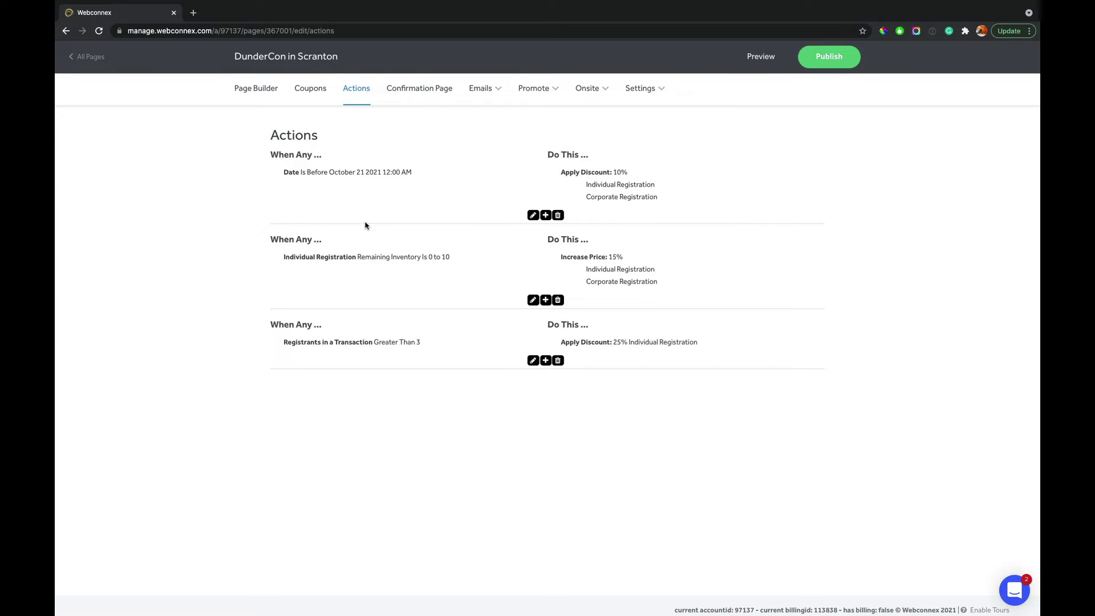
- Open the Page Builder and scroll to the Registration fields, Company Name through Please Describe
click(253, 93)
scroll(352, 190, down, 6)
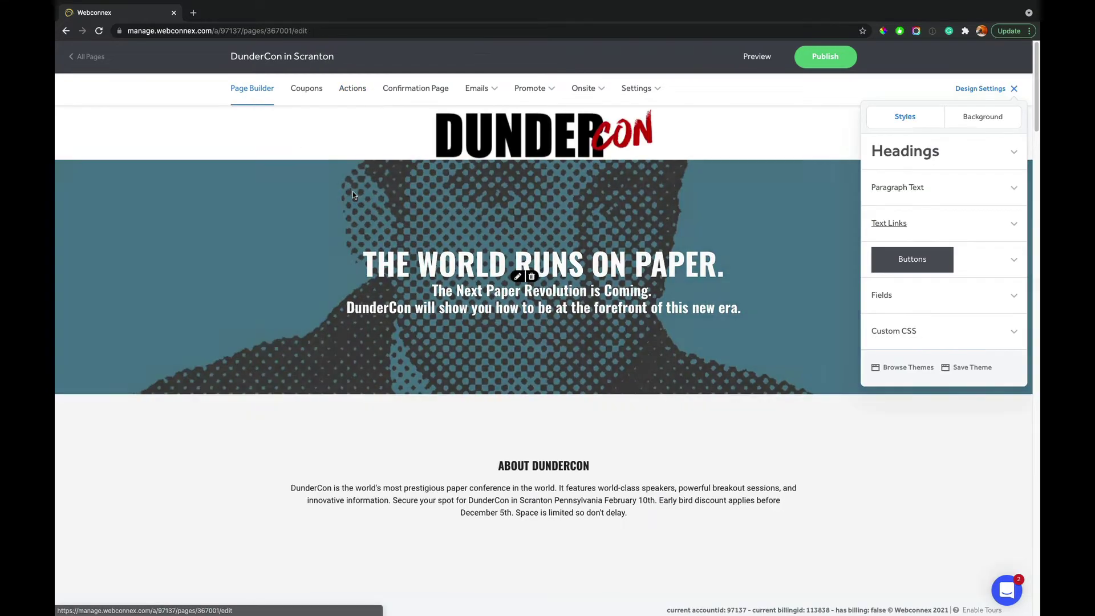
scroll(352, 195, down, 20)
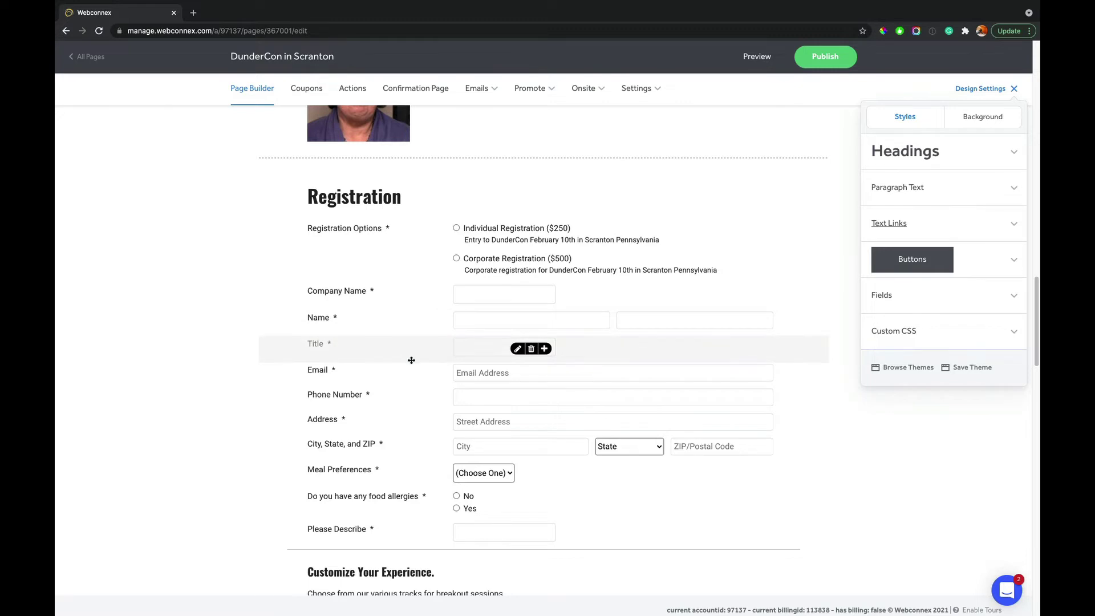
scroll(411, 360, down, 2)
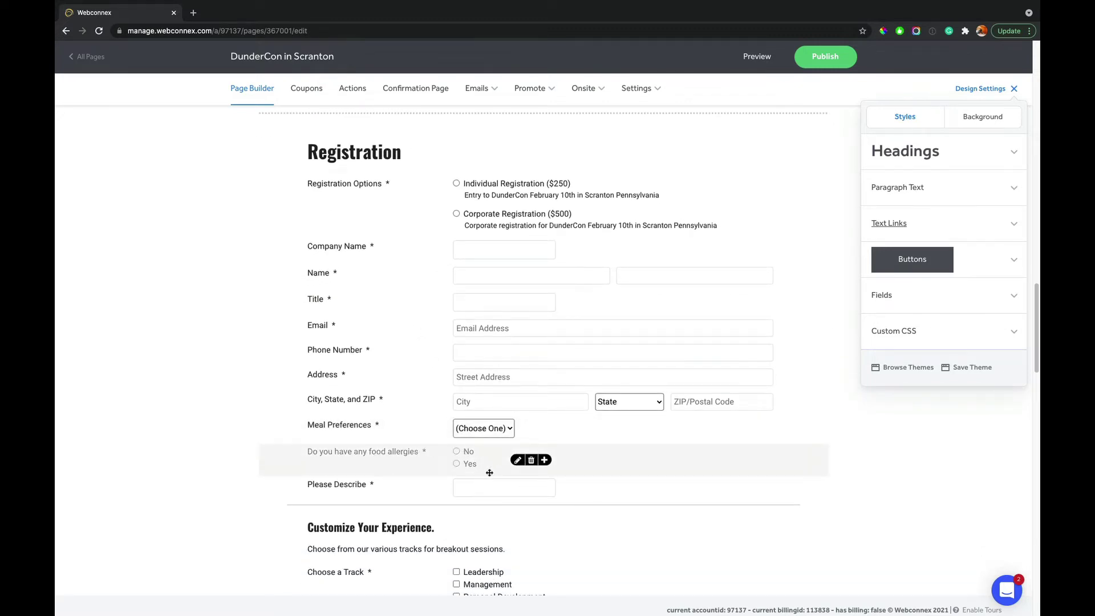
scroll(490, 473, down, 1)
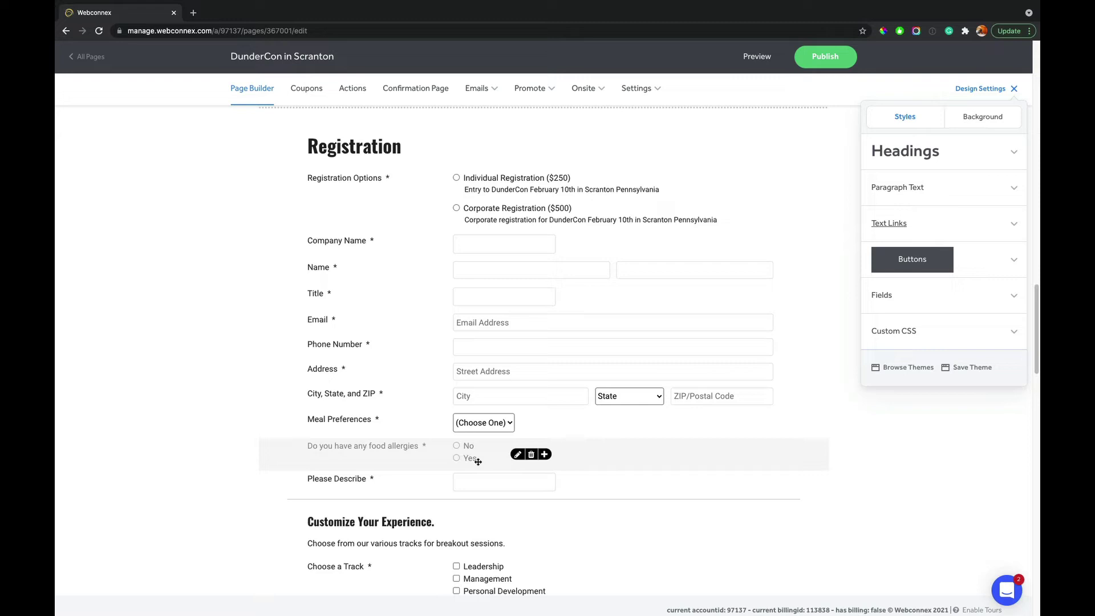
scroll(478, 461, up, 2)
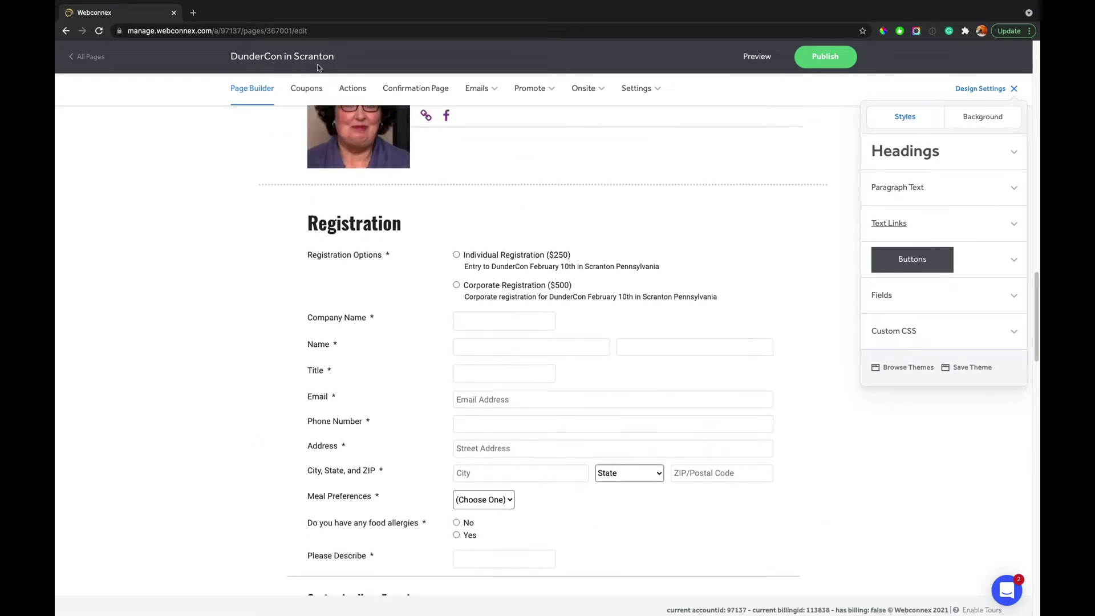
- Back on Actions, start a rule triggered when Corporate Registration is selected
click(356, 88)
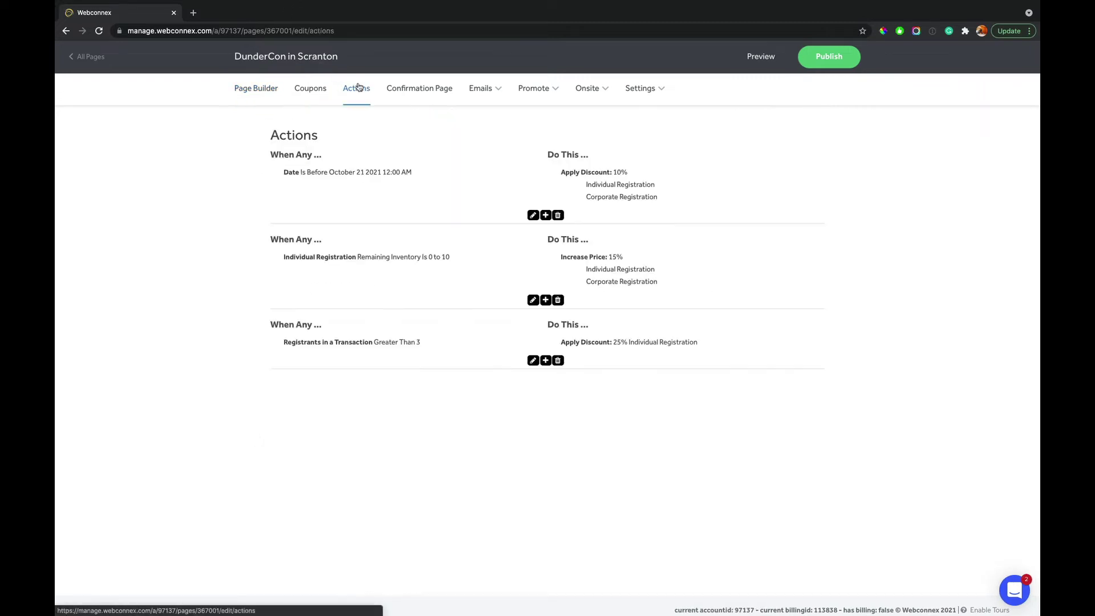
click(545, 360)
click(385, 411)
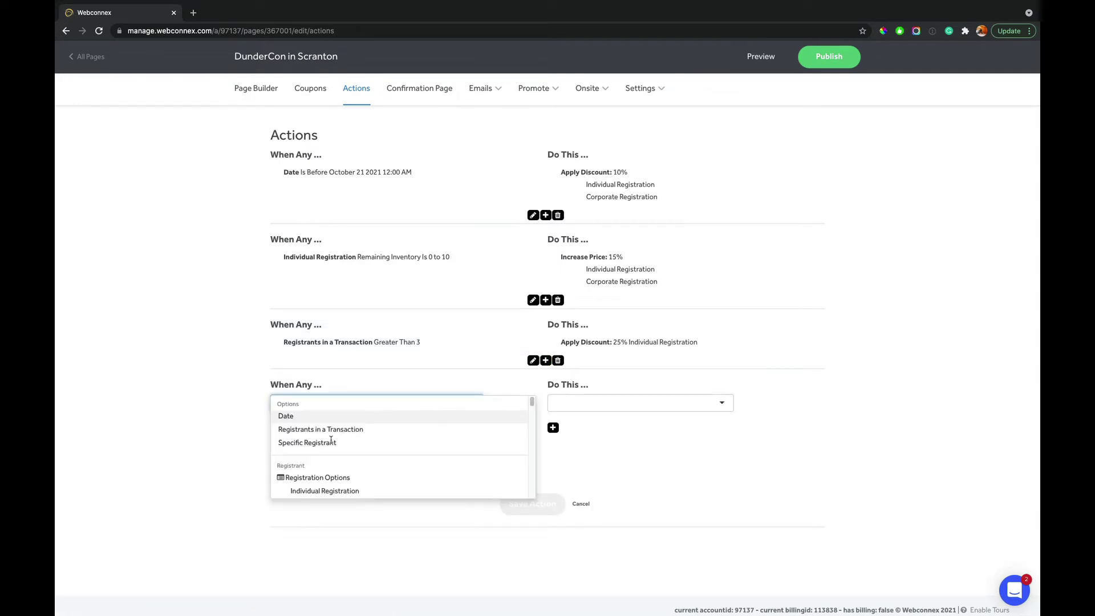
scroll(323, 468, down, 1)
click(325, 473)
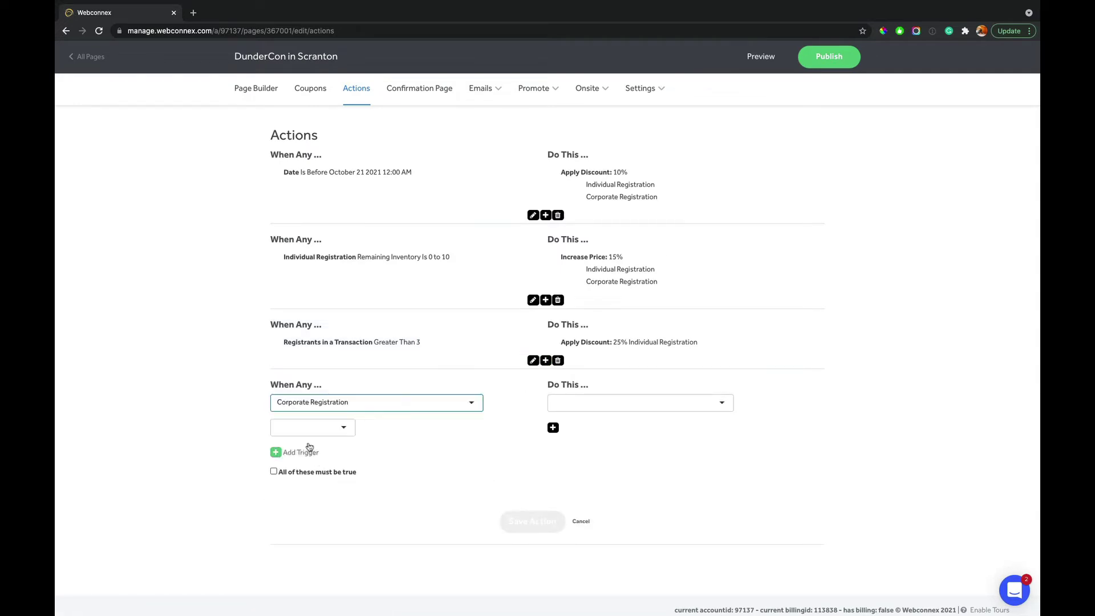
click(305, 429)
click(304, 430)
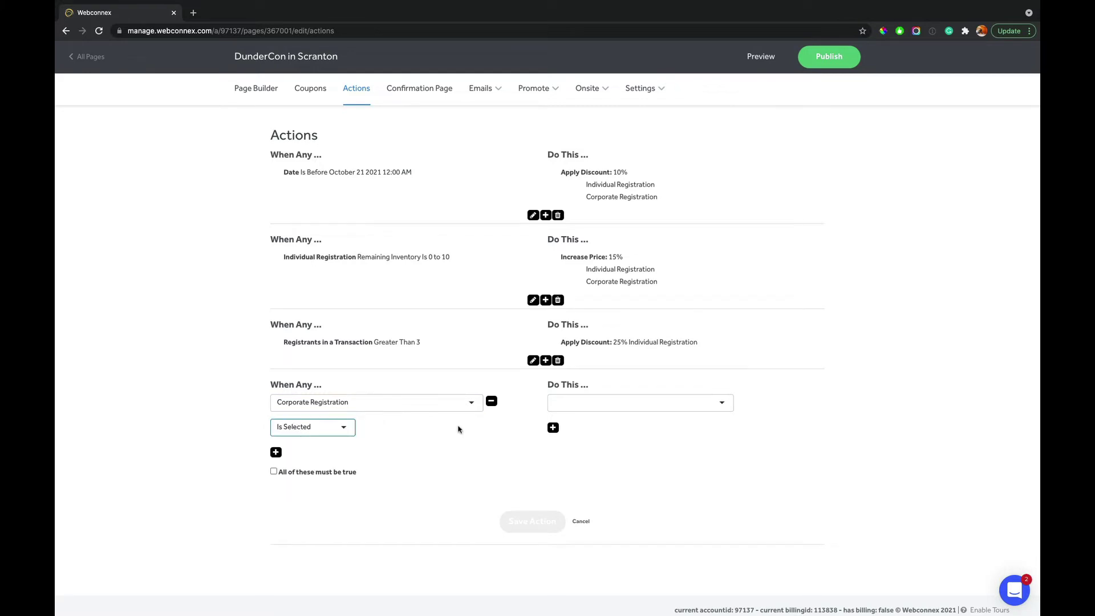
- Make the rule show Company Name and Title, and save it
click(581, 405)
click(564, 506)
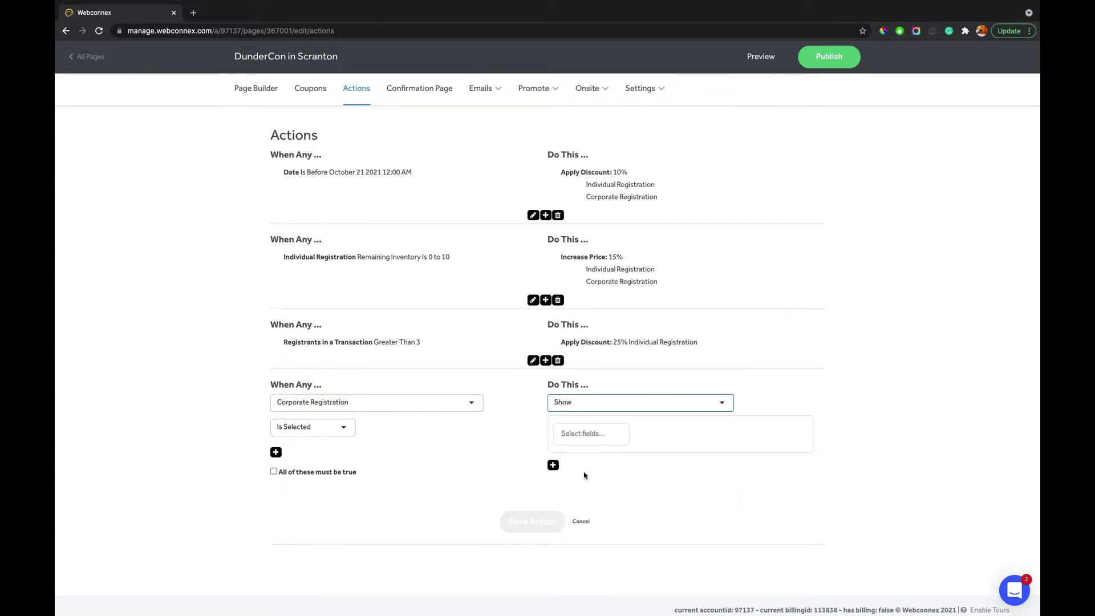
click(576, 438)
scroll(616, 455, down, 6)
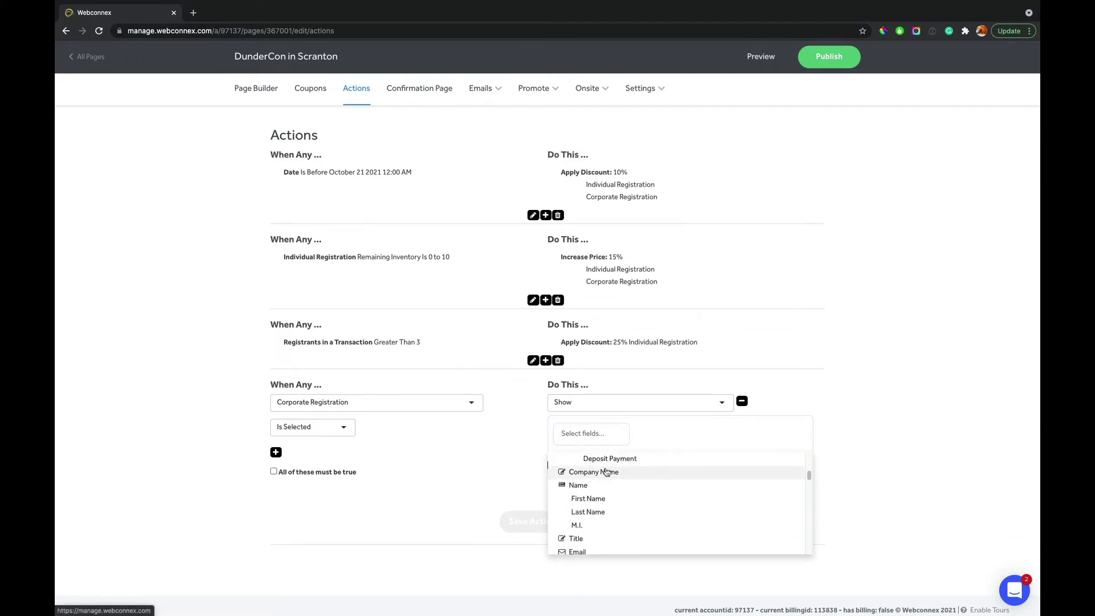
click(608, 471)
scroll(633, 472, up, 3)
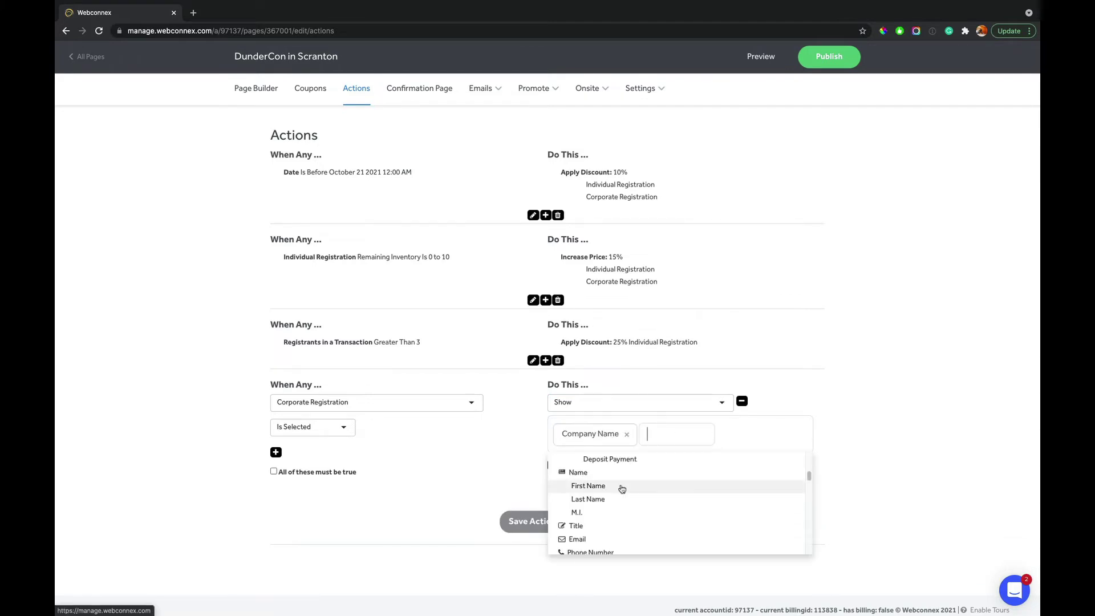
click(592, 519)
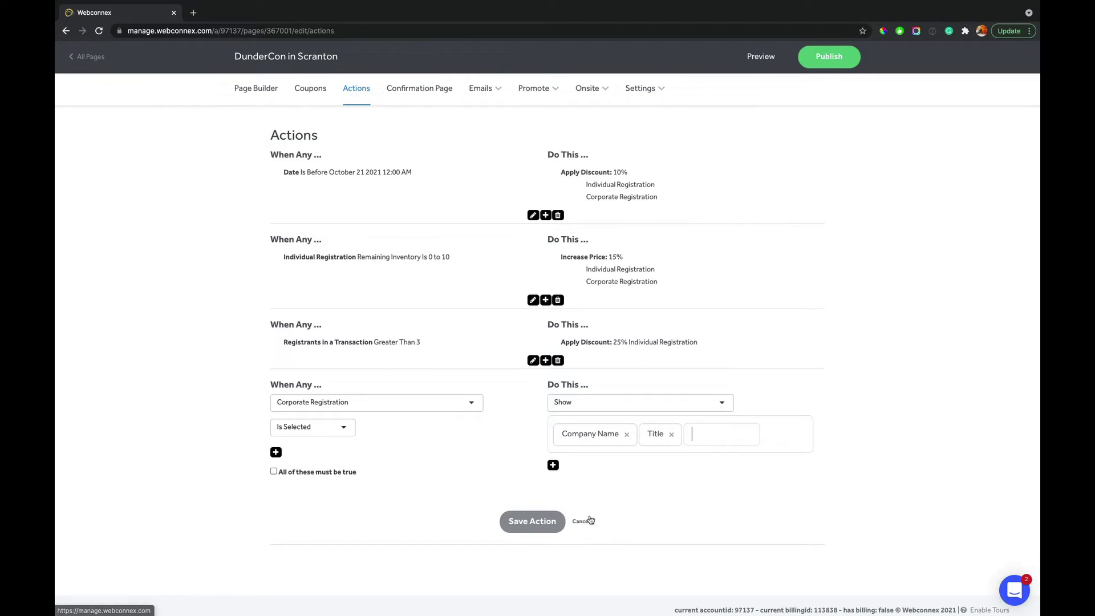
click(534, 522)
click(546, 451)
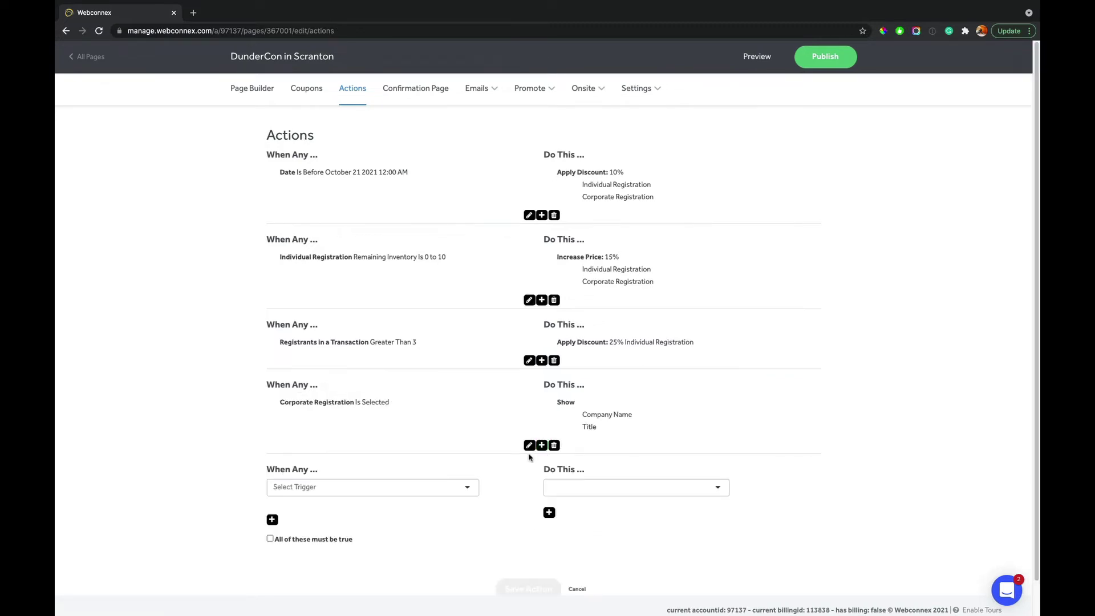
- Trigger the new rule when Meal Preferences is completed
mouse_move(481, 495)
click(447, 491)
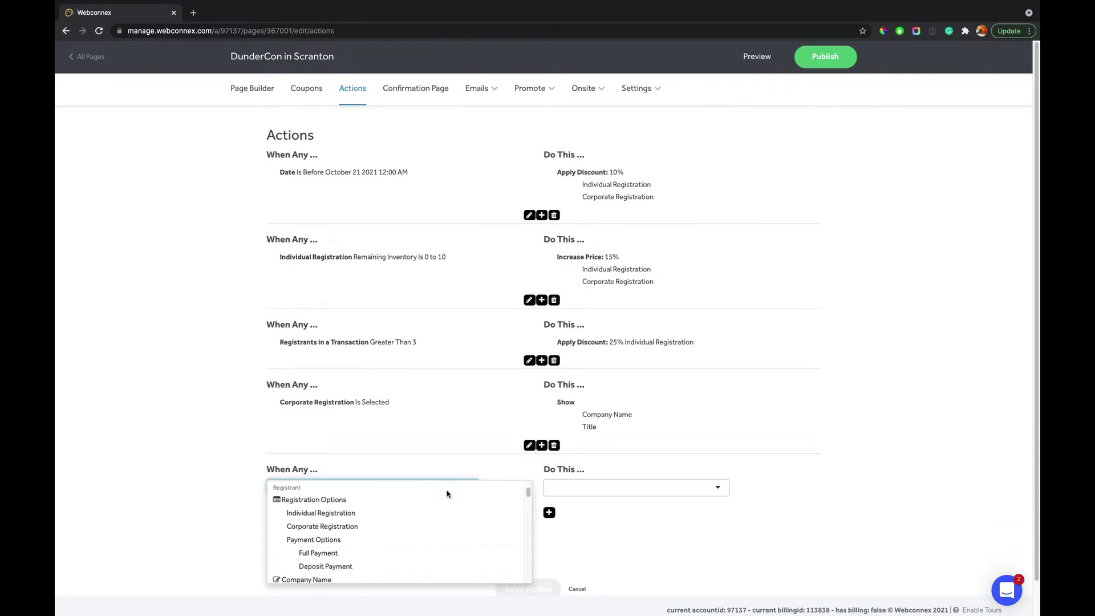
scroll(447, 494, down, 5)
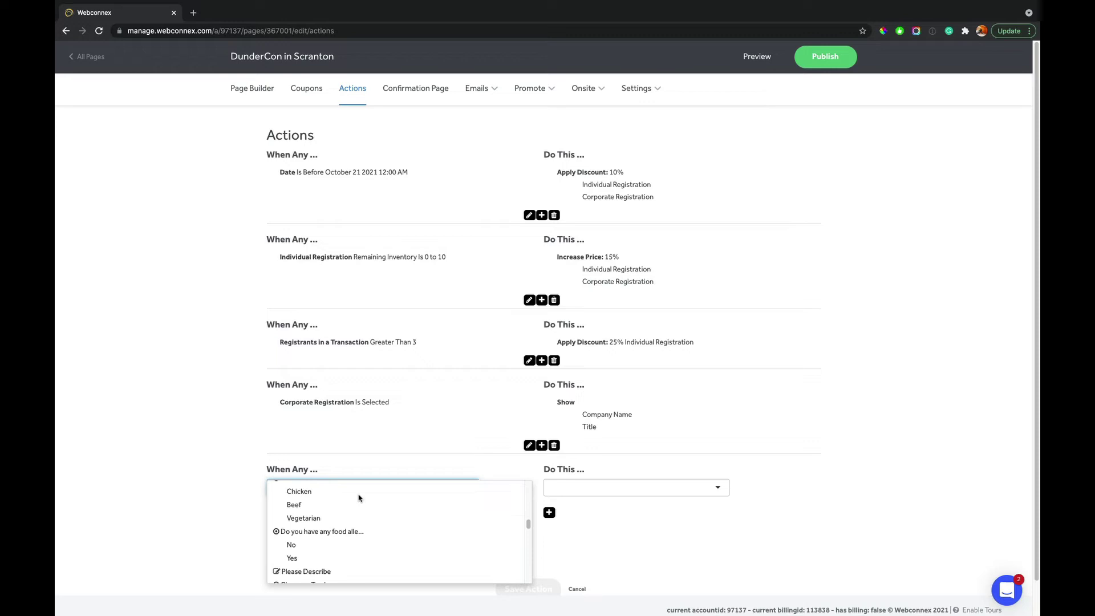
scroll(359, 499, up, 1)
click(320, 489)
click(294, 509)
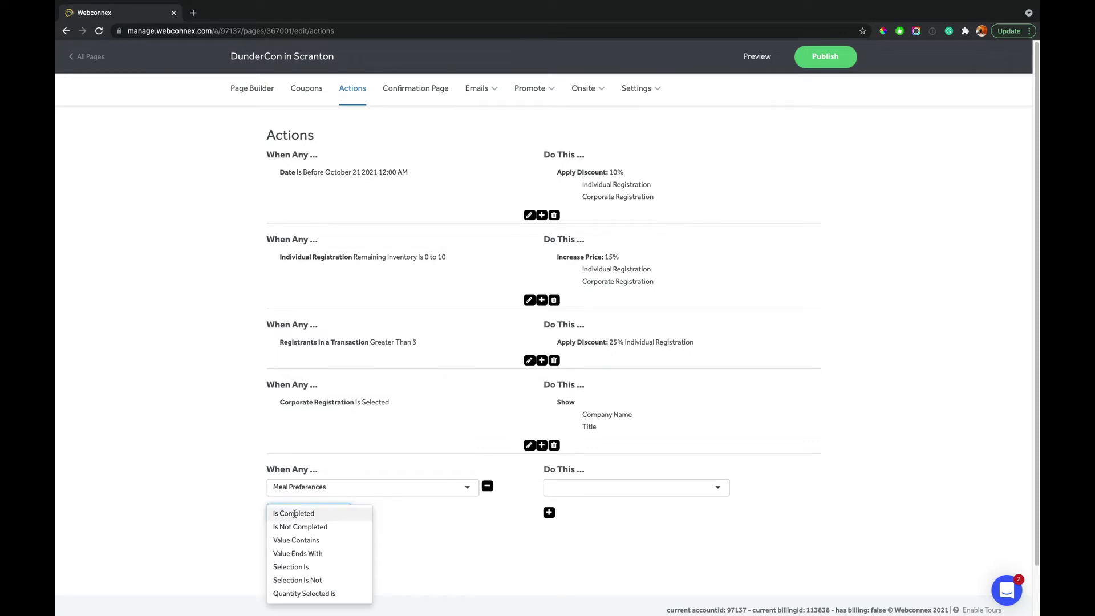
click(295, 513)
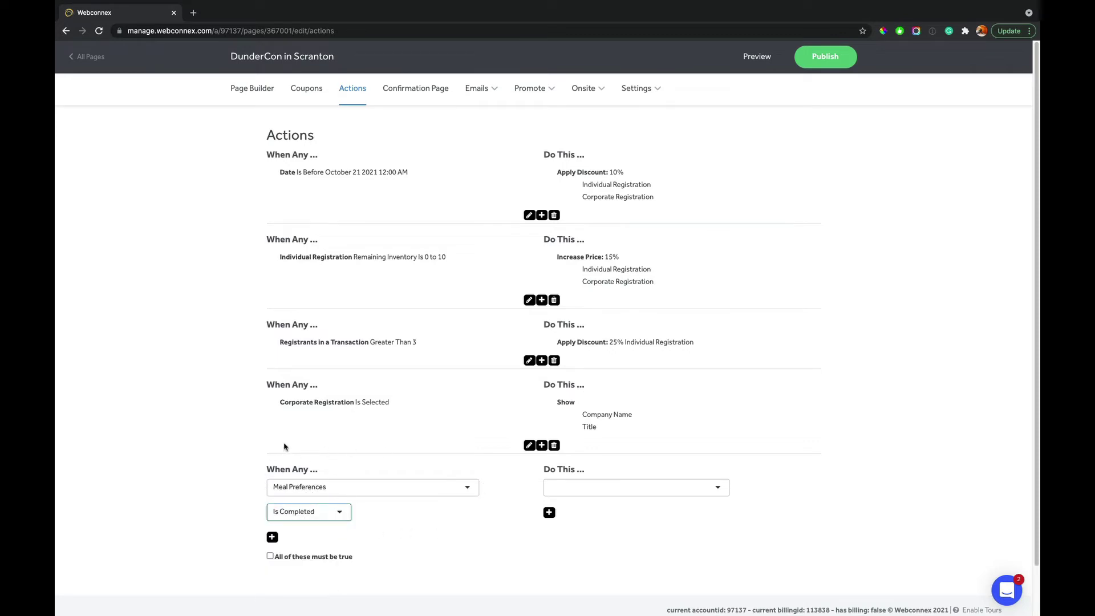
- Make the rule show the food allergies question, found via field search, and save it
click(580, 494)
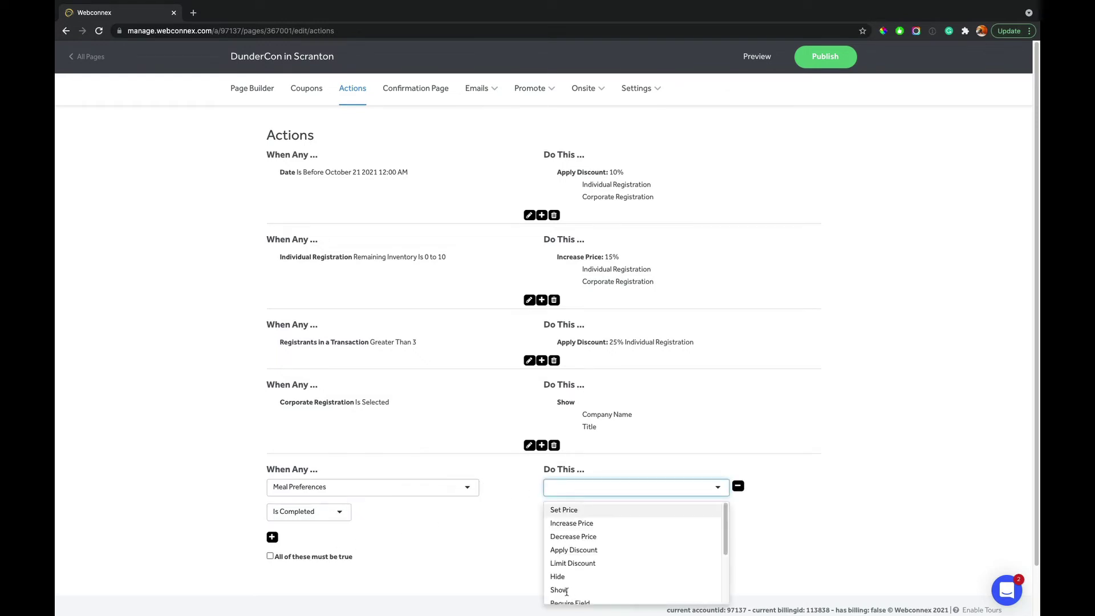
click(566, 590)
click(582, 520)
scroll(616, 547, down, 3)
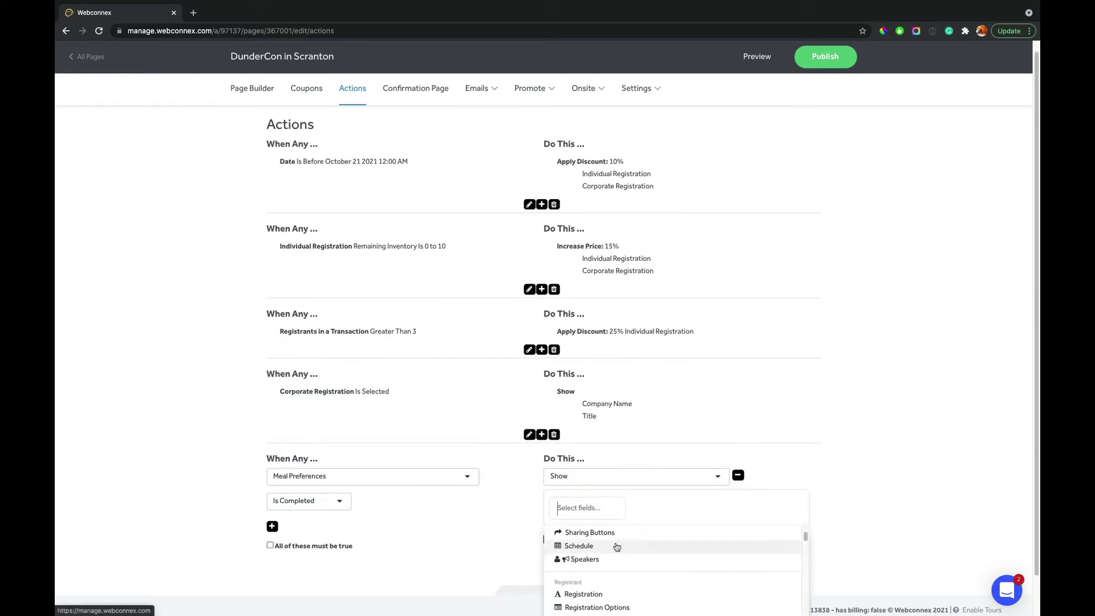
scroll(617, 547, down, 3)
text(c)
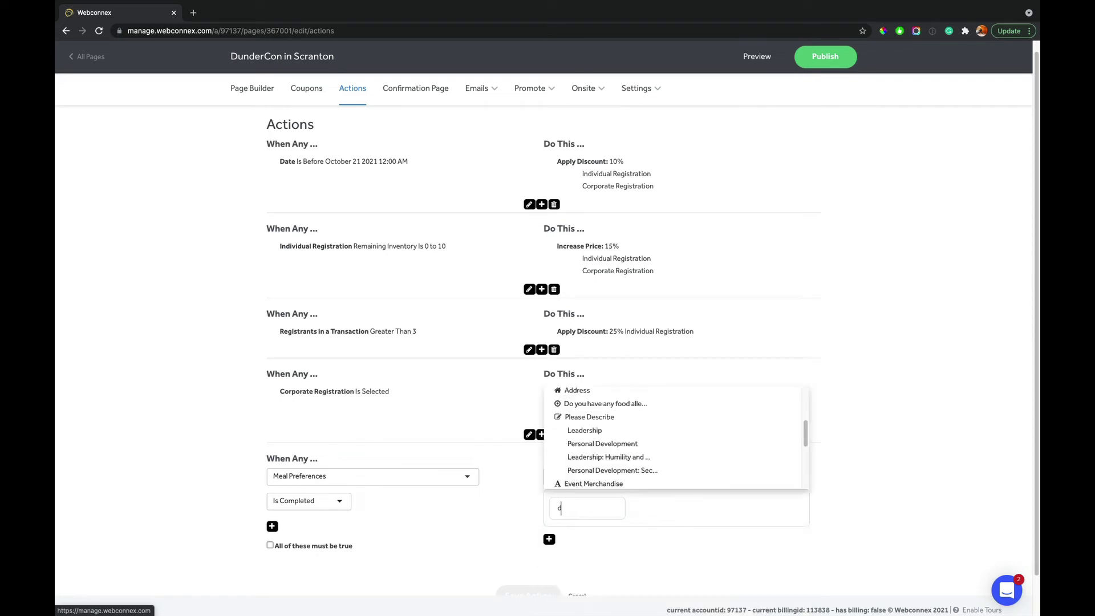
text(ie)
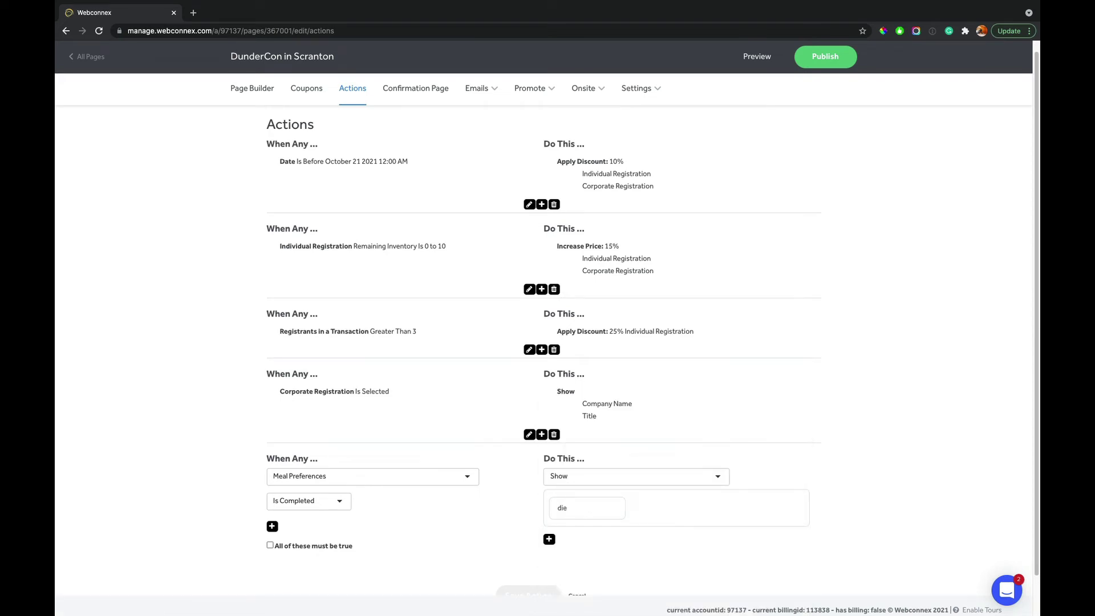
key(BackSpace)
key(BackSpace)
text(o)
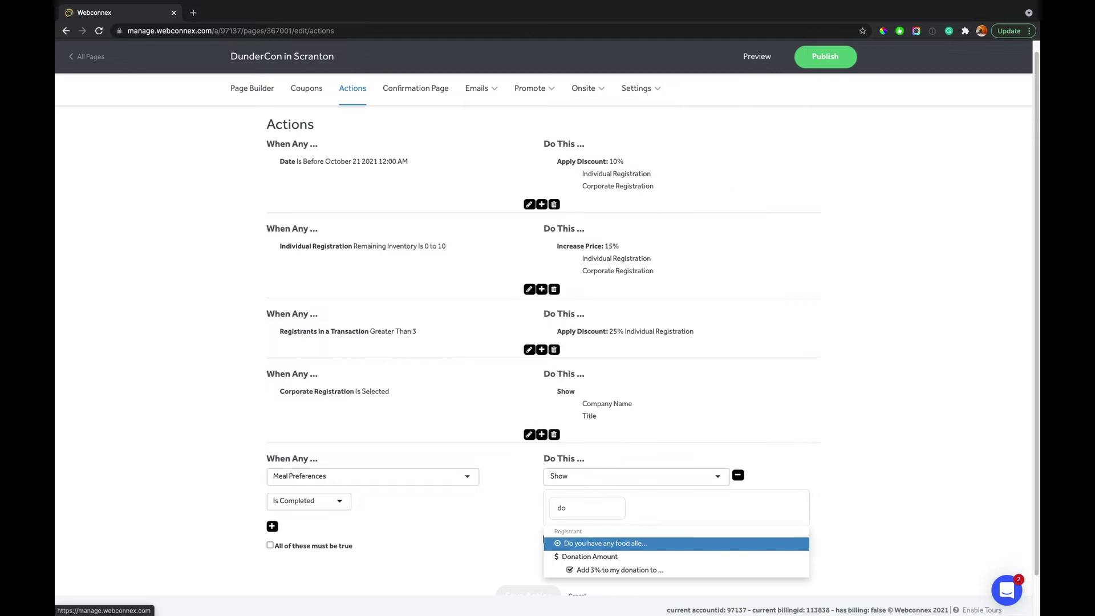
click(616, 543)
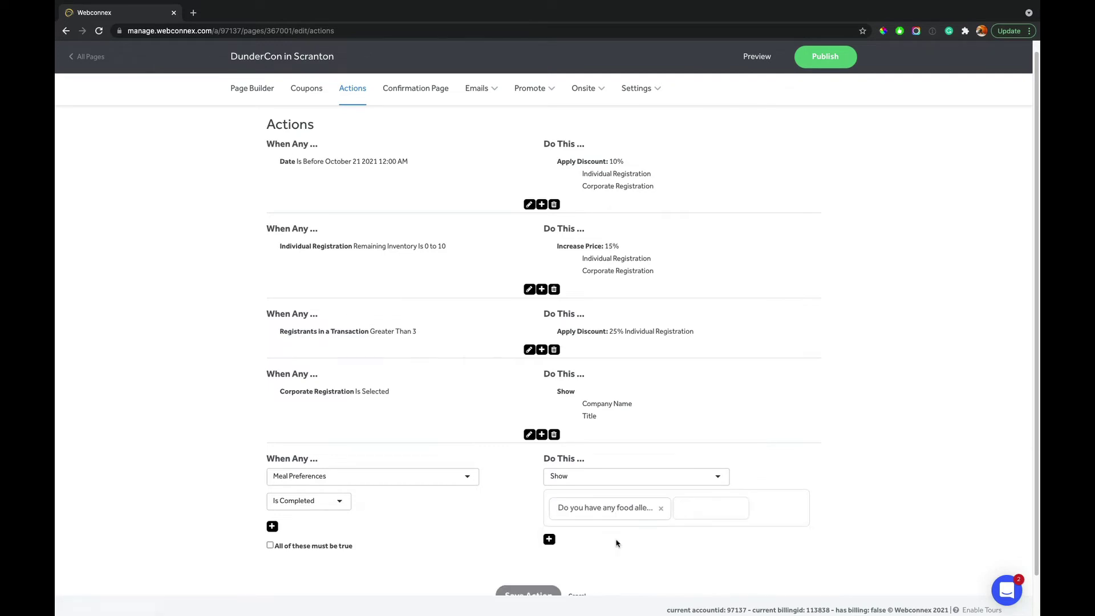
scroll(598, 549, down, 1)
click(527, 565)
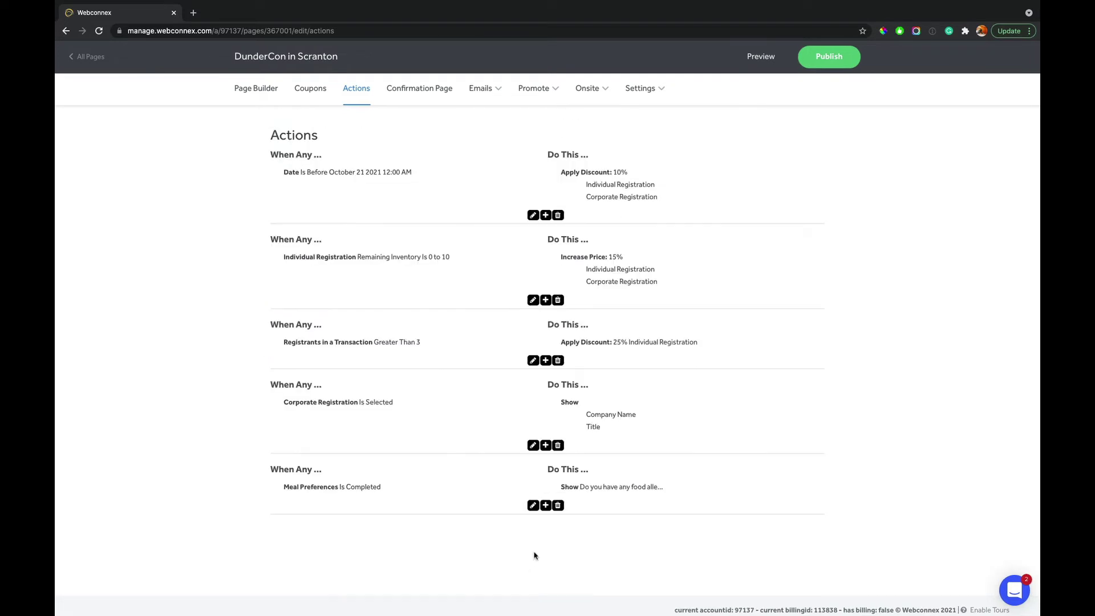
- Start a new rule triggered when Yes is selected for the food allergies question
click(545, 506)
scroll(556, 418, down, 2)
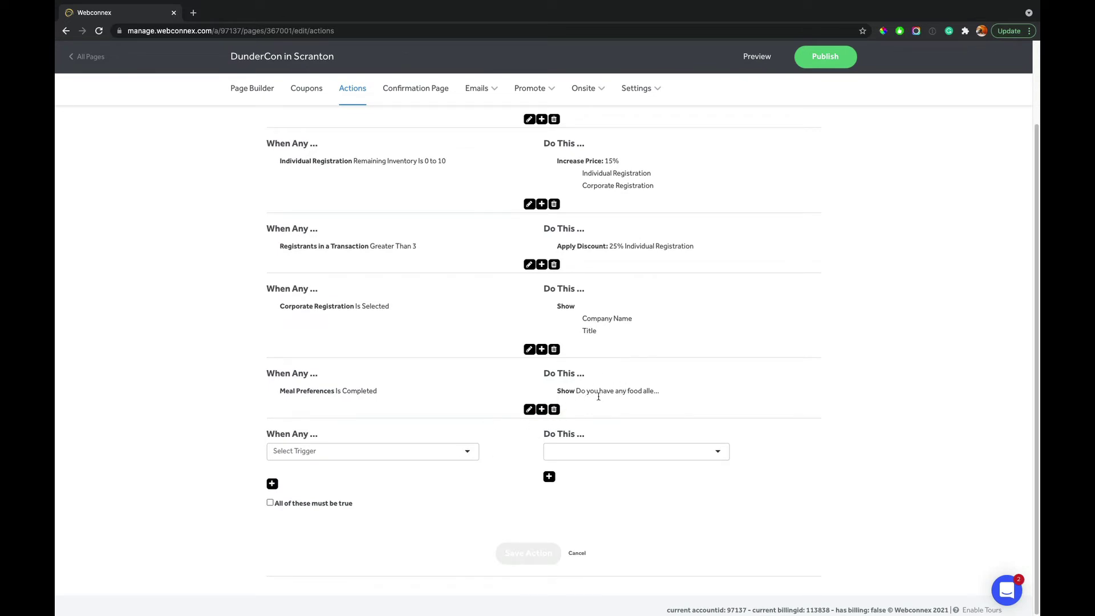
click(420, 455)
scroll(352, 500, up, 3)
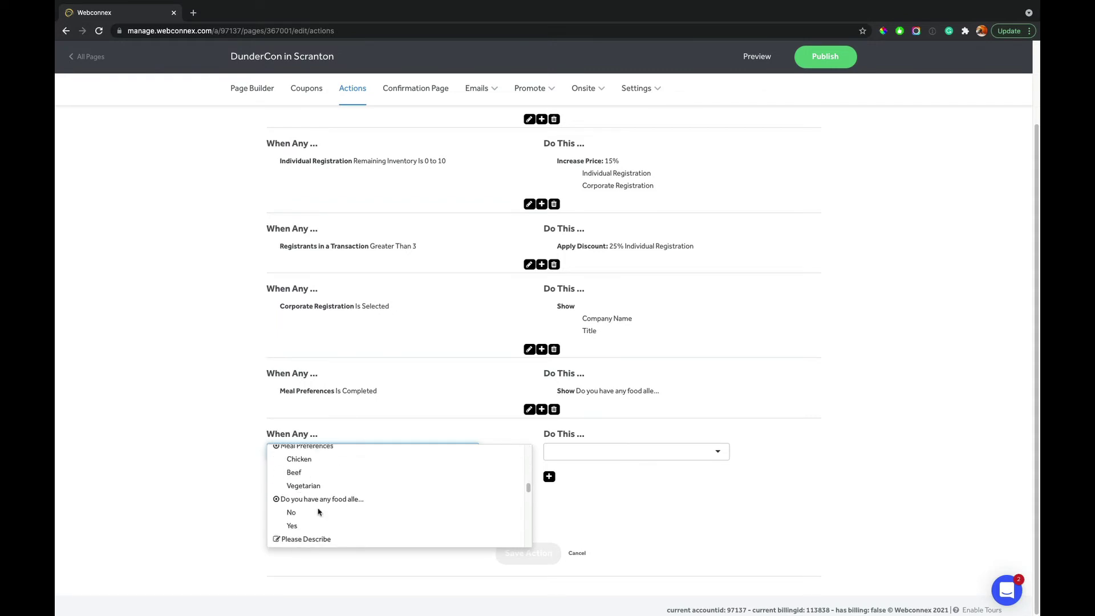
click(293, 526)
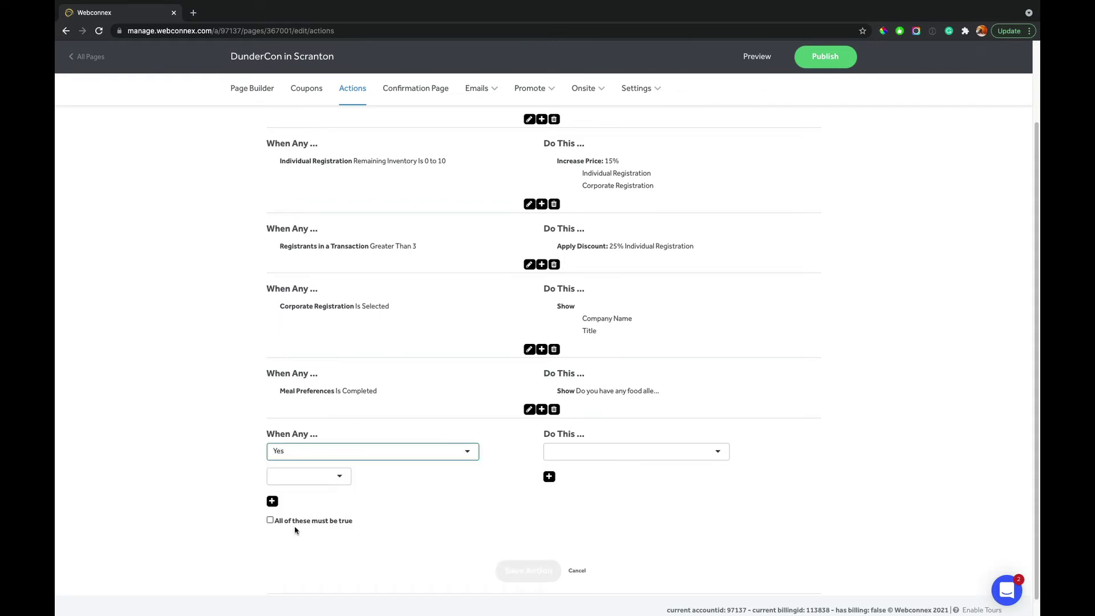
click(302, 484)
click(294, 489)
- Make the rule show the Please Describe field and save it
click(601, 453)
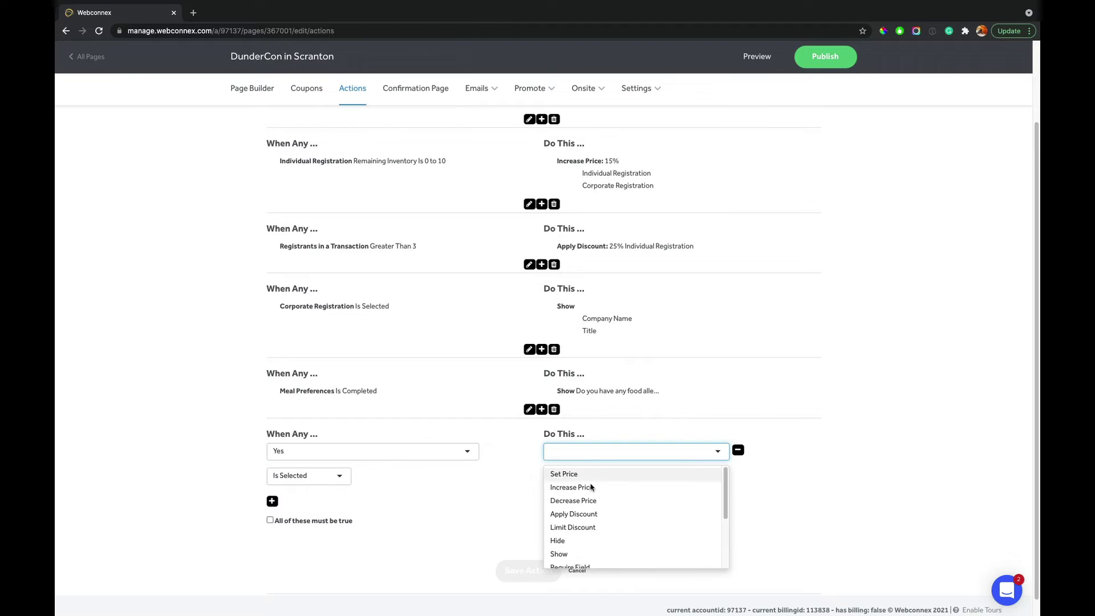
click(561, 552)
click(627, 513)
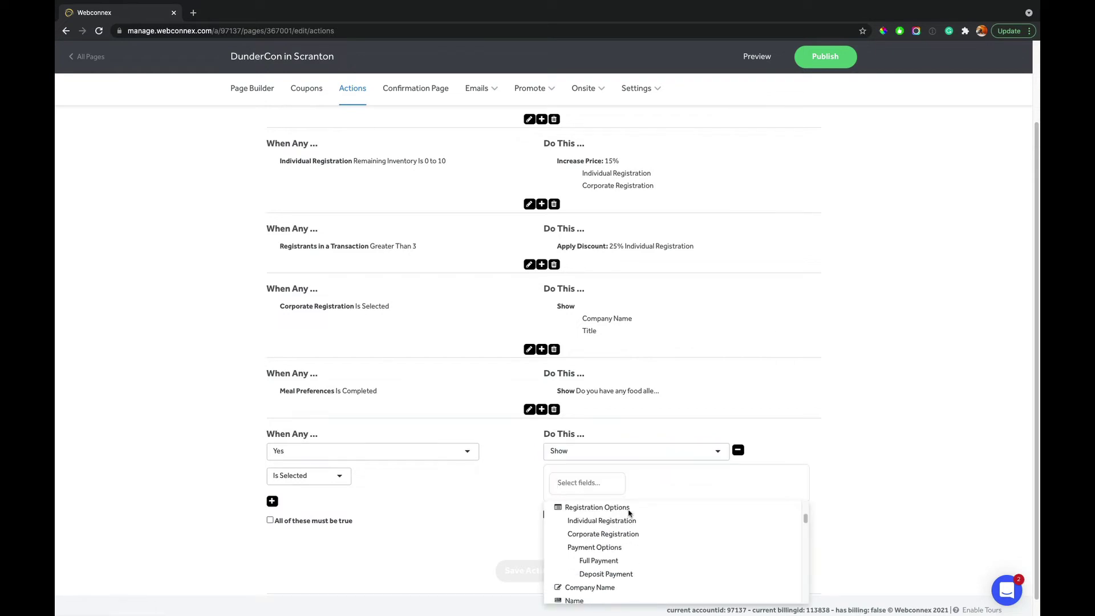
scroll(629, 513, down, 5)
click(628, 559)
click(541, 570)
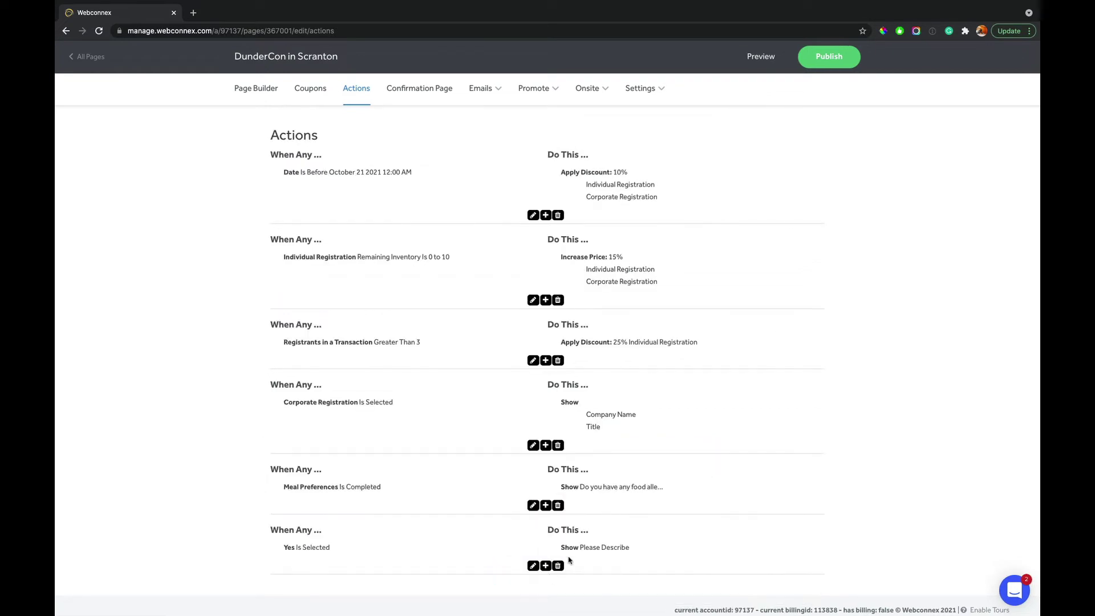
- Preview the page and select Corporate Registration to reveal Company Name and Title
click(761, 57)
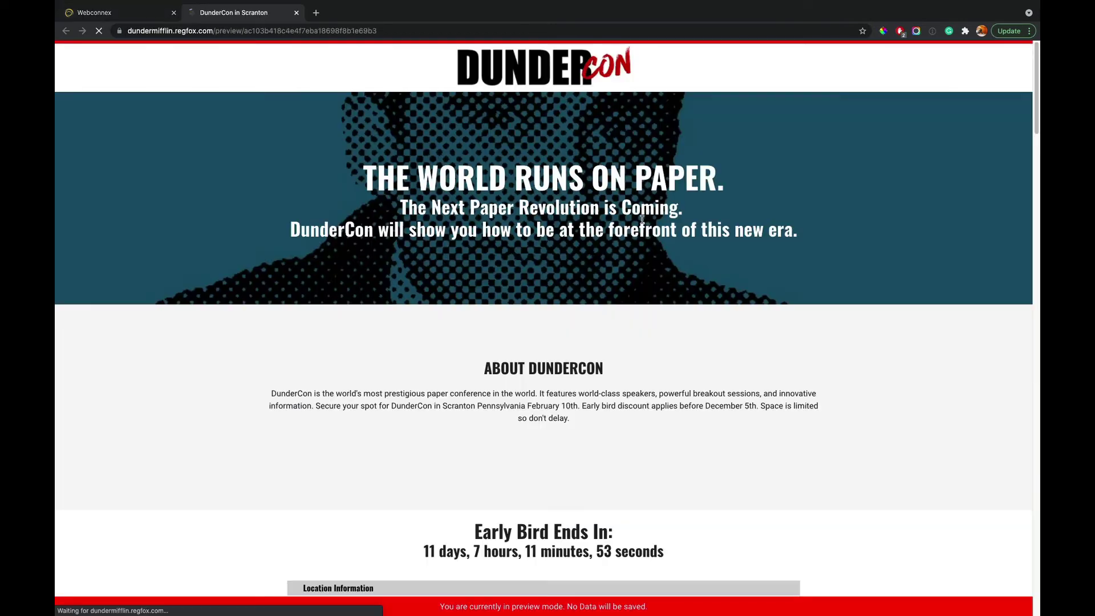
scroll(642, 216, down, 6)
scroll(642, 216, down, 15)
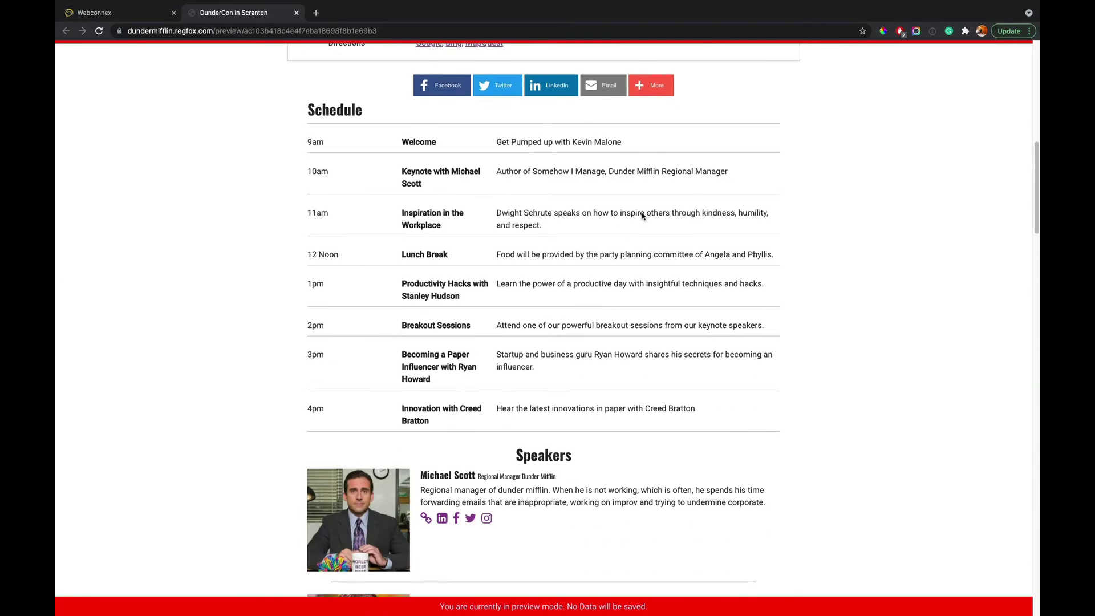
scroll(643, 216, down, 2)
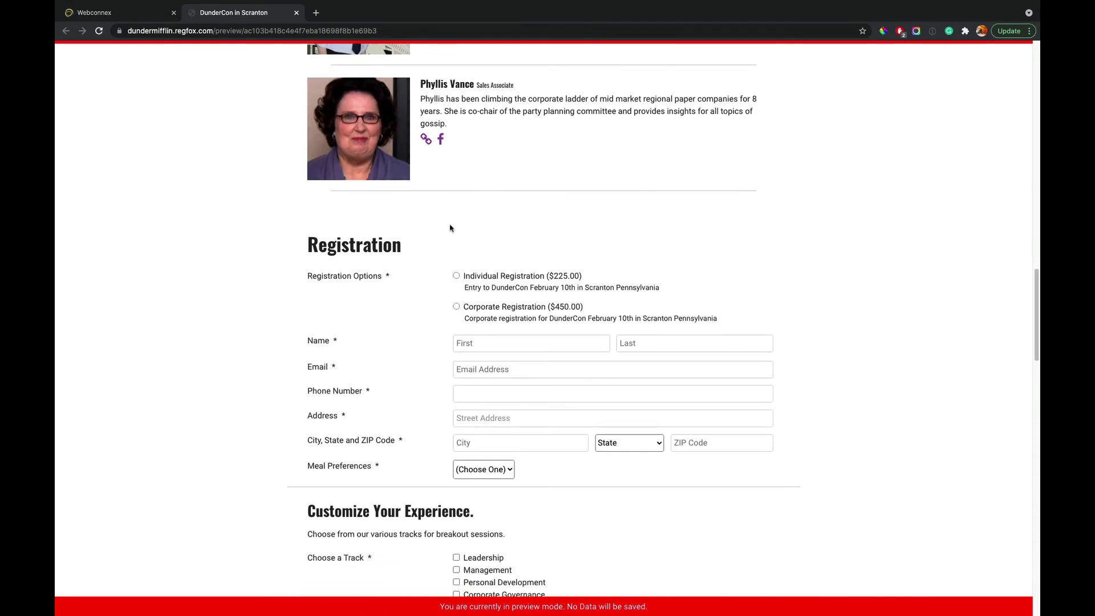
click(457, 307)
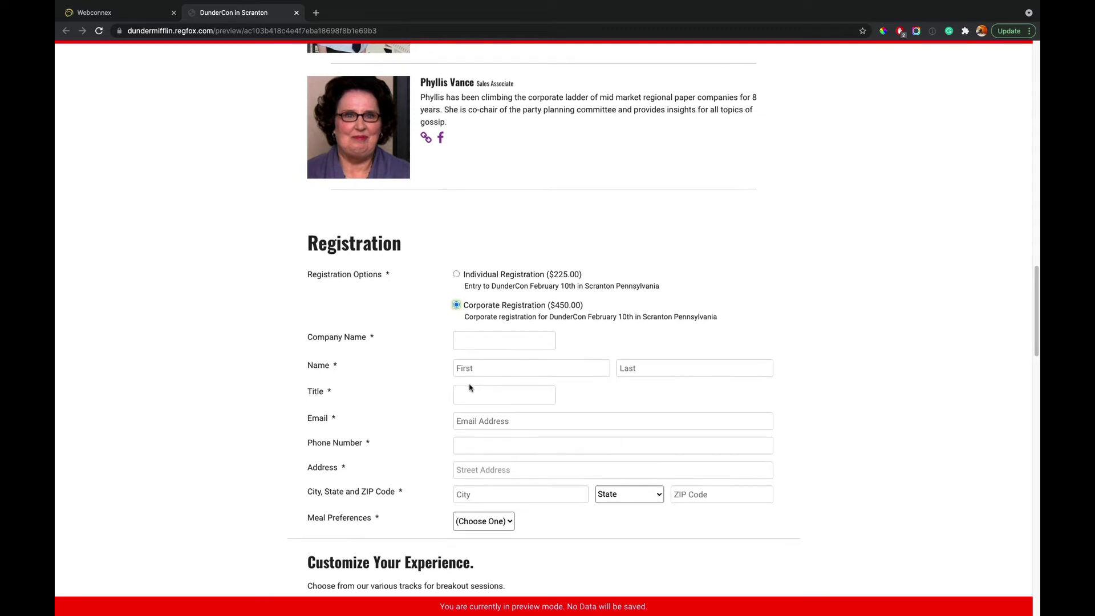
- Choose Chicken as the meal, answer Yes to allergies, and confirm Please Describe appears
scroll(471, 388, down, 3)
scroll(475, 421, down, 1)
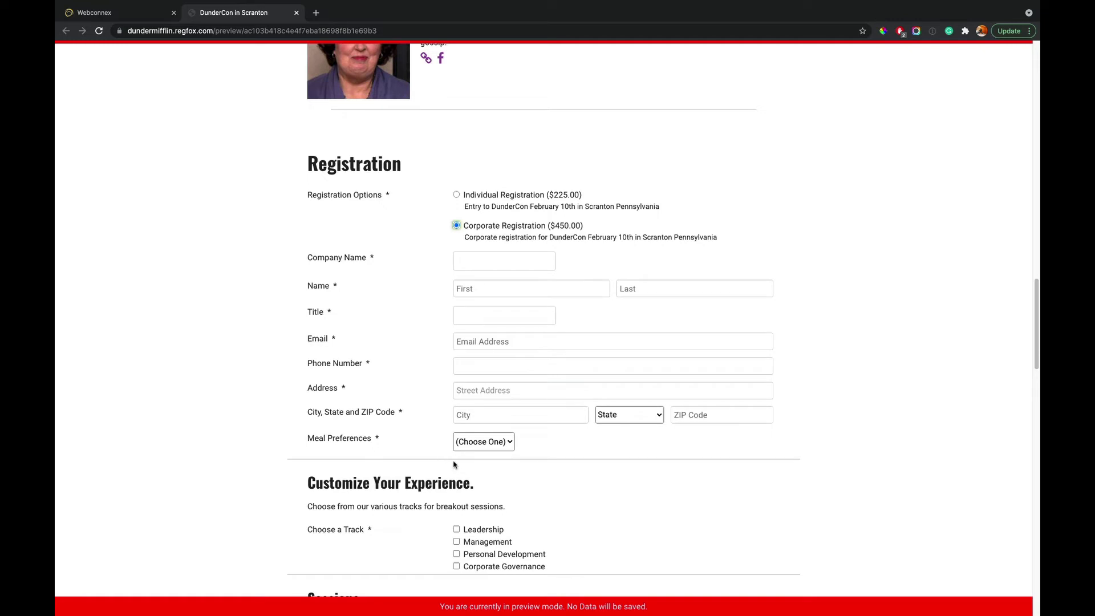
click(478, 442)
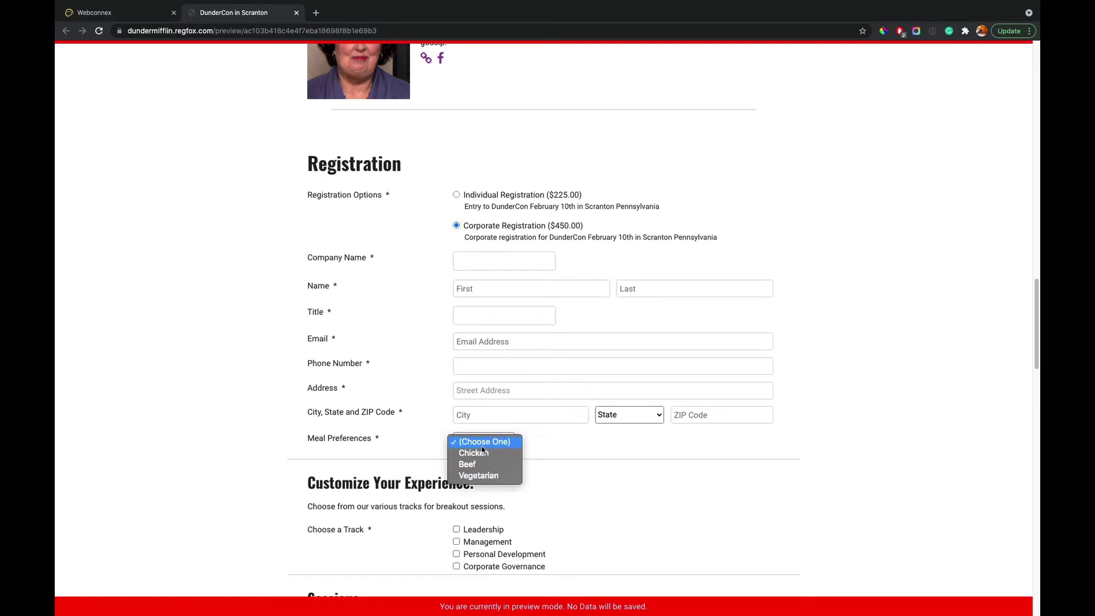
click(484, 454)
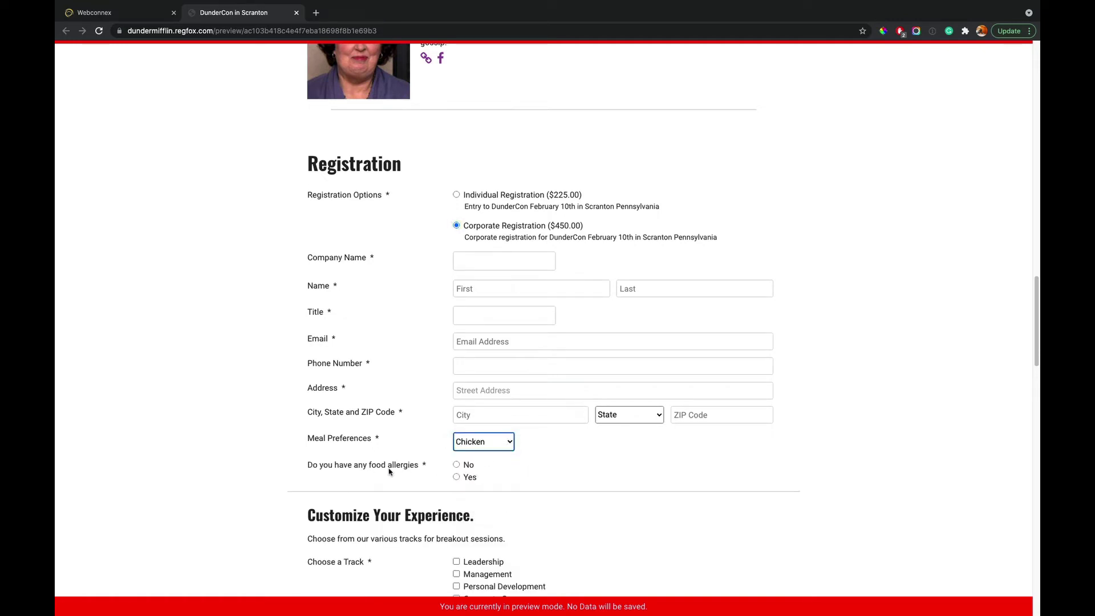
click(457, 465)
click(466, 480)
click(466, 498)
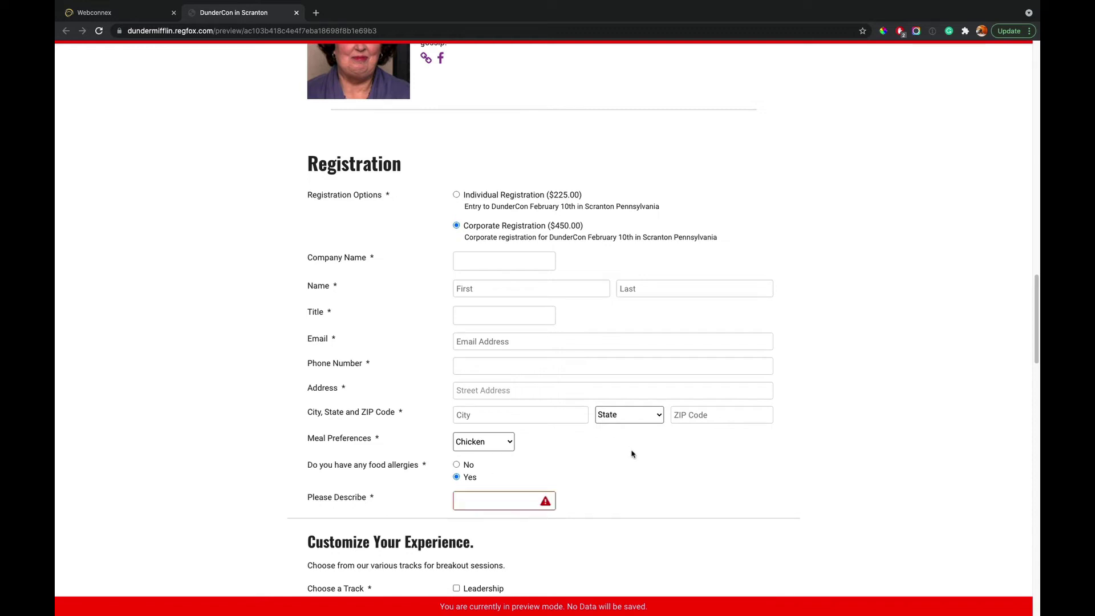
- Scroll down to review the Choose a Track question and the four breakout sessions
scroll(629, 453, down, 5)
scroll(629, 453, down, 3)
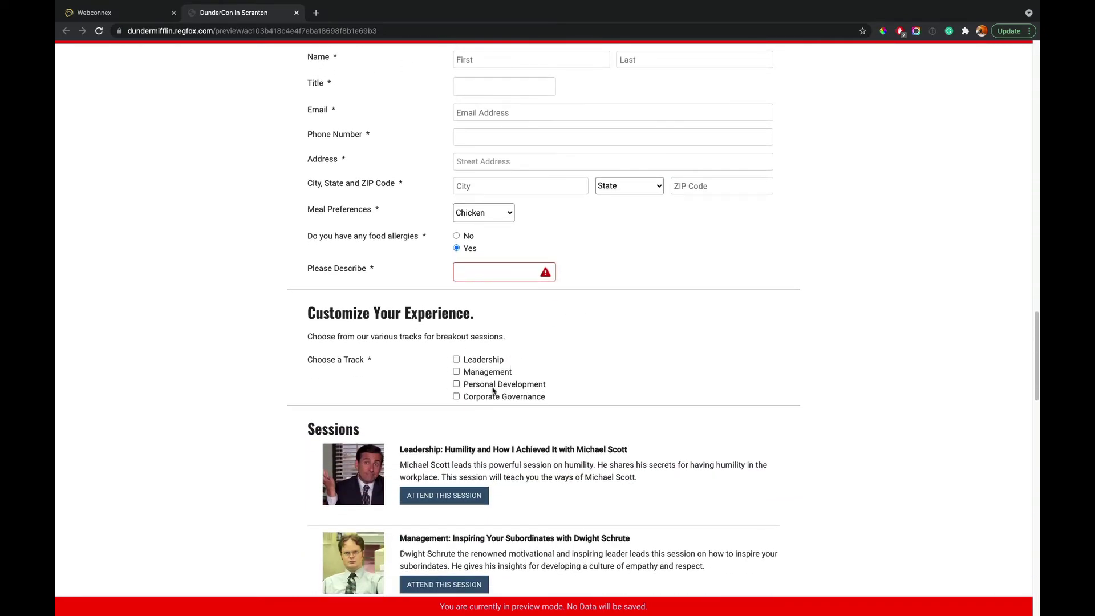
scroll(456, 377, down, 5)
scroll(448, 373, down, 4)
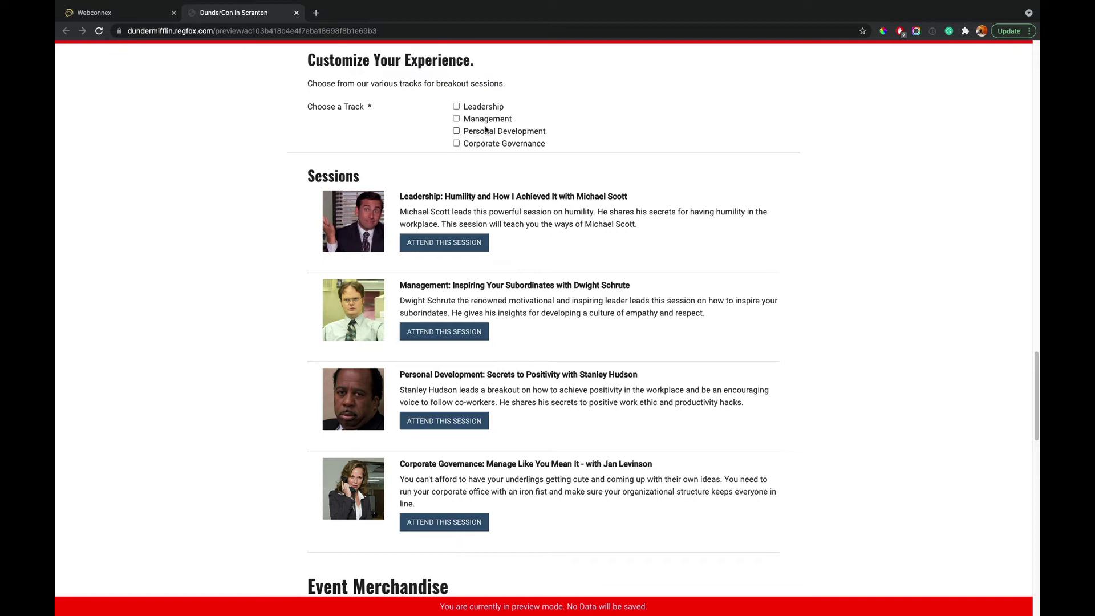
- Back on Actions, start a new rule triggered when the Leadership track is selected
click(296, 12)
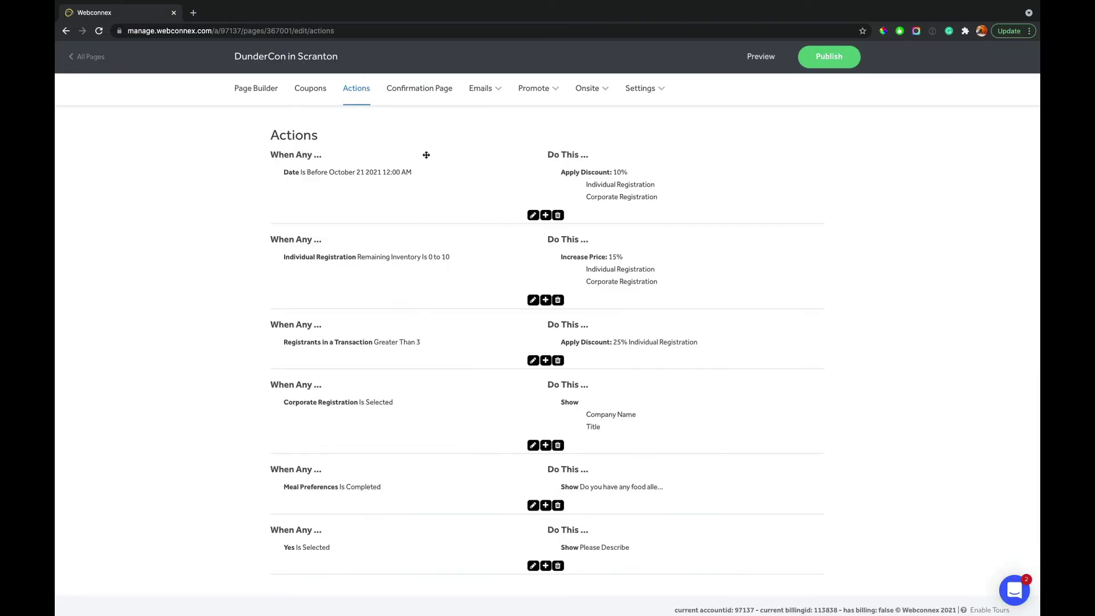
click(545, 565)
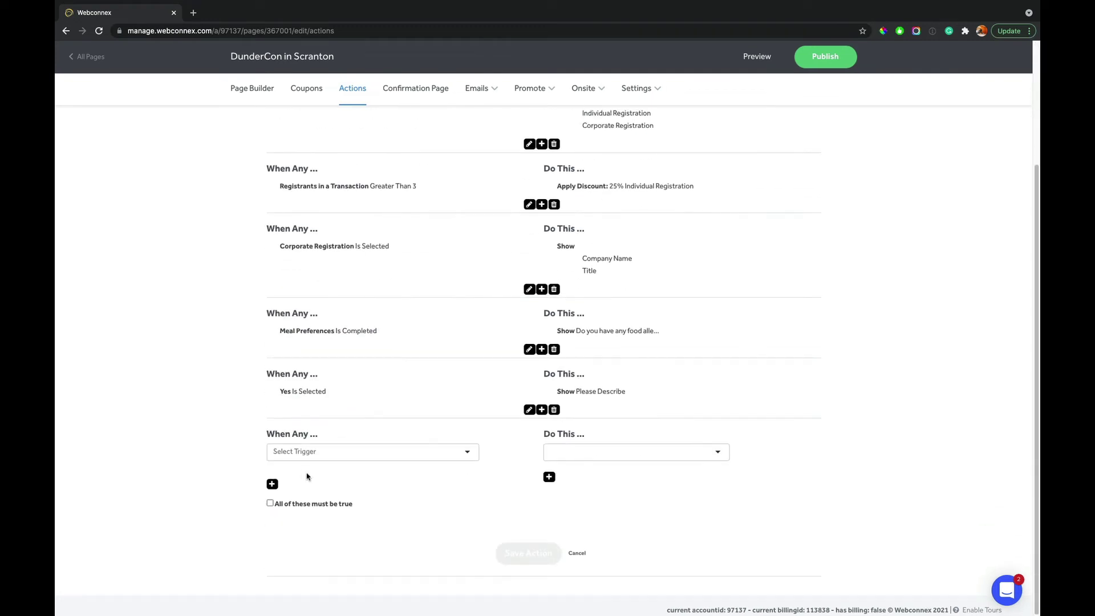
click(301, 459)
scroll(320, 475, down, 10)
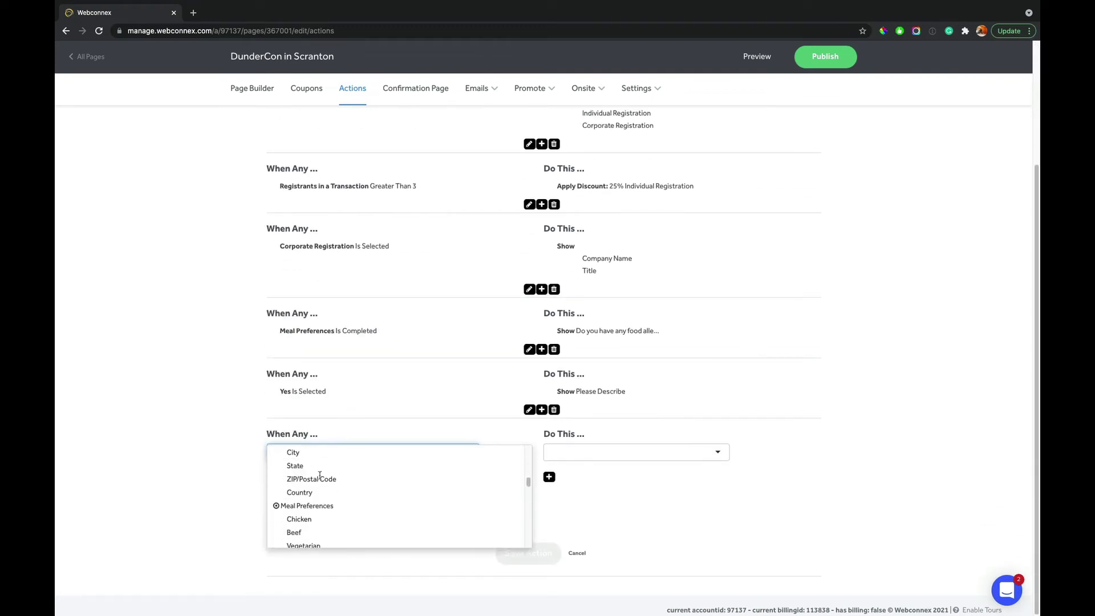
scroll(317, 470, up, 1)
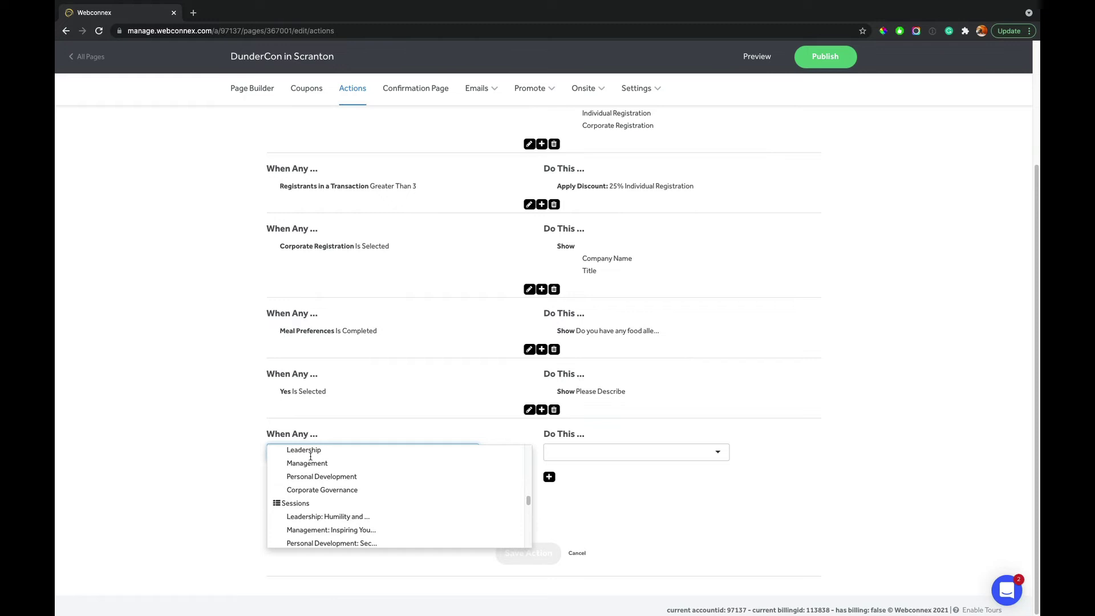
click(310, 451)
click(302, 478)
click(297, 483)
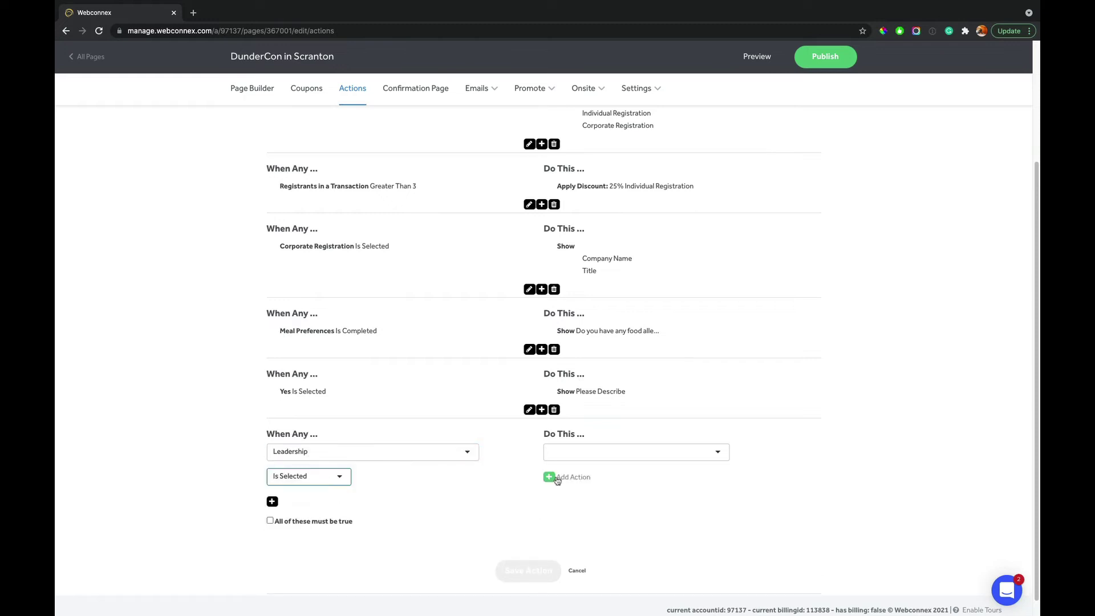
- Have it show the Leadership session, save it, and add the matching Management-track rule
click(562, 460)
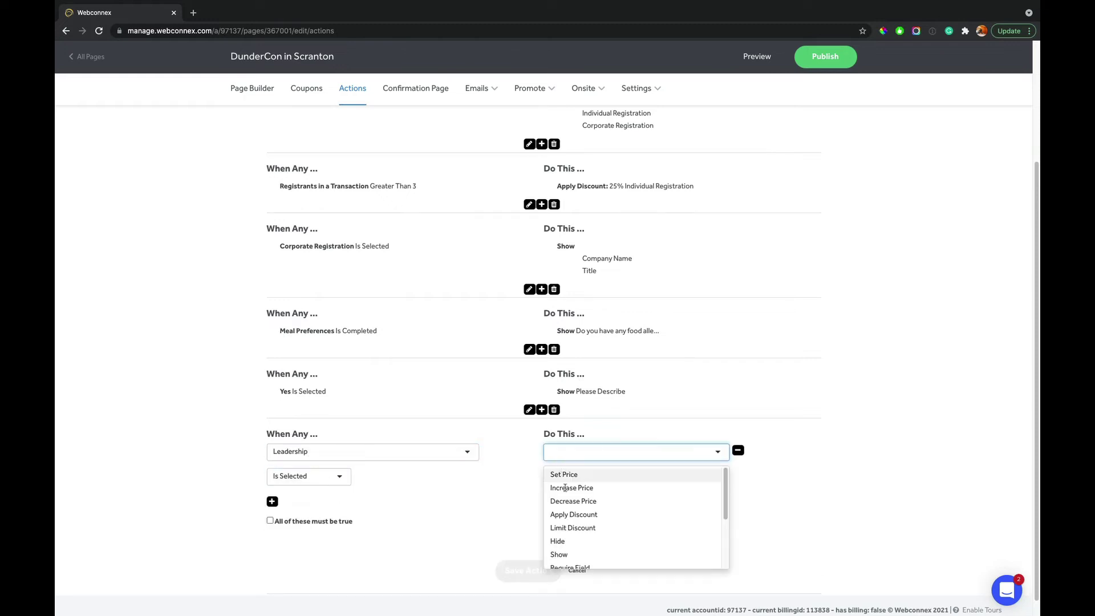
click(559, 554)
click(576, 485)
text(lead)
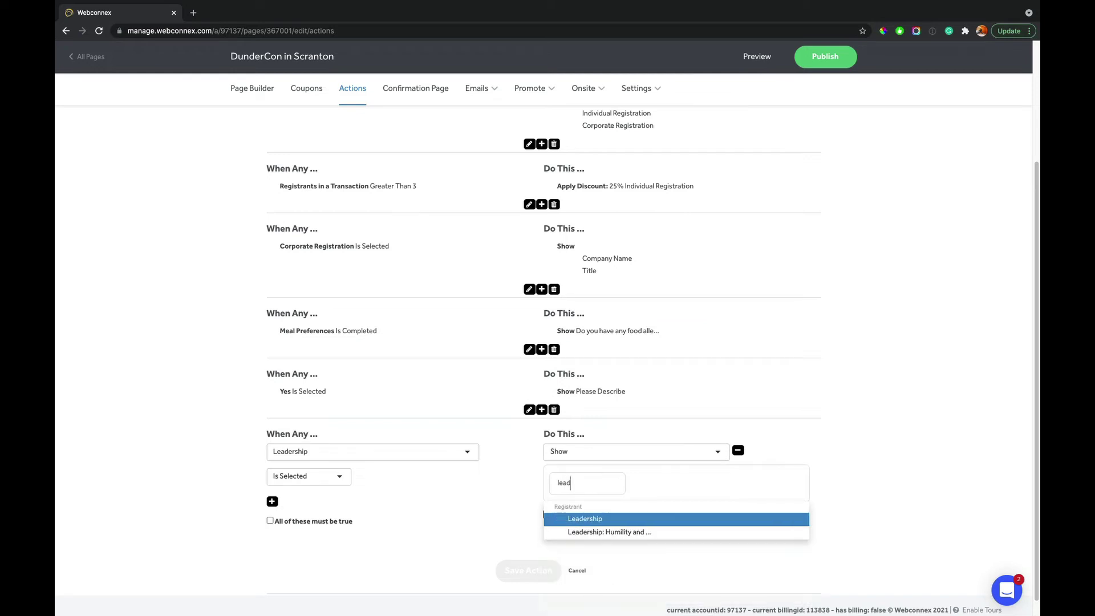
click(590, 532)
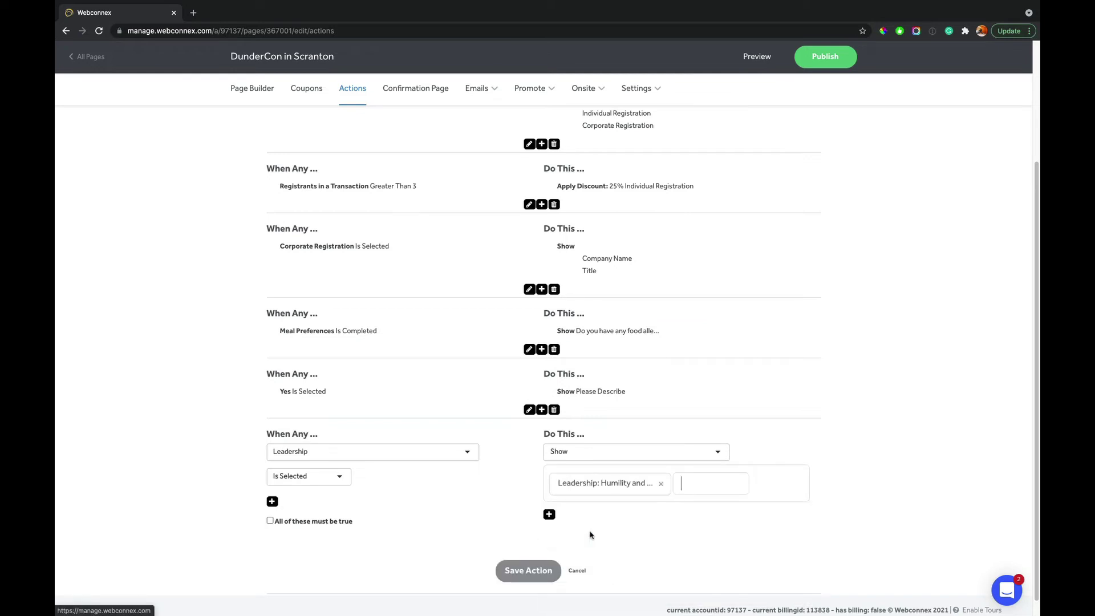
click(549, 571)
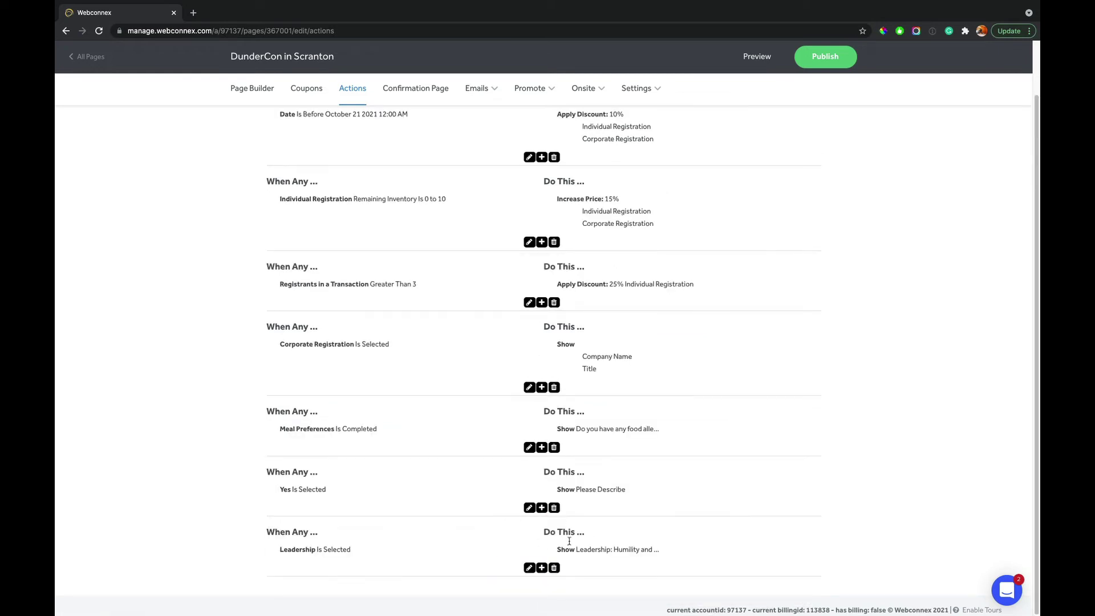
click(542, 567)
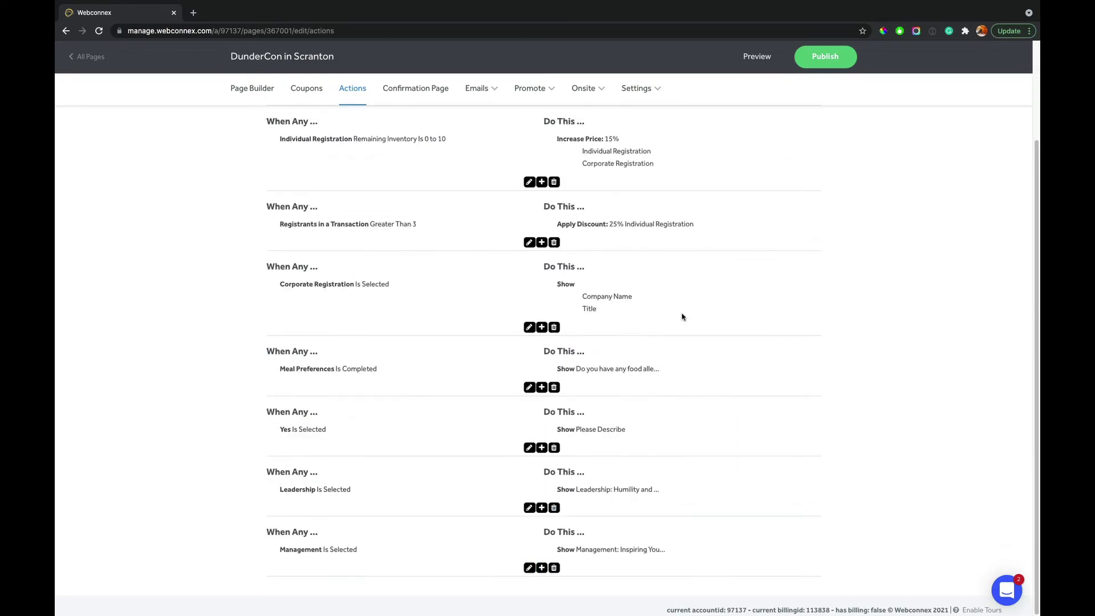
click(767, 58)
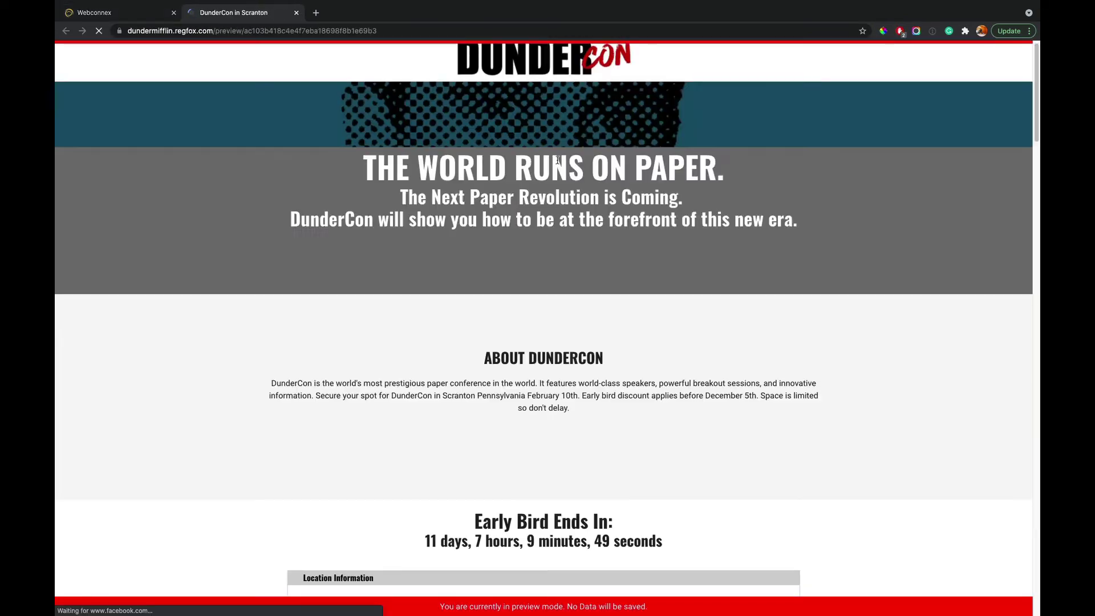
- In the preview, tick and untick Leadership, then Management, watching each track's session appear
scroll(557, 160, down, 5)
scroll(557, 160, down, 20)
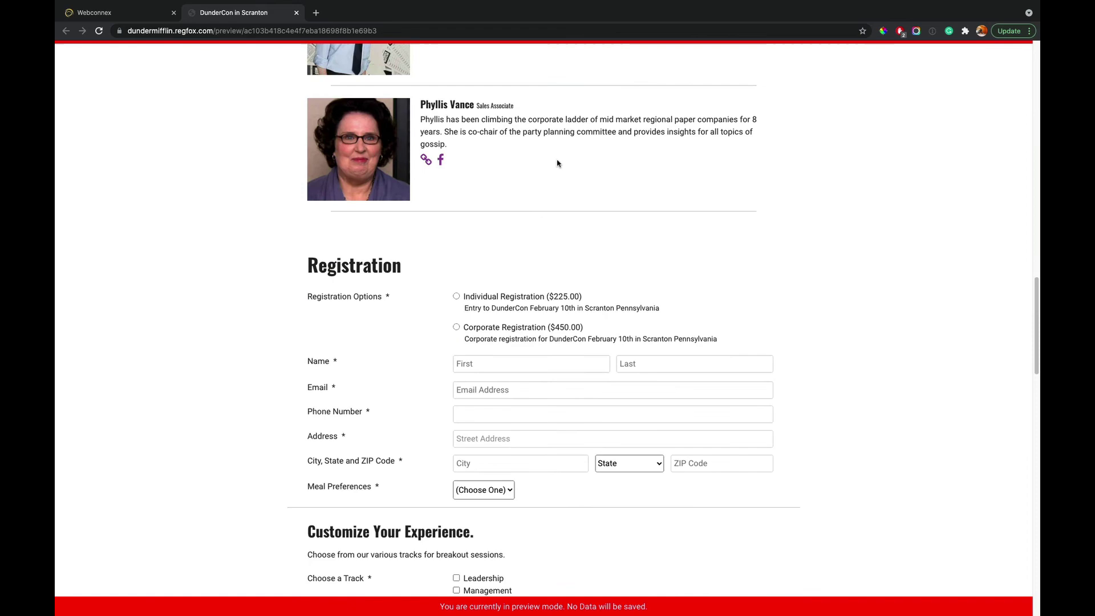
scroll(557, 182, down, 3)
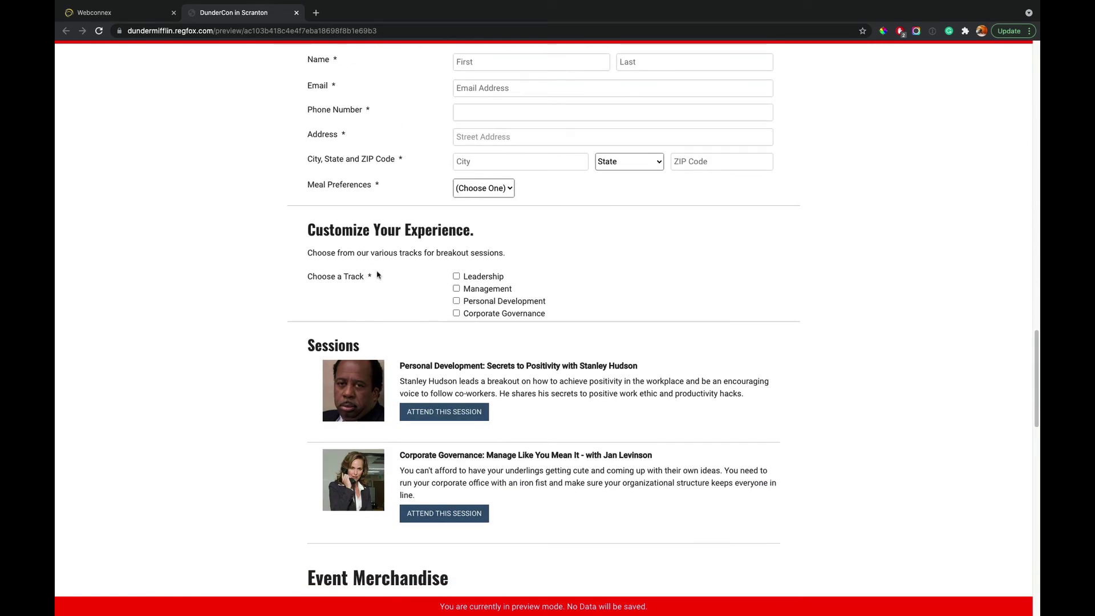
click(457, 277)
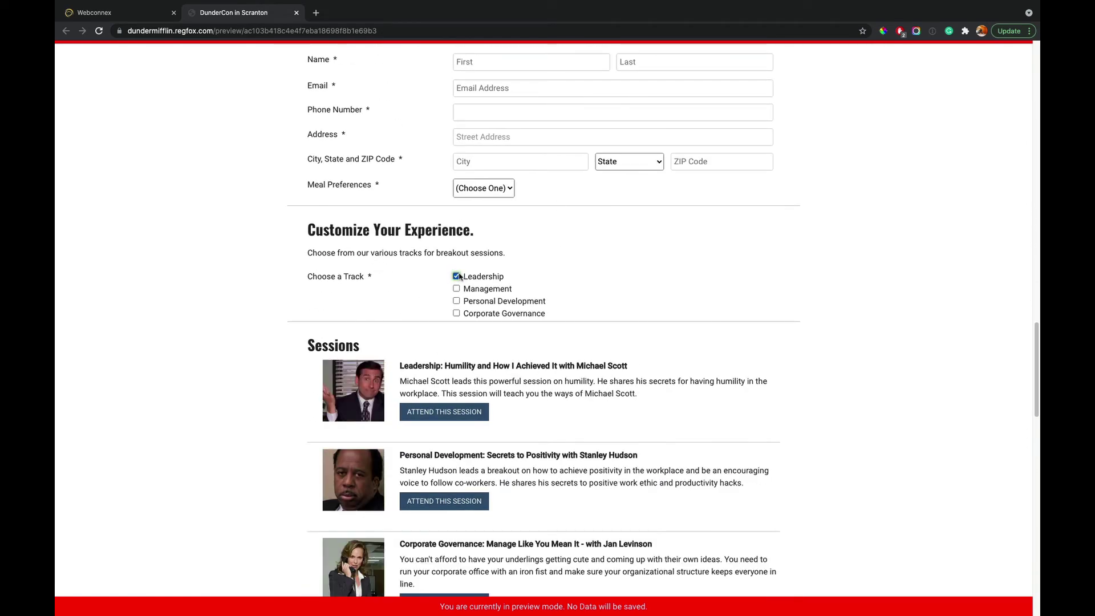
click(456, 276)
click(457, 288)
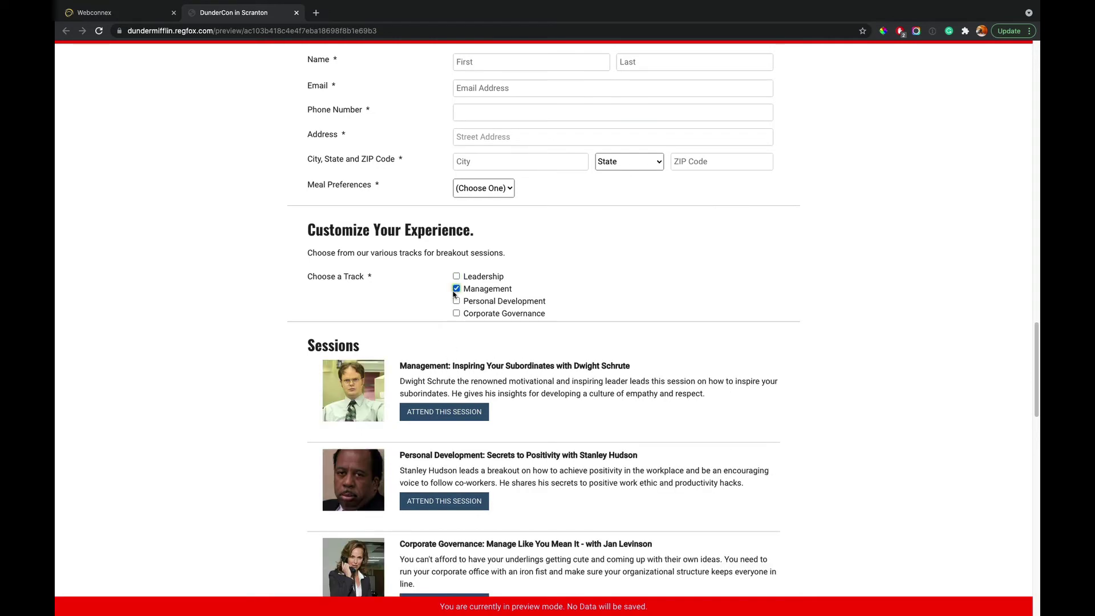
click(455, 289)
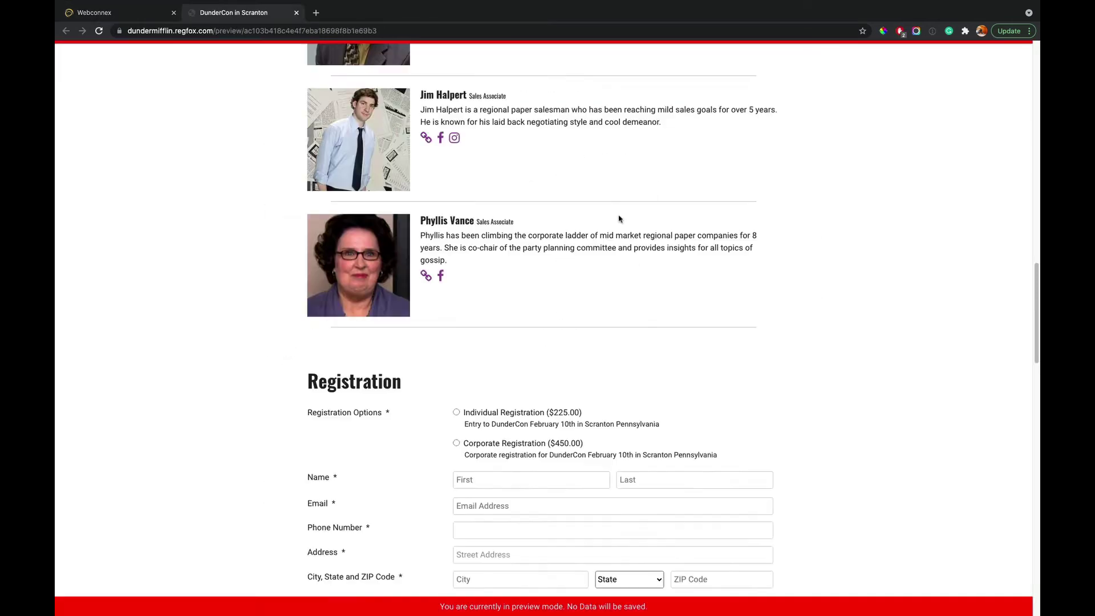
- Tick Leadership, Management, Personal Development and Corporate Governance to reveal every session
key(super+w)
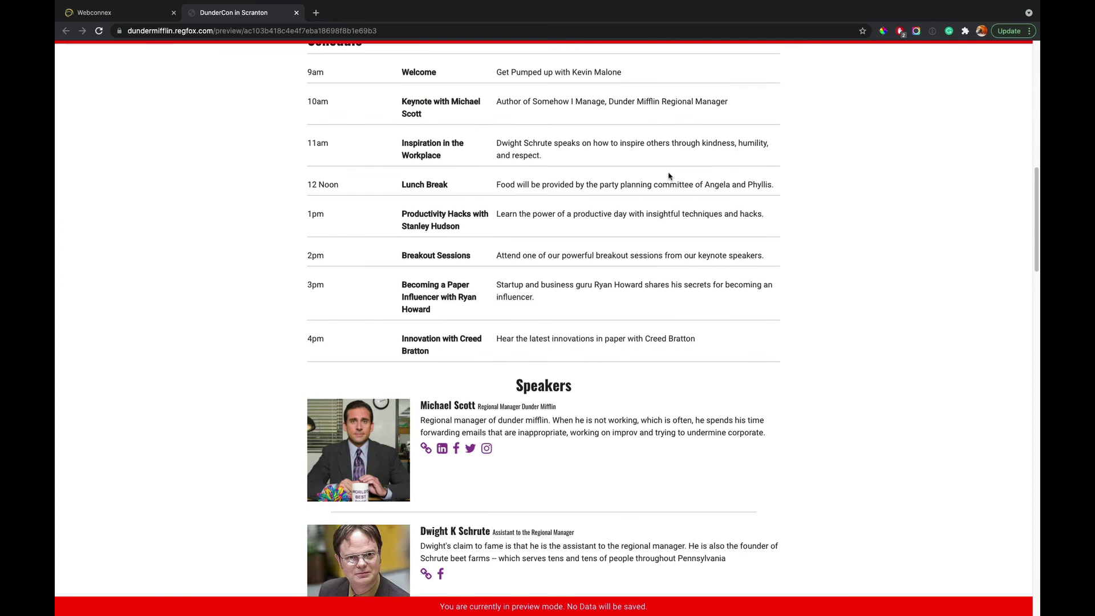
scroll(670, 177, down, 5)
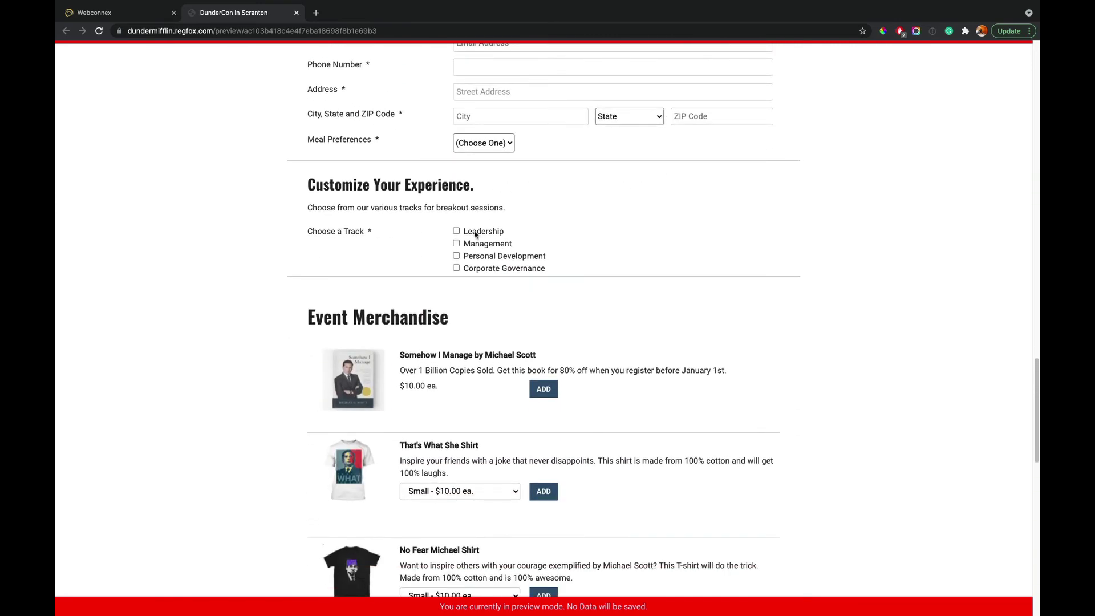
click(475, 233)
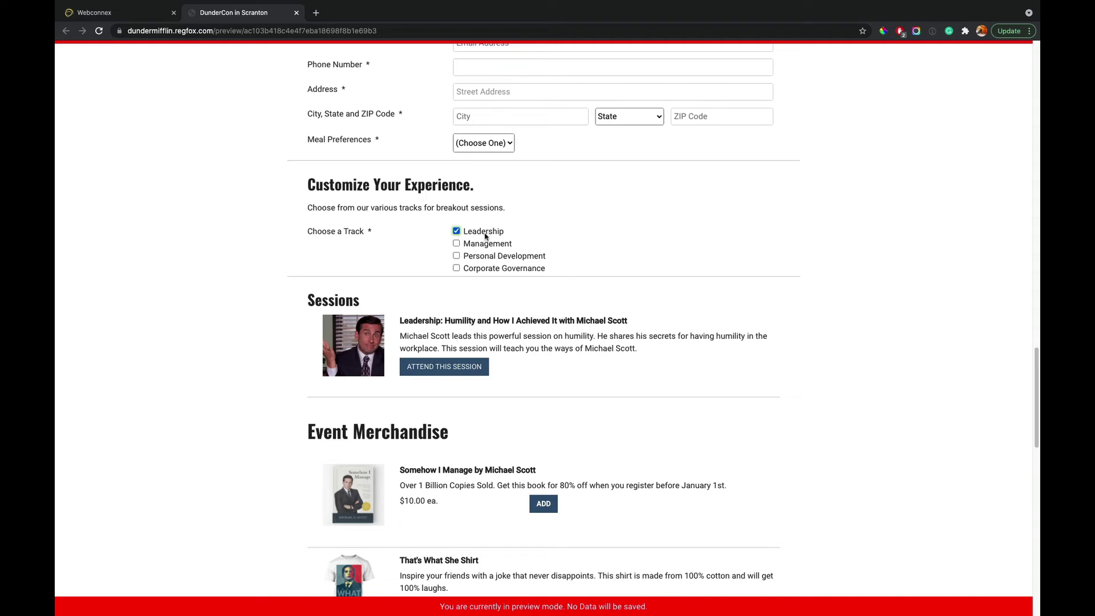
click(458, 245)
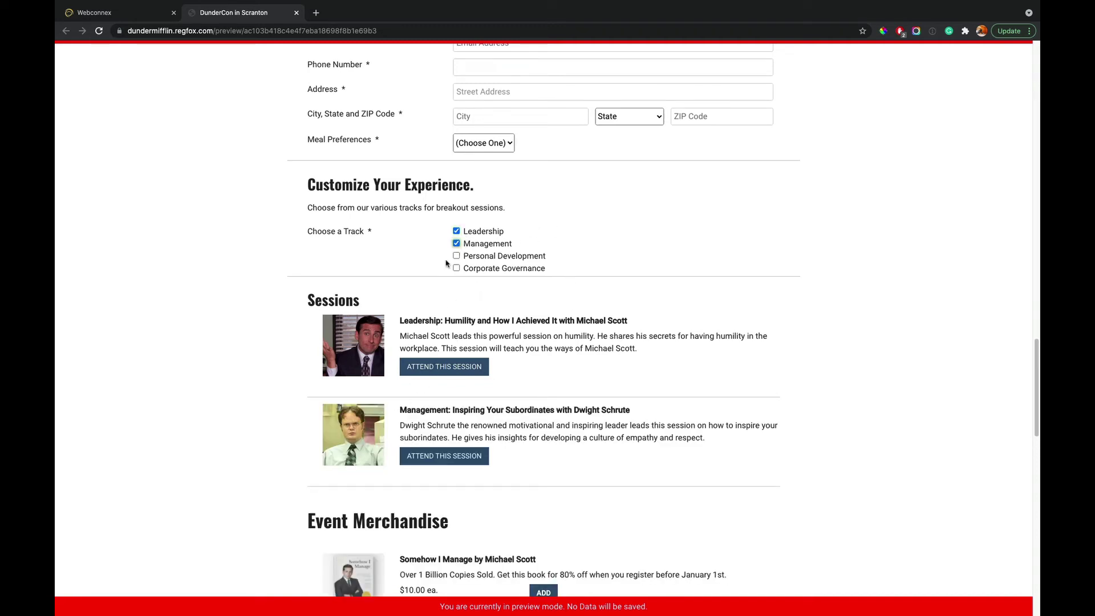
click(456, 255)
click(456, 268)
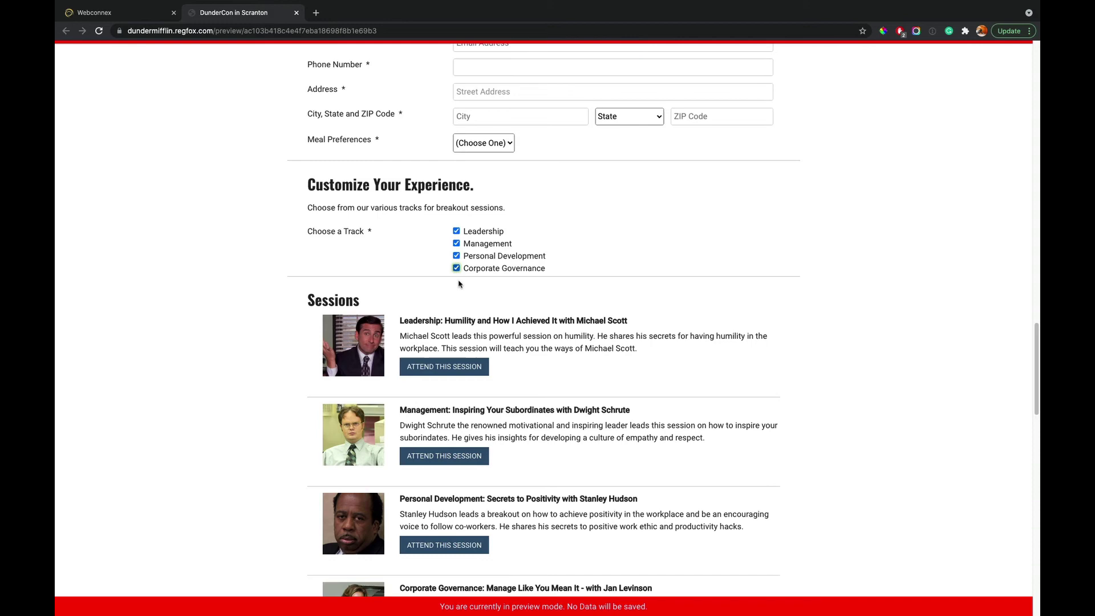
- Untick all four tracks so every session disappears
scroll(491, 321, down, 3)
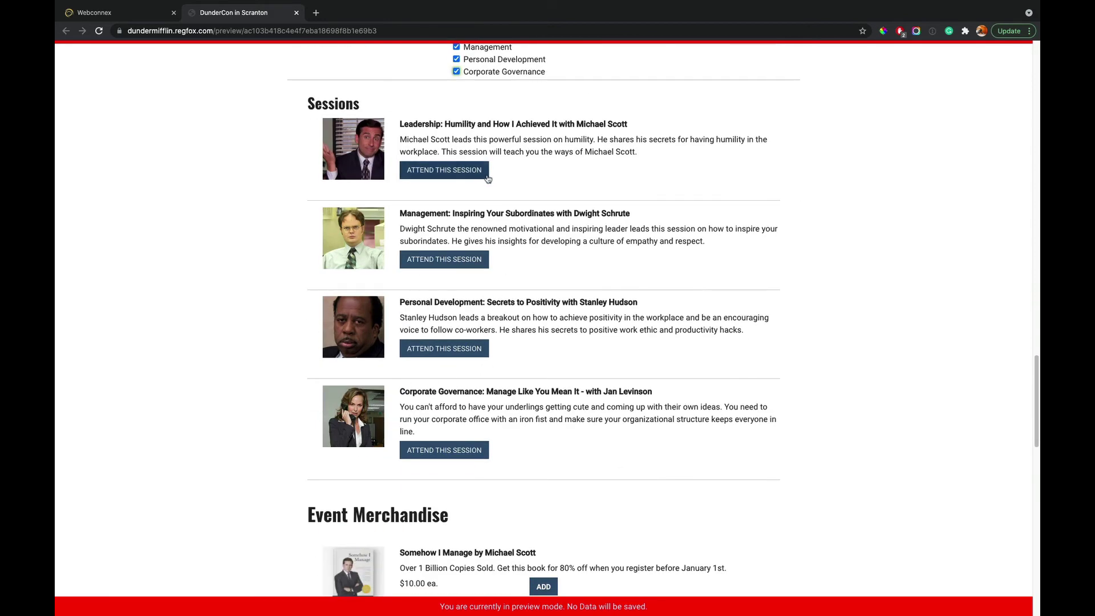
scroll(485, 171, up, 1)
click(499, 93)
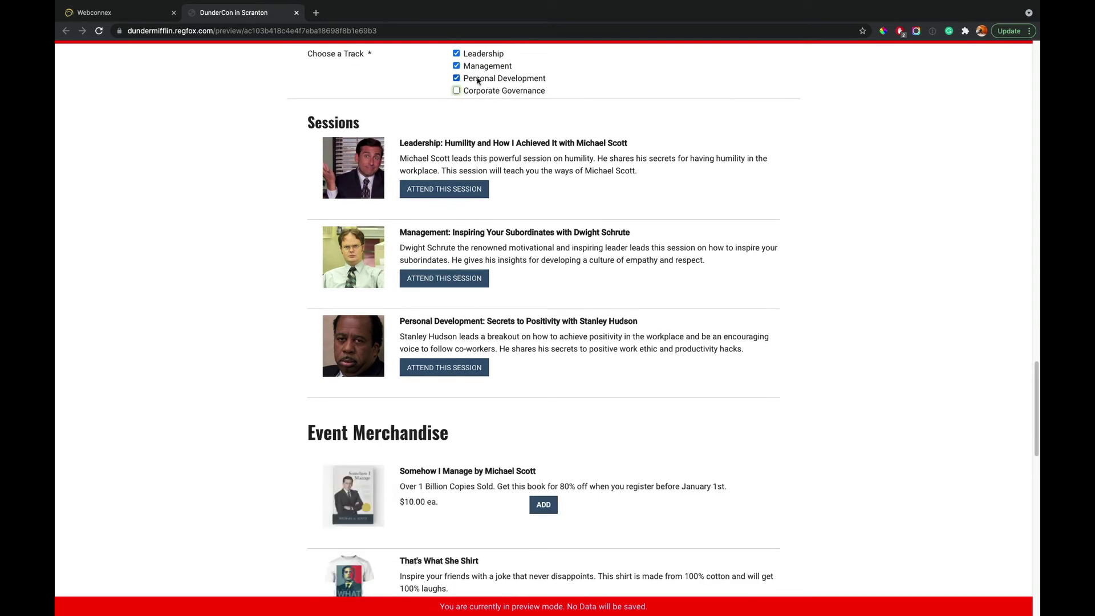
click(478, 79)
click(475, 67)
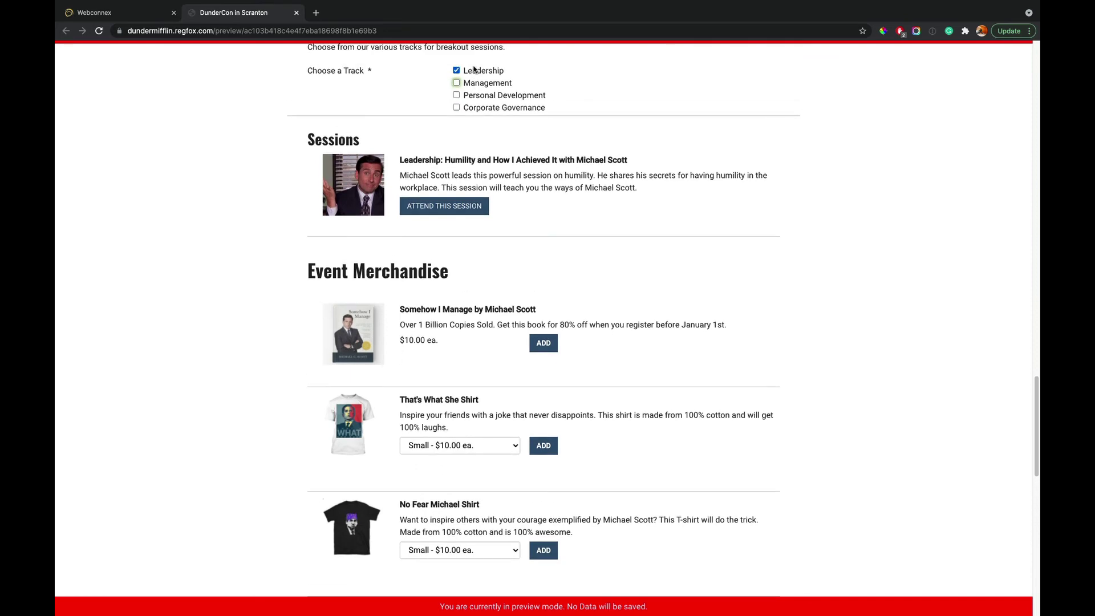
click(474, 69)
- Tick only Corporate Governance to confirm it reveals just its own session
scroll(523, 152, up, 5)
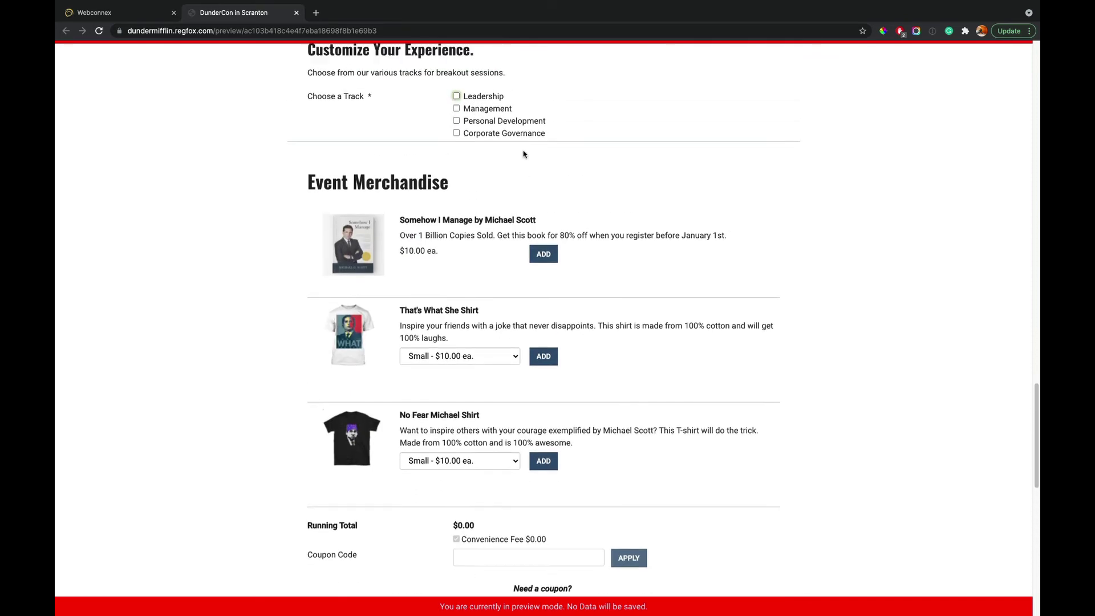
scroll(523, 151, up, 2)
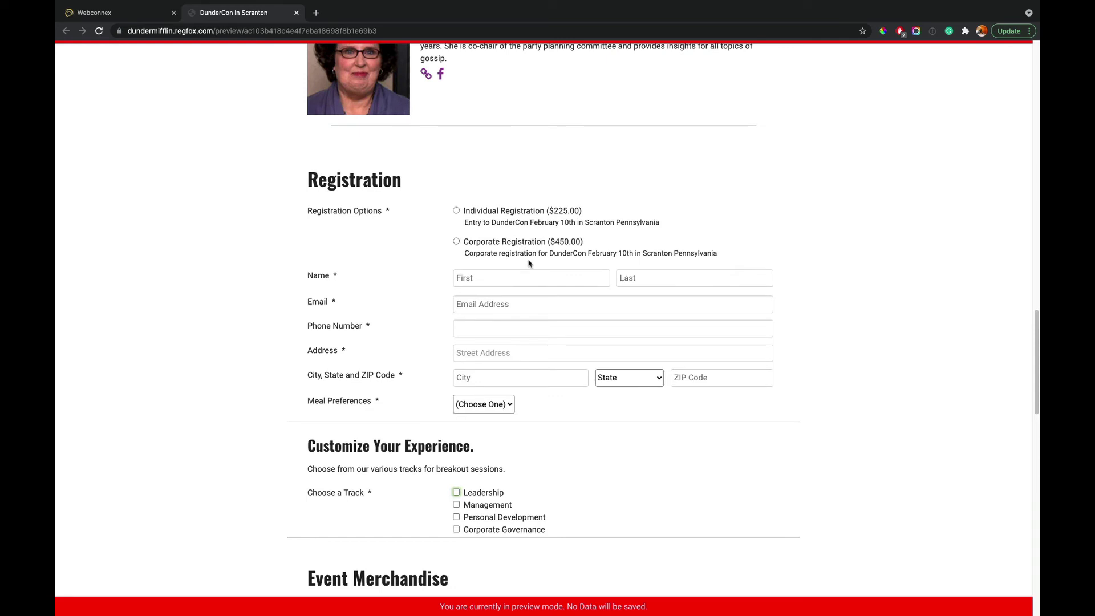
scroll(529, 263, down, 1)
click(487, 481)
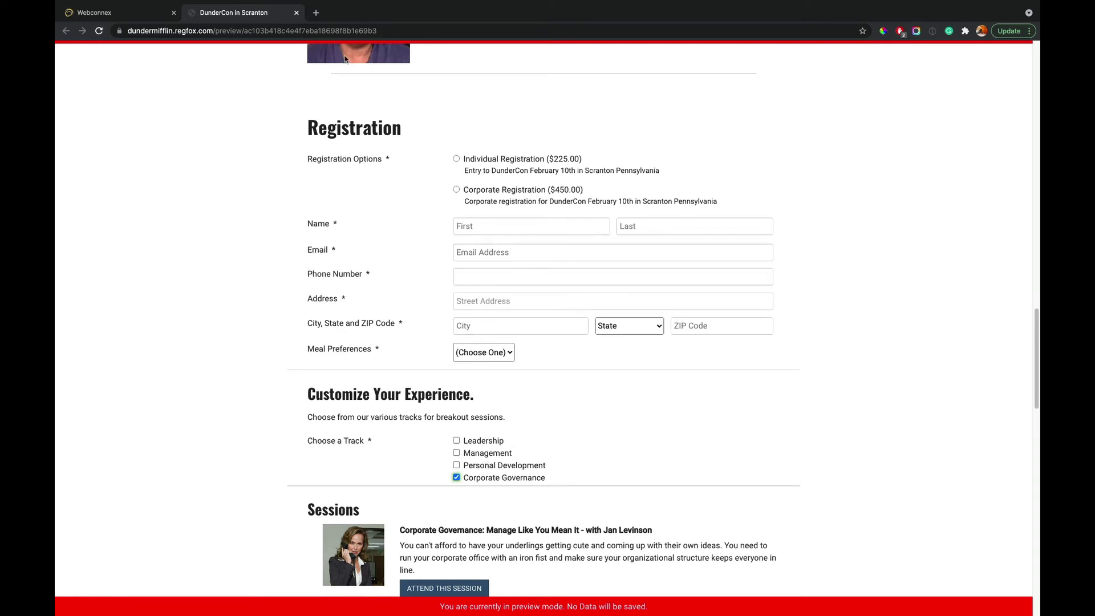
- Start a new rule triggered when Corporate Registration is selected
click(296, 12)
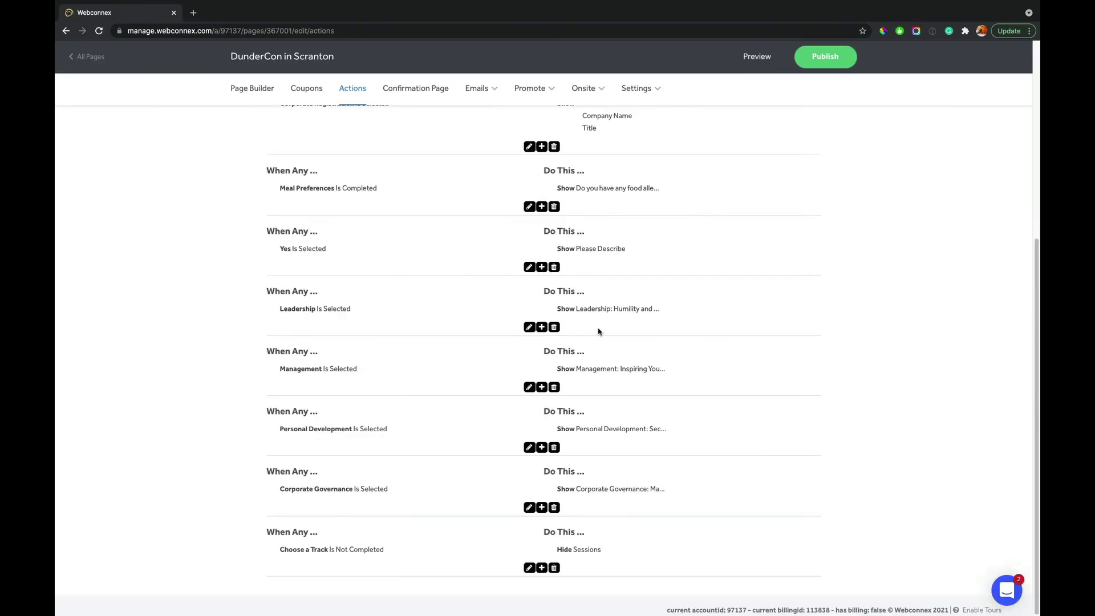
click(541, 567)
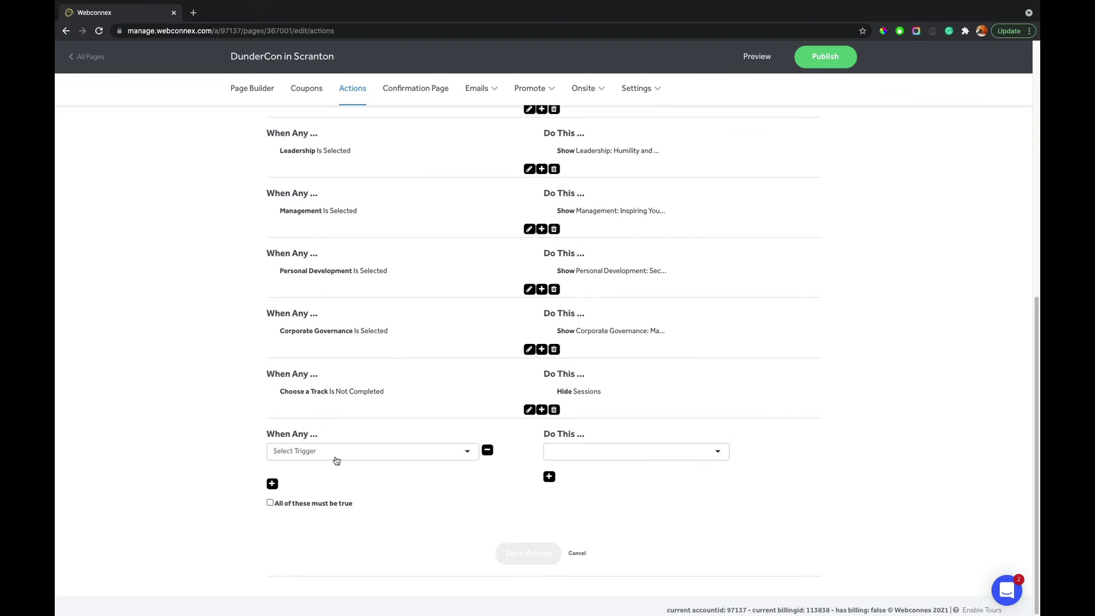
click(336, 460)
scroll(335, 484, down, 2)
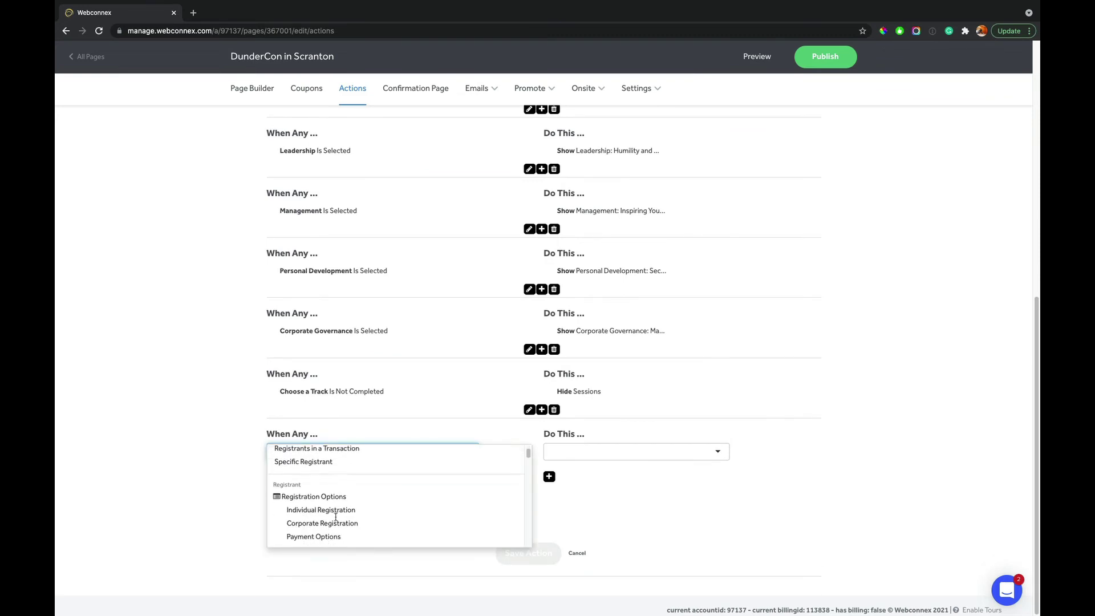
click(335, 522)
click(296, 478)
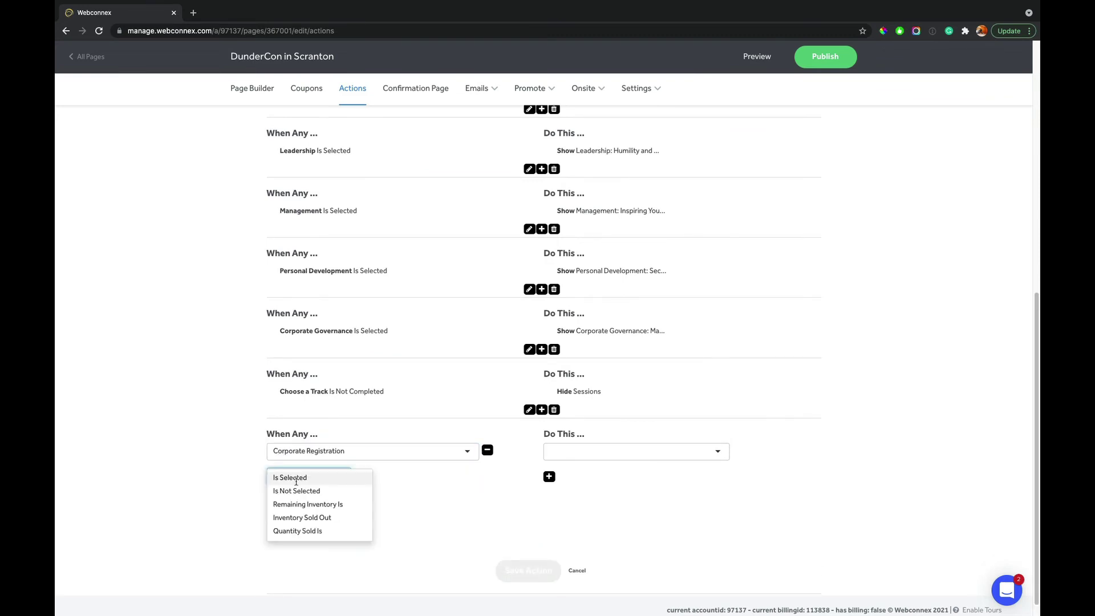
click(296, 479)
- Make it select and lock the Corporate Governance track, save it, and preview the page
click(570, 453)
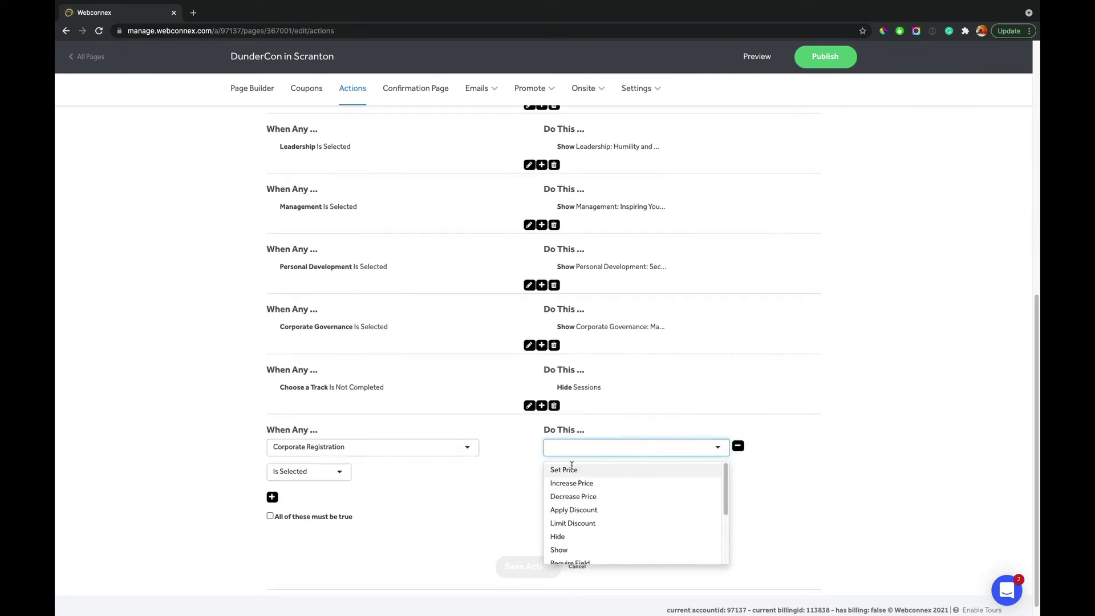
scroll(570, 473, down, 3)
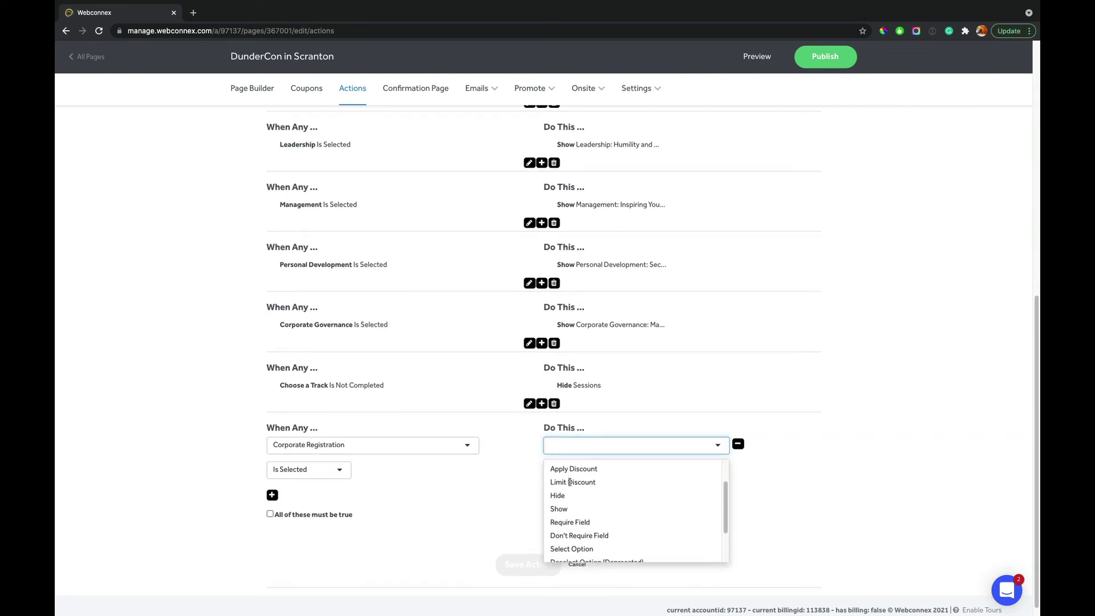
scroll(569, 482, down, 1)
click(573, 533)
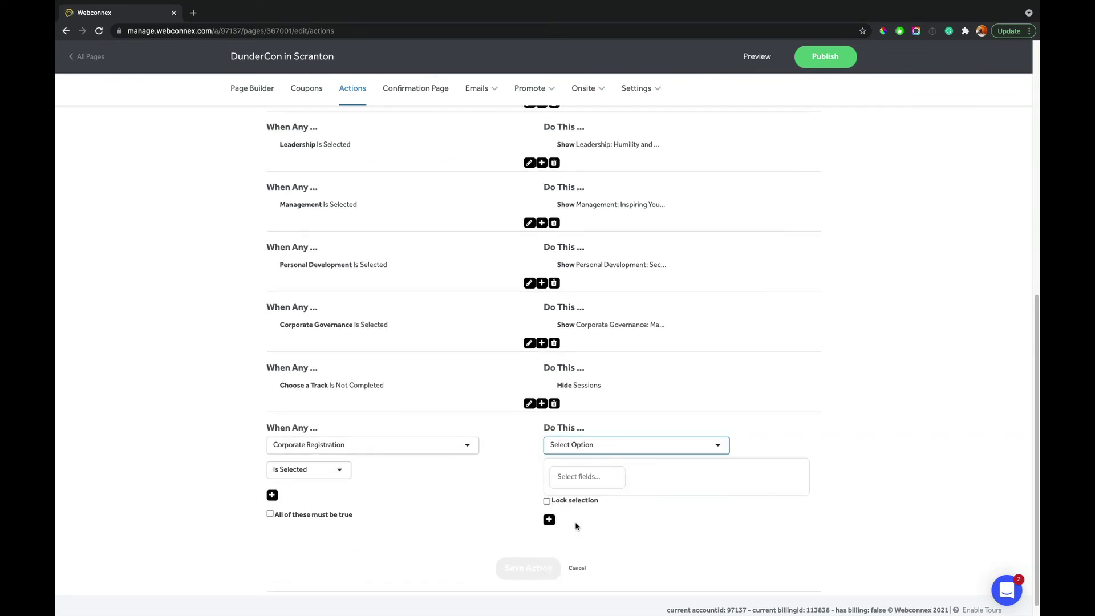
click(567, 475)
scroll(666, 510, down, 5)
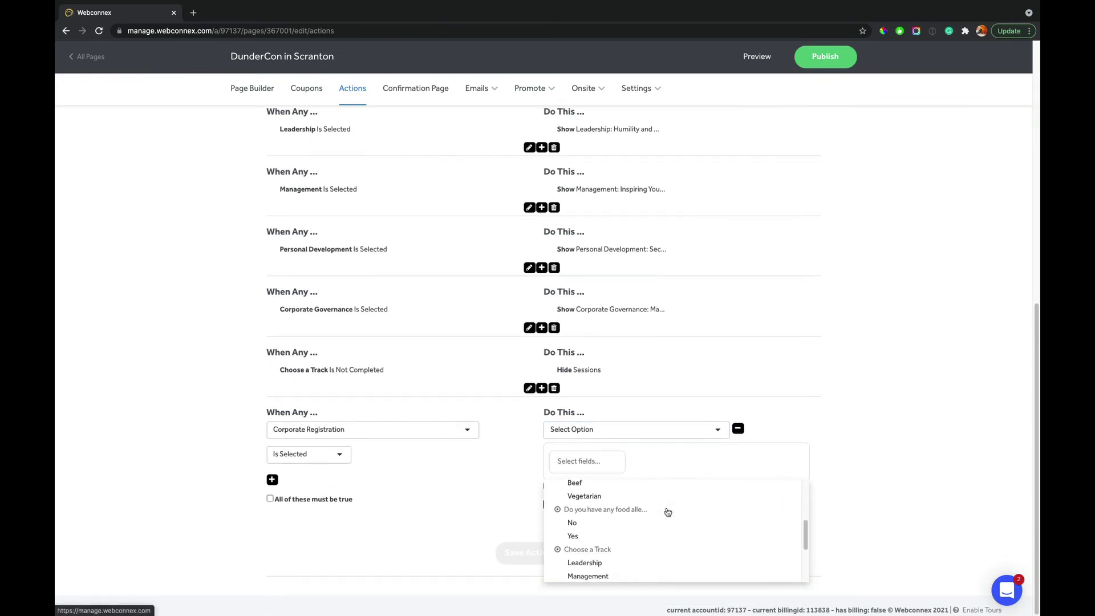
scroll(666, 510, down, 3)
click(627, 530)
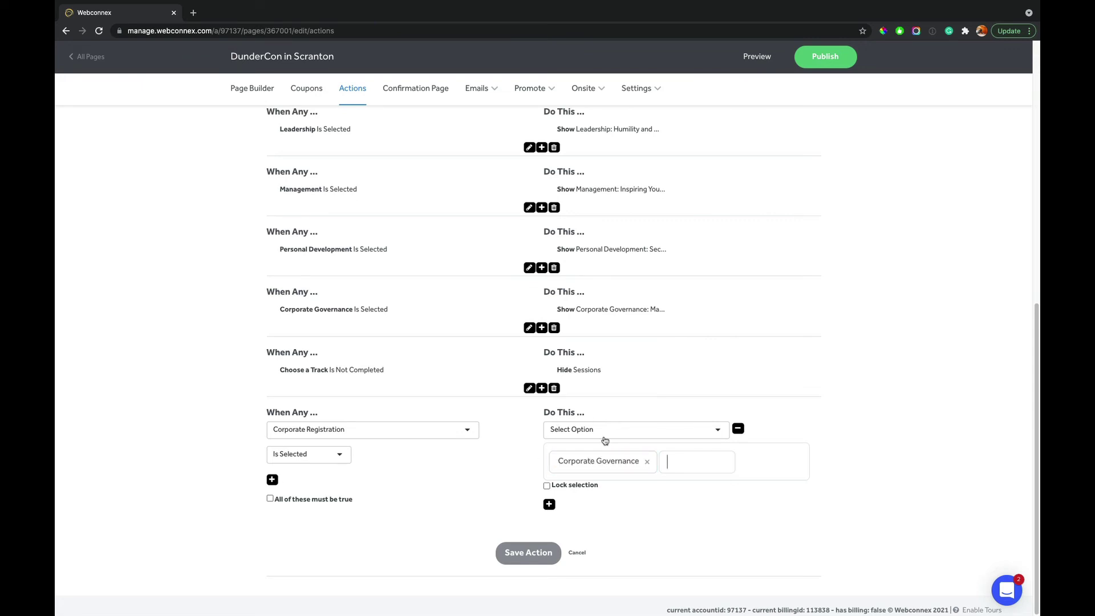
click(574, 488)
click(545, 549)
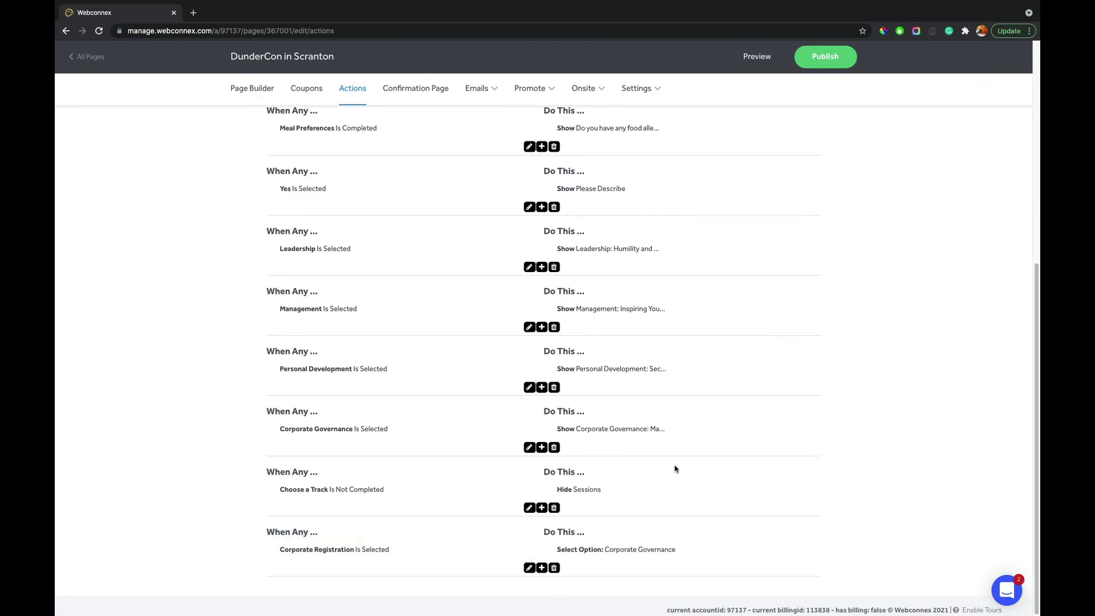
click(764, 61)
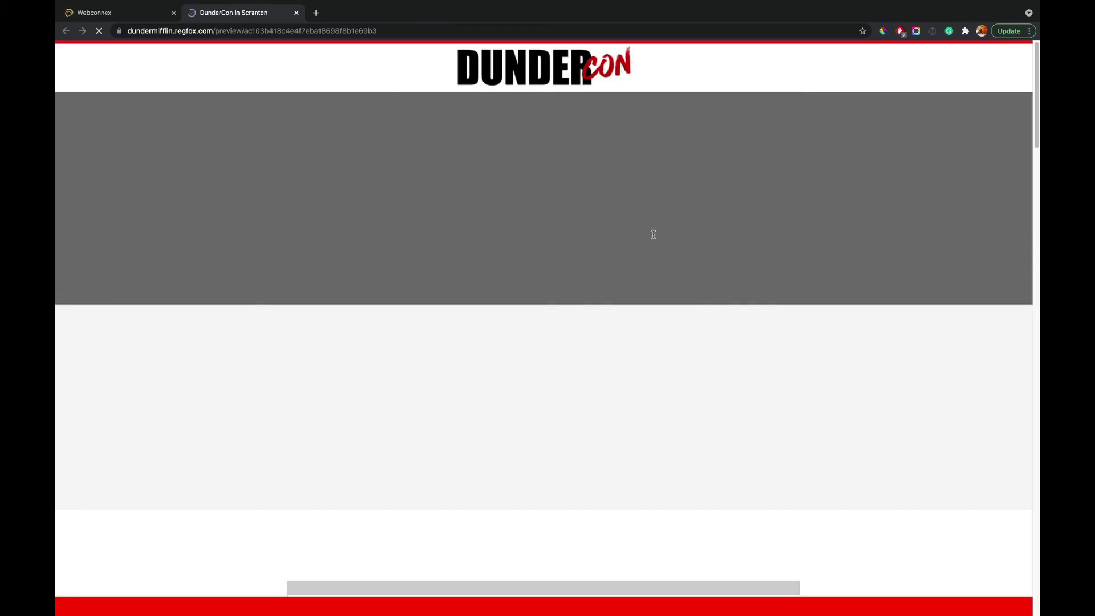
- Select Corporate Registration and confirm Corporate Governance stays locked while toggling Personal Development
scroll(655, 238, down, 20)
scroll(655, 237, down, 8)
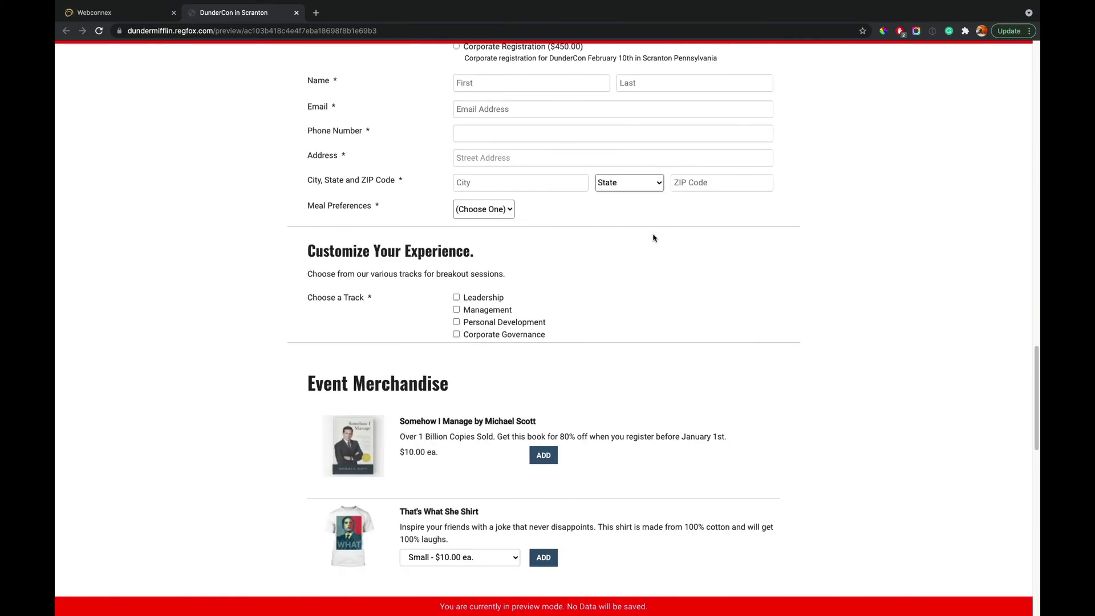
scroll(655, 237, up, 5)
click(456, 312)
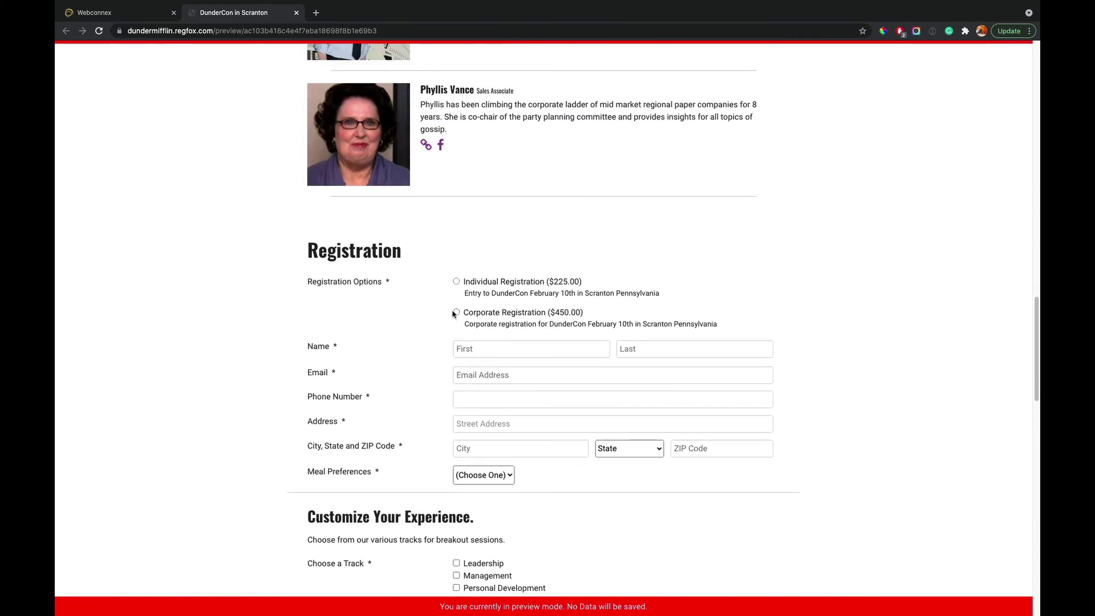
scroll(456, 312, down, 3)
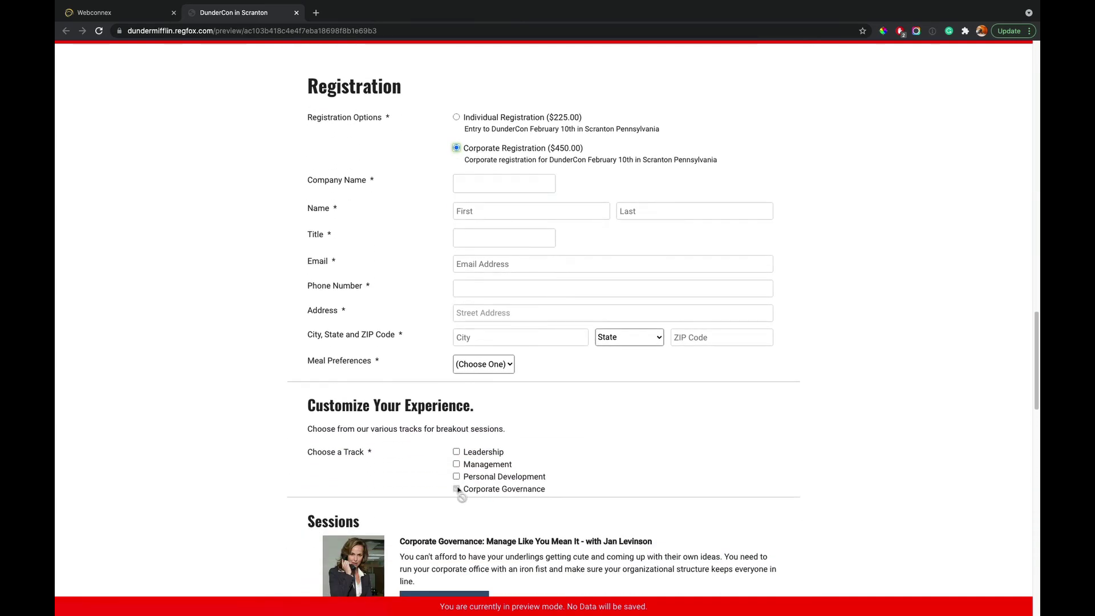
scroll(467, 492, down, 1)
click(466, 468)
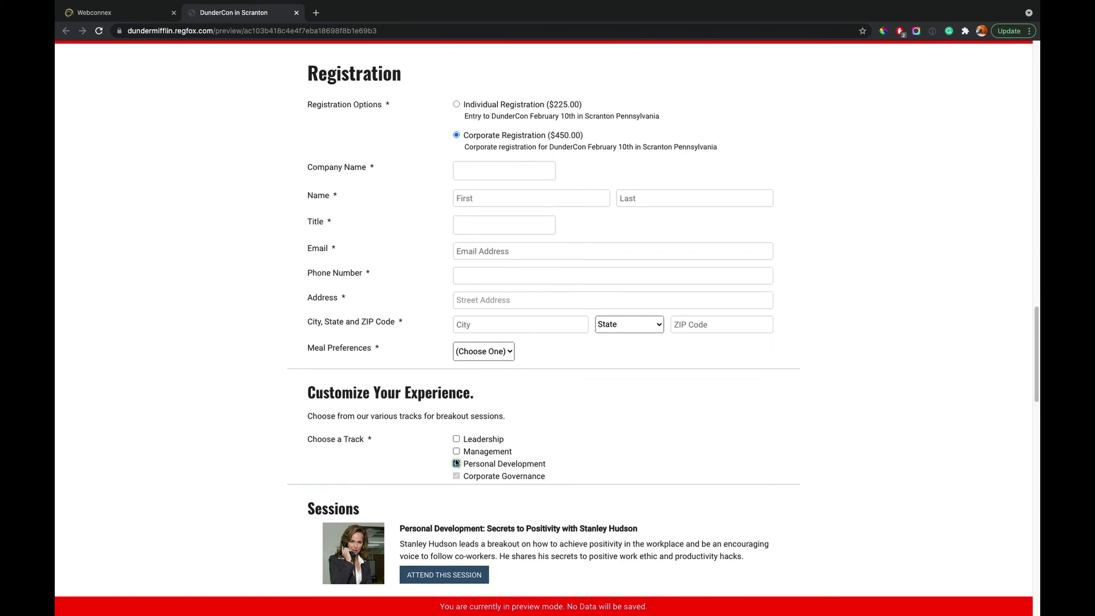
scroll(476, 468, down, 2)
scroll(482, 456, down, 2)
click(456, 304)
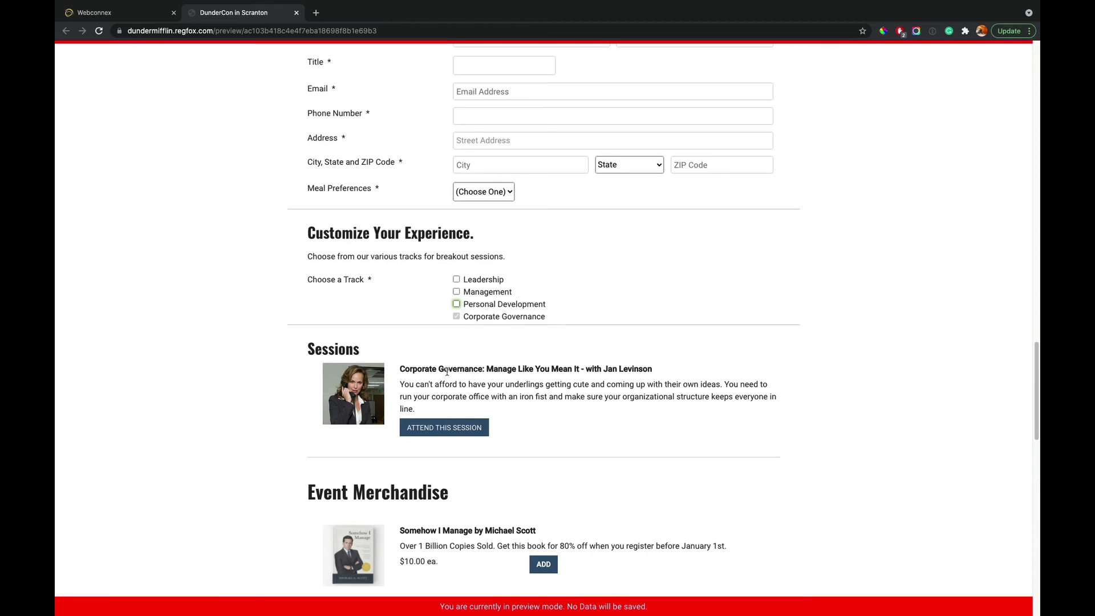
scroll(447, 372, up, 4)
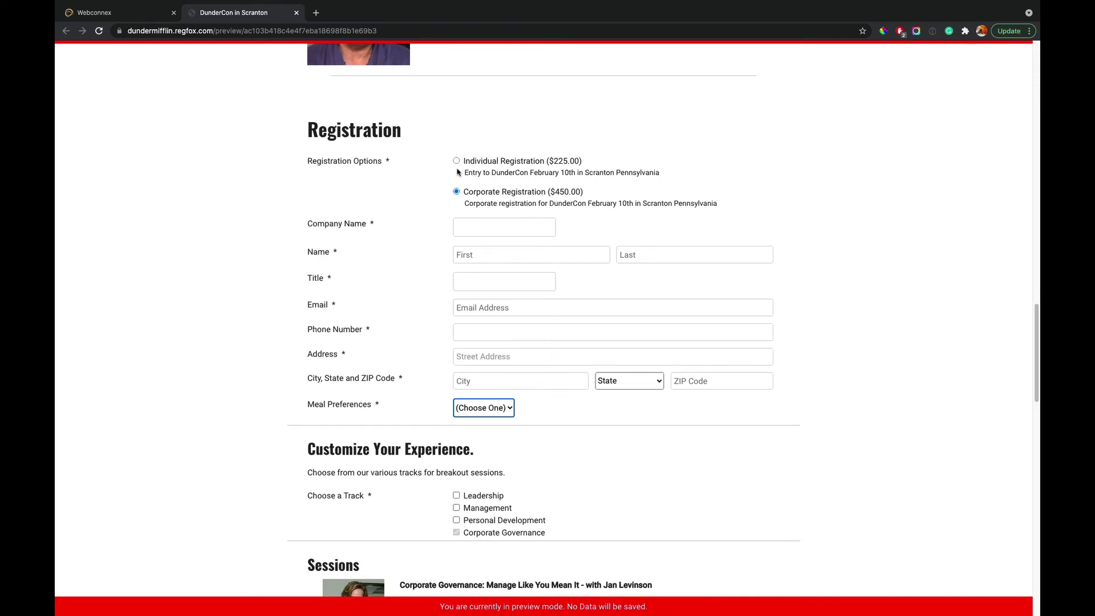
- Return to the builder and open the Registration Options field's settings
mouse_move(297, 1)
click(296, 36)
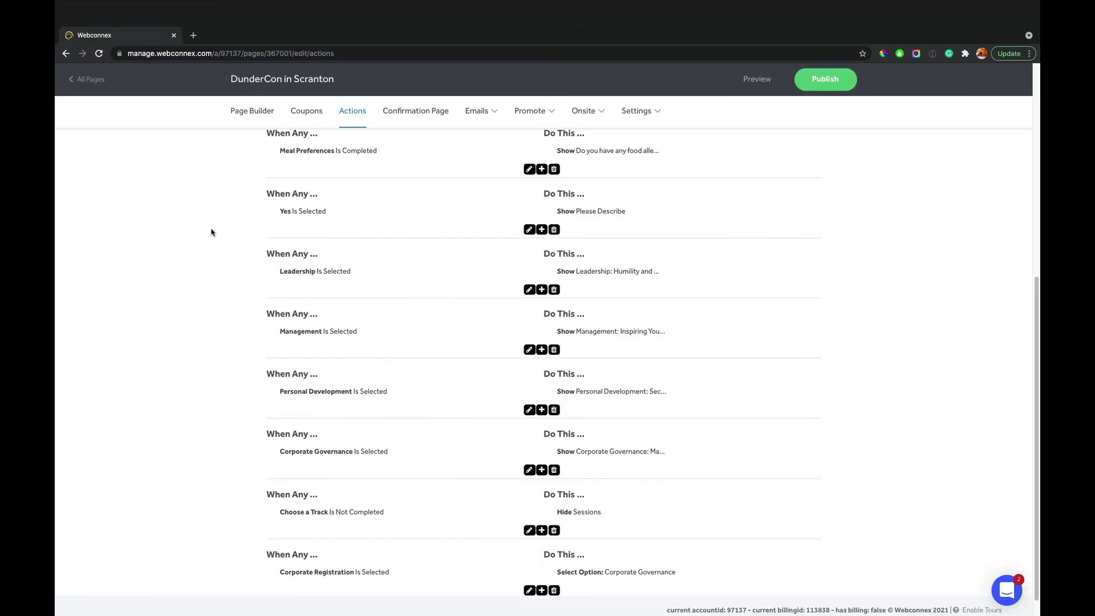
scroll(228, 188, up, 4)
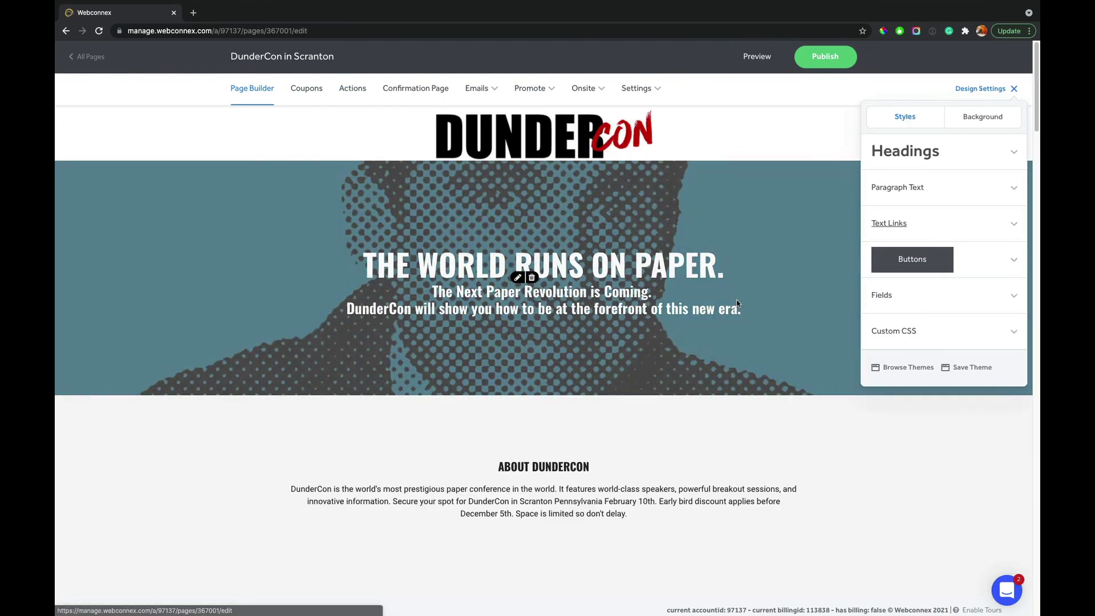
scroll(736, 299, down, 5)
scroll(735, 304, down, 8)
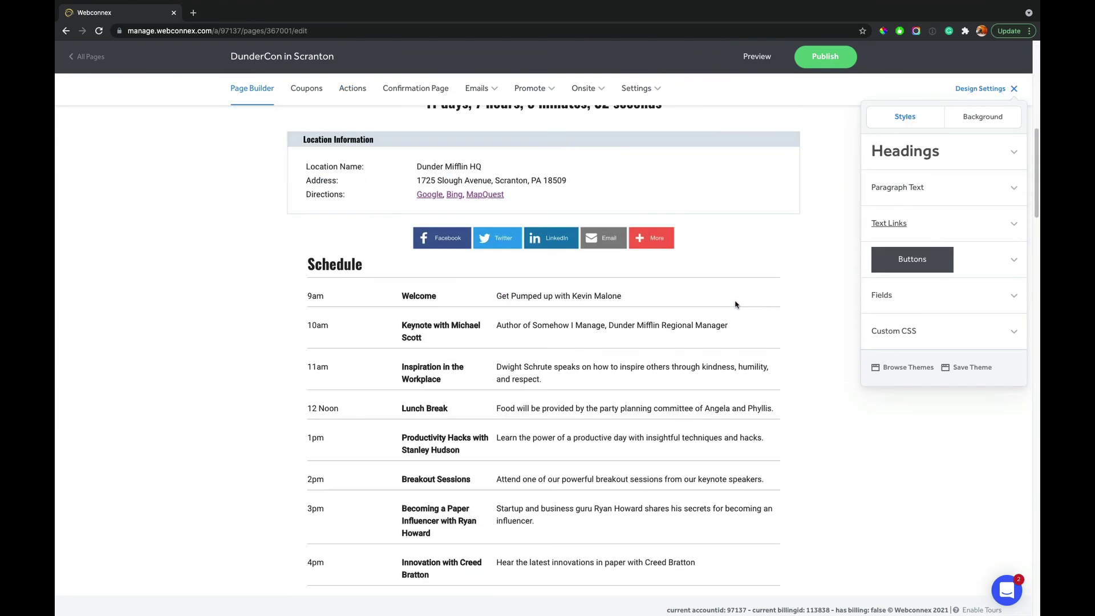
scroll(735, 304, down, 6)
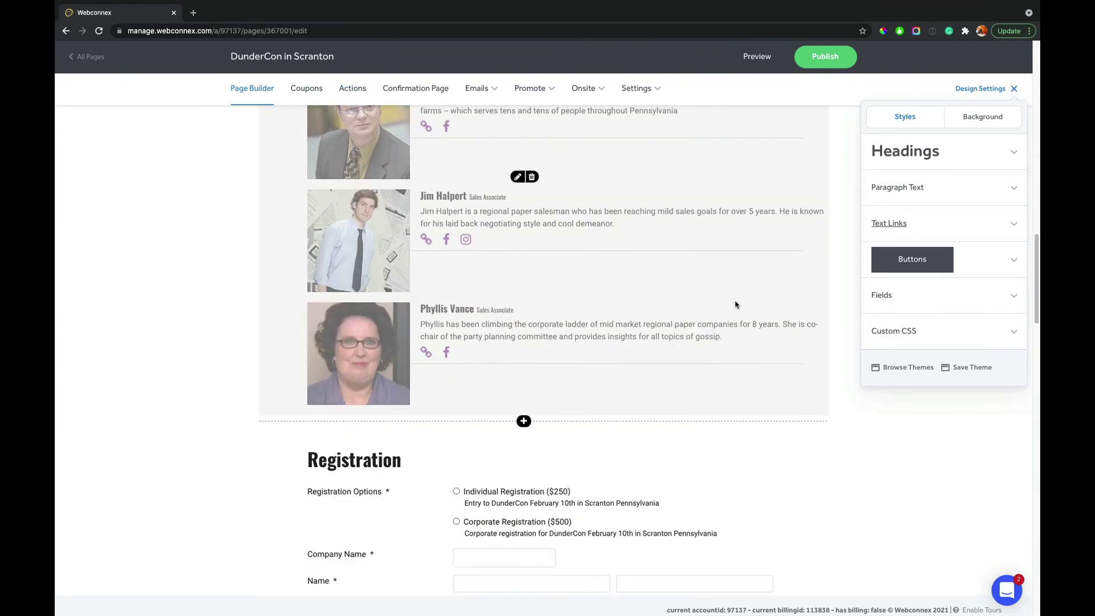
click(520, 342)
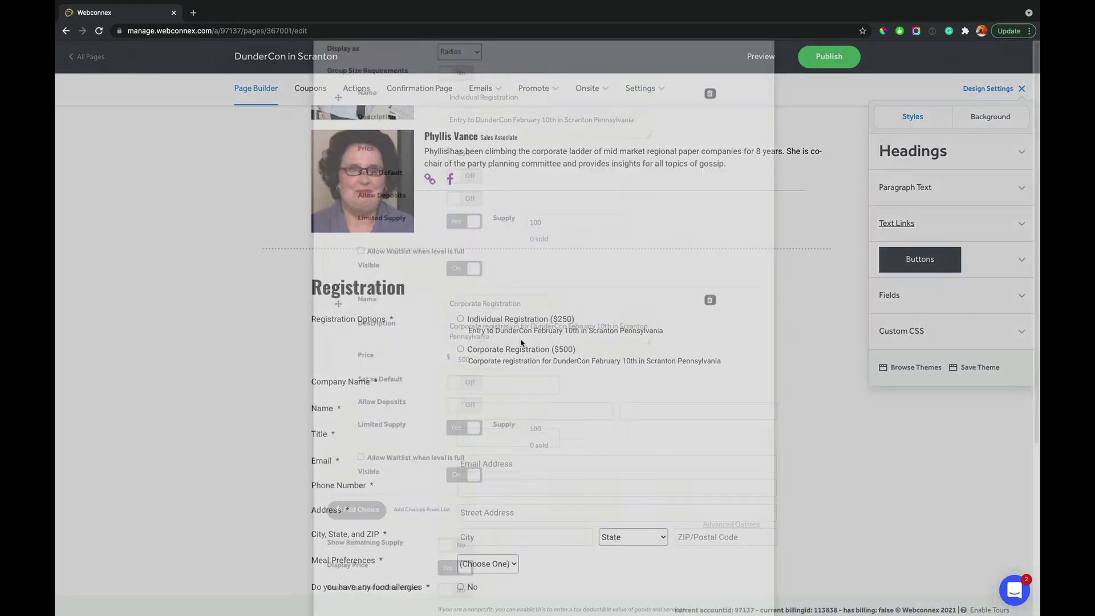
- Add a $1000 'Sponsor Registration' choice described 'Become a sponsor of DunderCon and get seen by the world'
scroll(505, 352, down, 4)
click(364, 412)
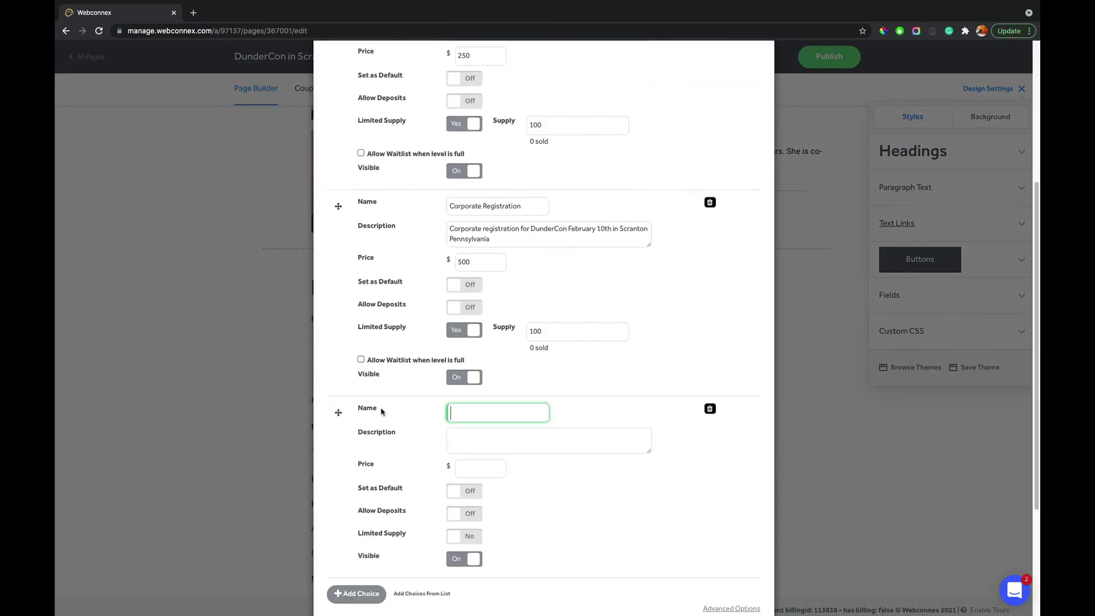
text(Sponsor Registration)
key(Tab)
text(Become a sponsor of DunderCon and get seen by the world)
key(Tab)
text(1000)
scroll(540, 275, down, 3)
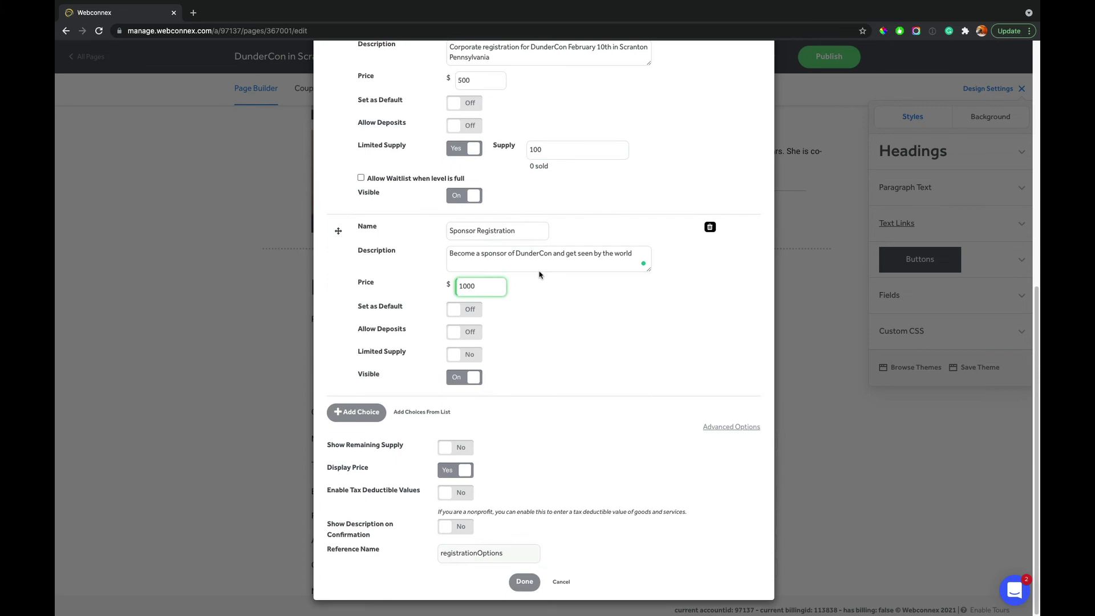
click(524, 582)
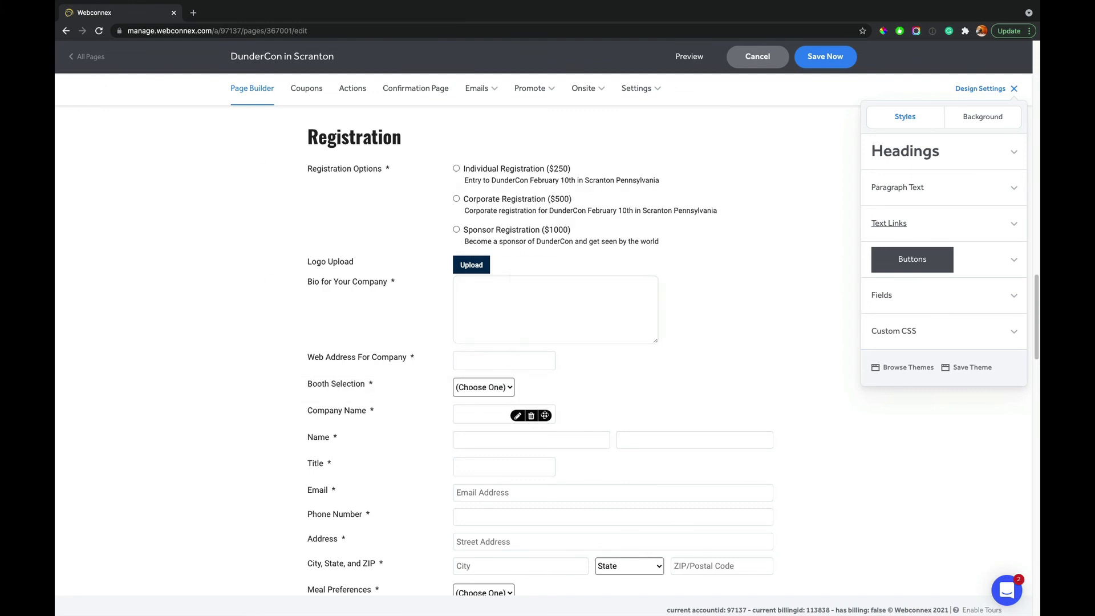
- On Actions, complete the Sponsor Registration rule hiding meals, tracks, sessions and merchandise, and save it
click(353, 88)
scroll(650, 258, down, 5)
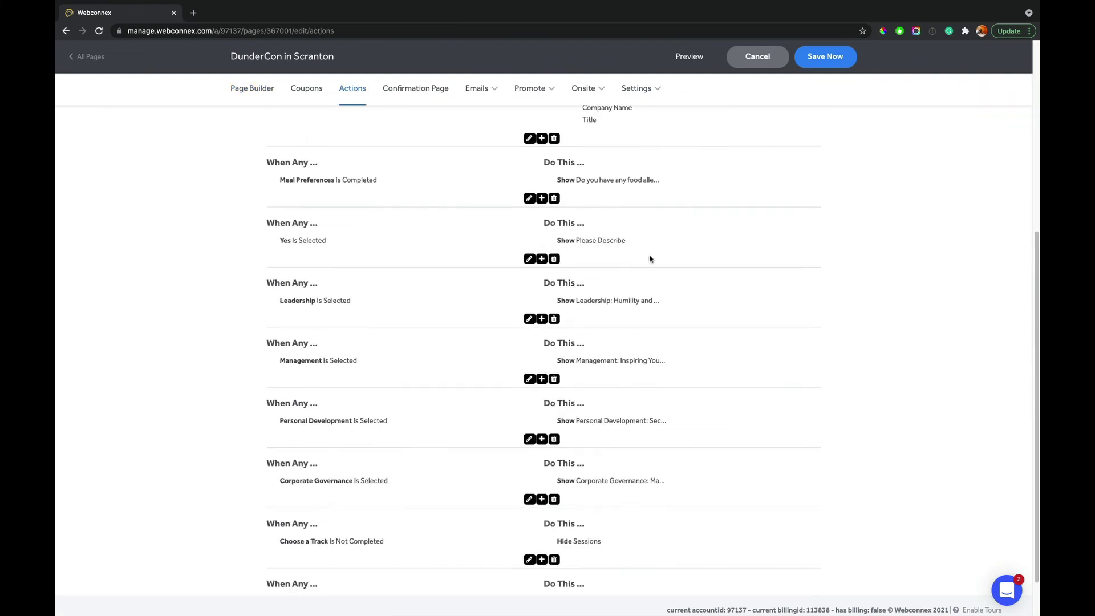
click(542, 565)
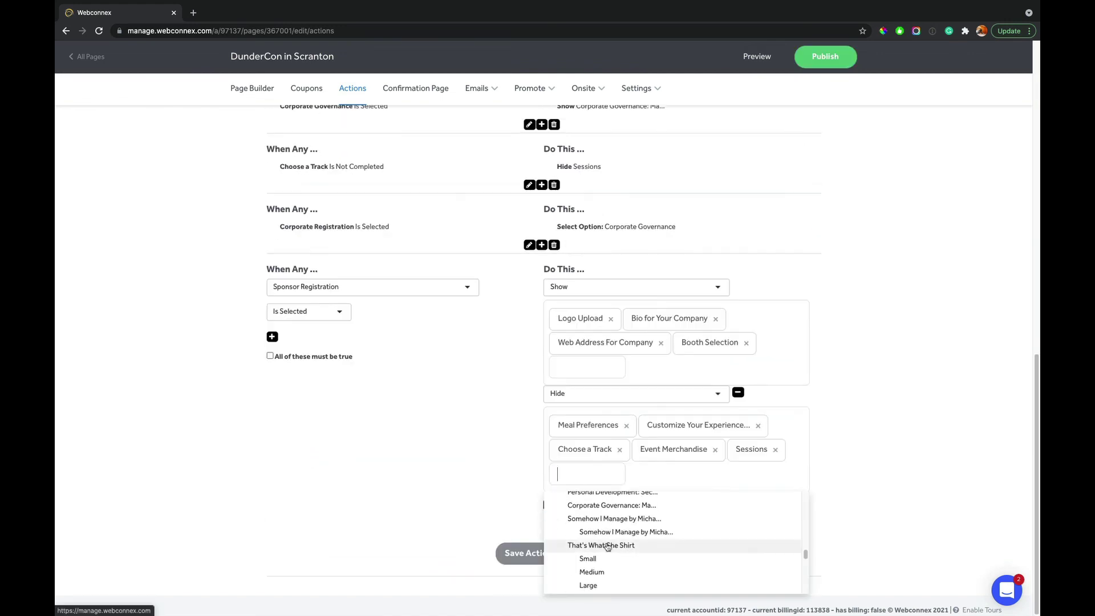
key(Return)
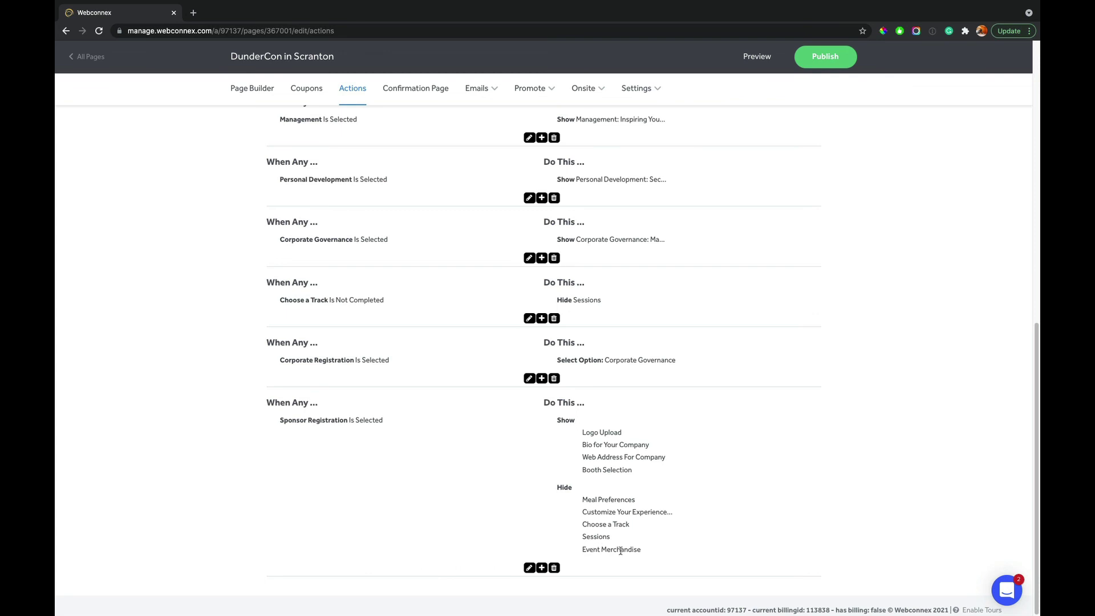
- Preview the page, select Sponsor Registration and pick booth 1
click(762, 57)
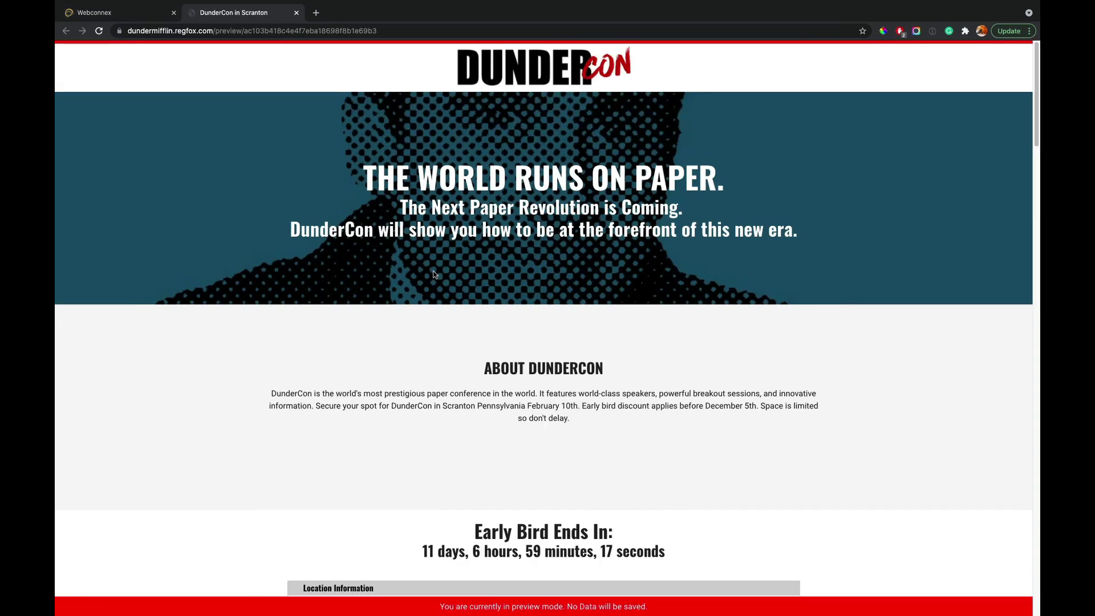
scroll(433, 275, down, 15)
scroll(433, 275, down, 9)
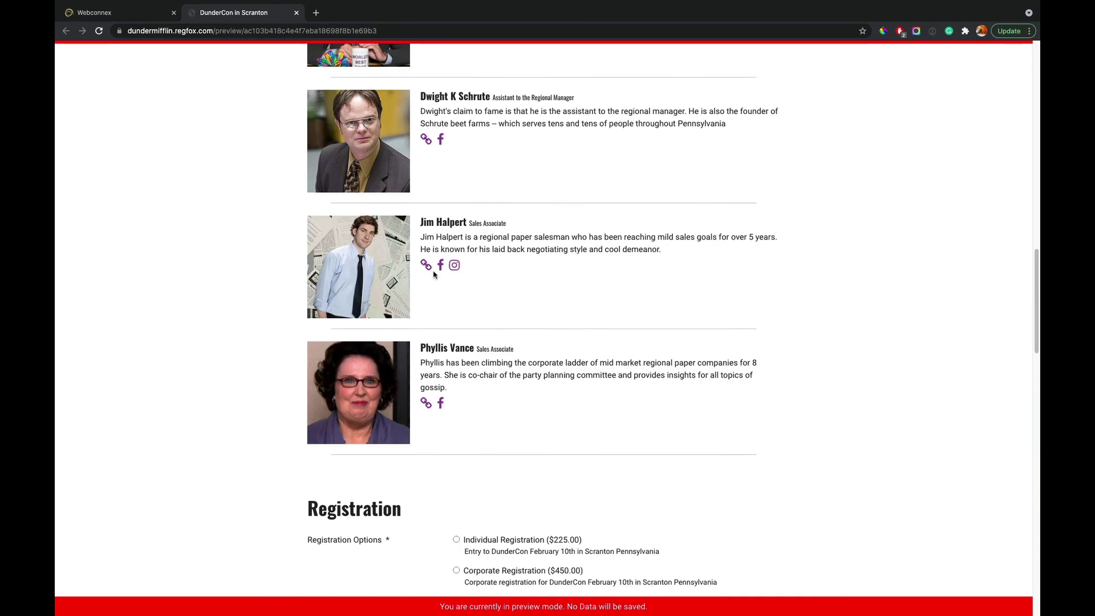
click(456, 404)
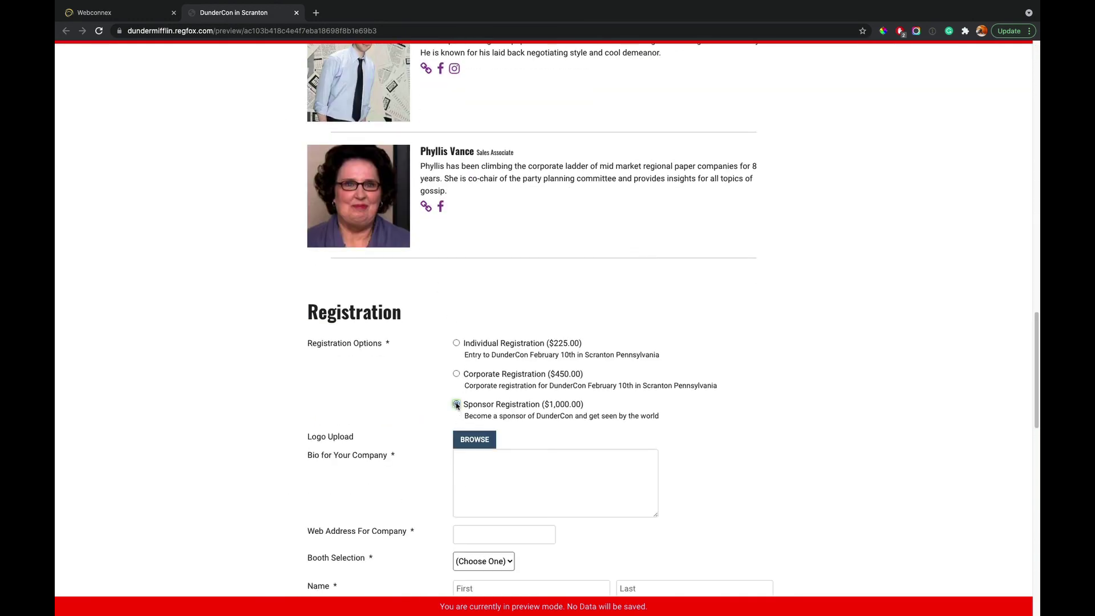
scroll(450, 469, down, 1)
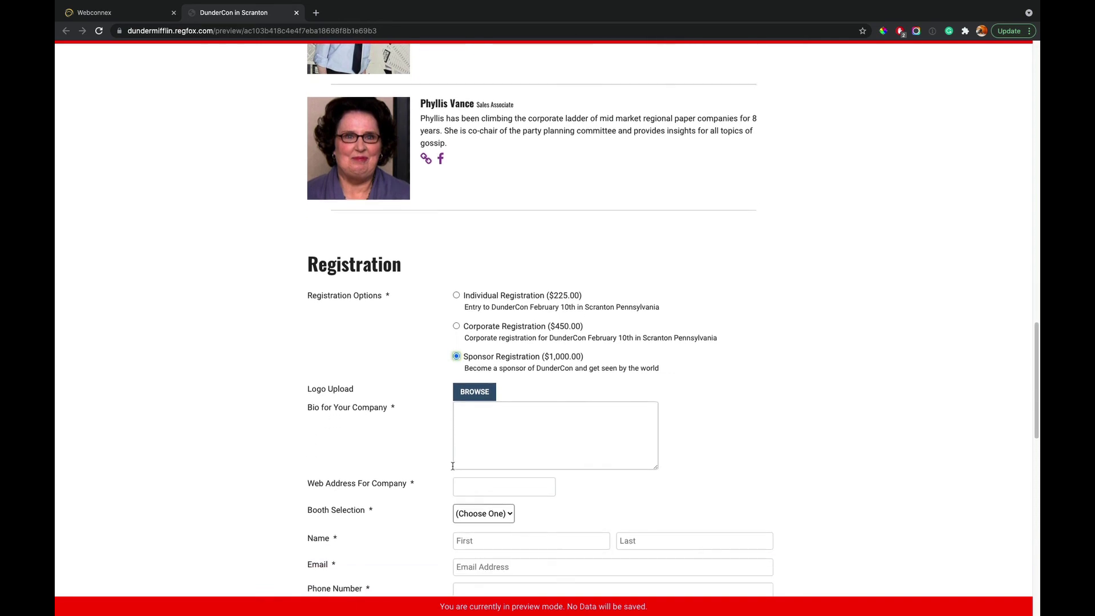
scroll(468, 484, down, 1)
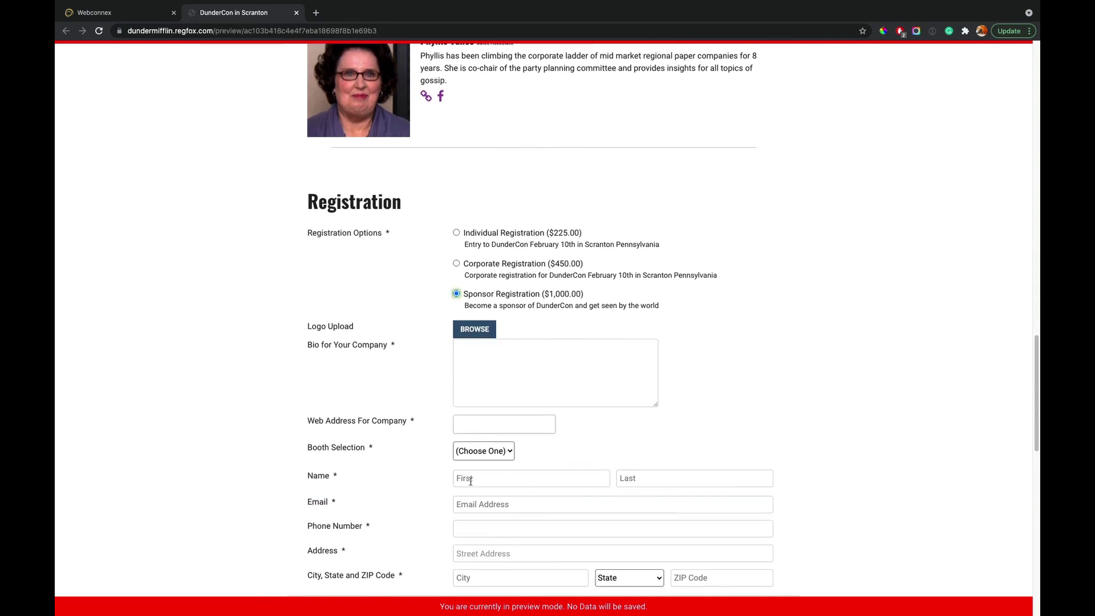
click(481, 451)
click(501, 459)
- Switch to Corporate Registration, then Individual Registration, checking the fields each shows
scroll(757, 417, down, 7)
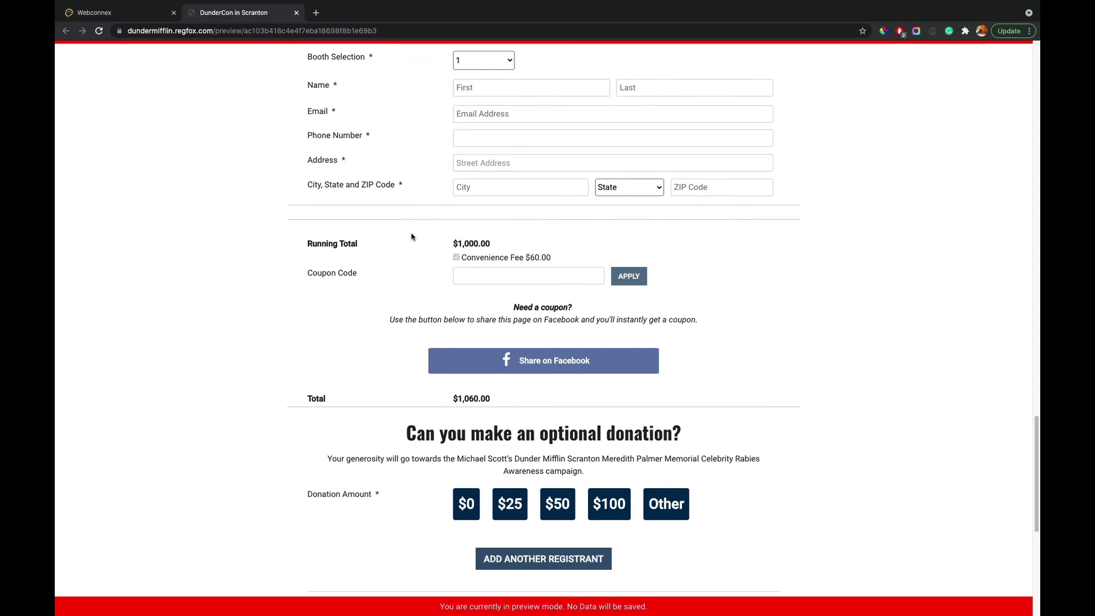
scroll(410, 226, down, 7)
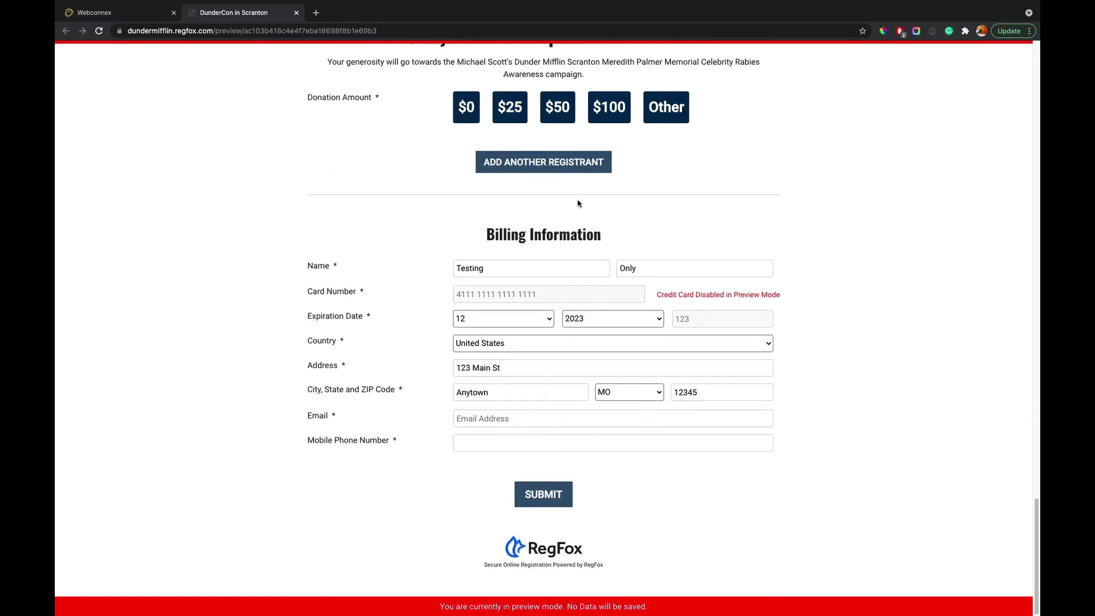
scroll(576, 226, up, 9)
scroll(575, 226, up, 9)
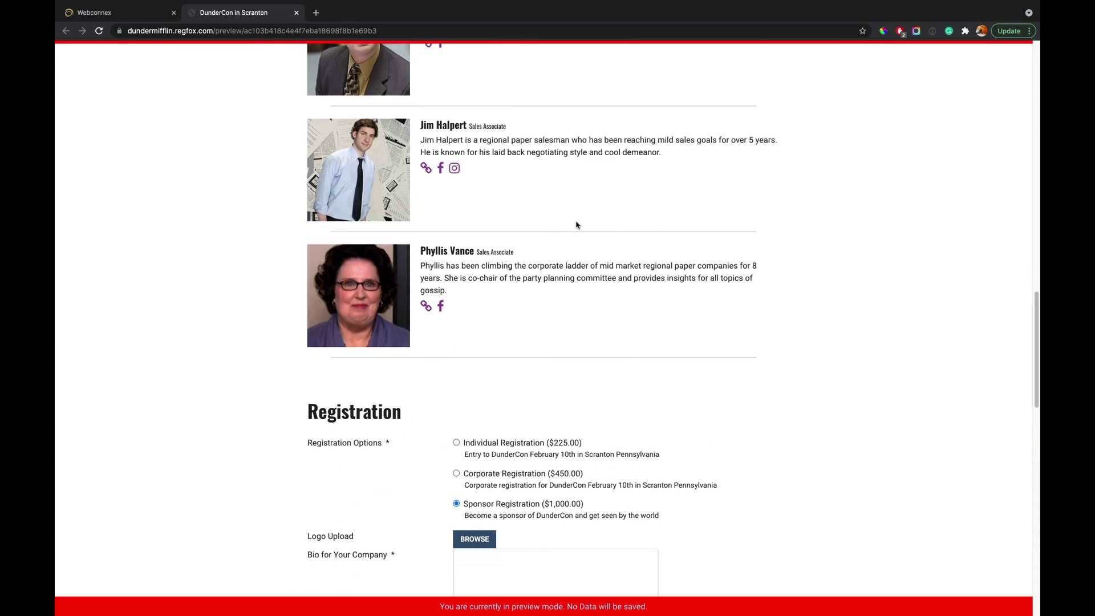
click(456, 472)
scroll(393, 456, down, 4)
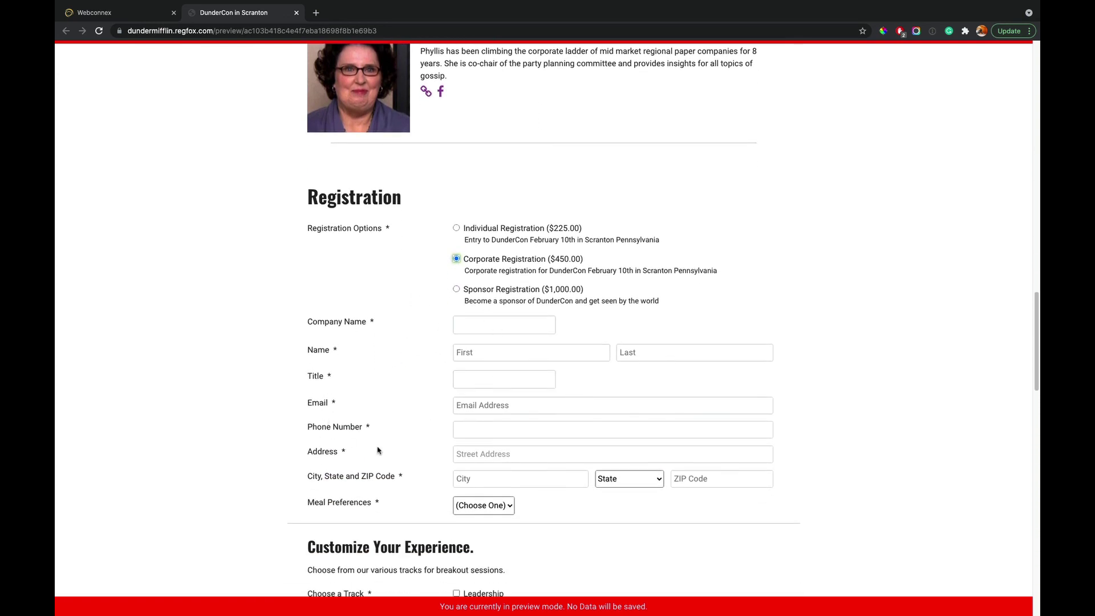
click(479, 233)
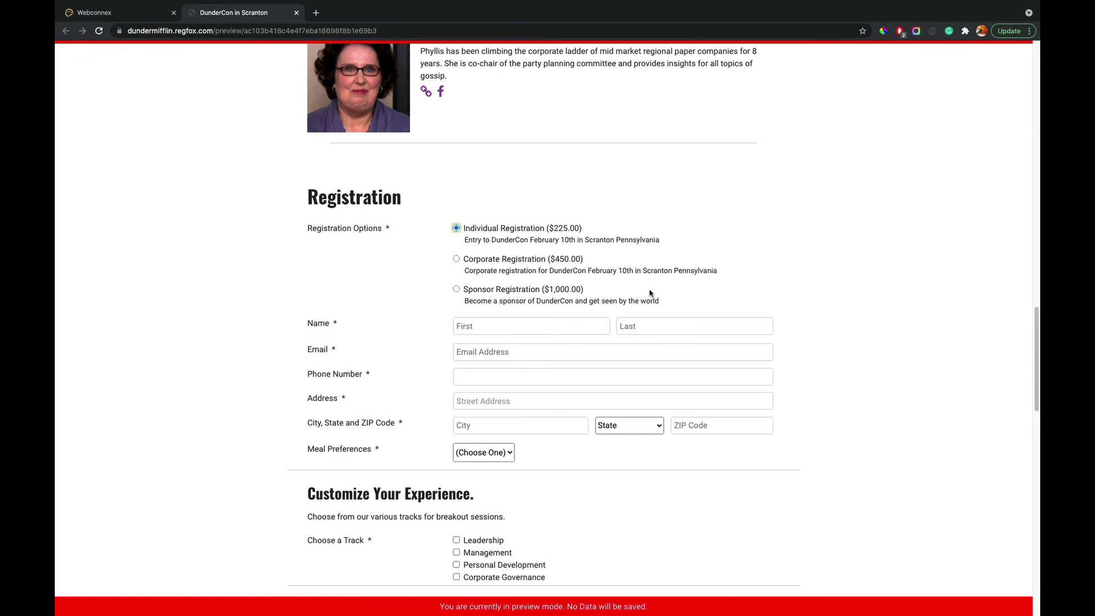
- Tick the Leadership track and check that its session appears
scroll(540, 485, down, 2)
click(456, 424)
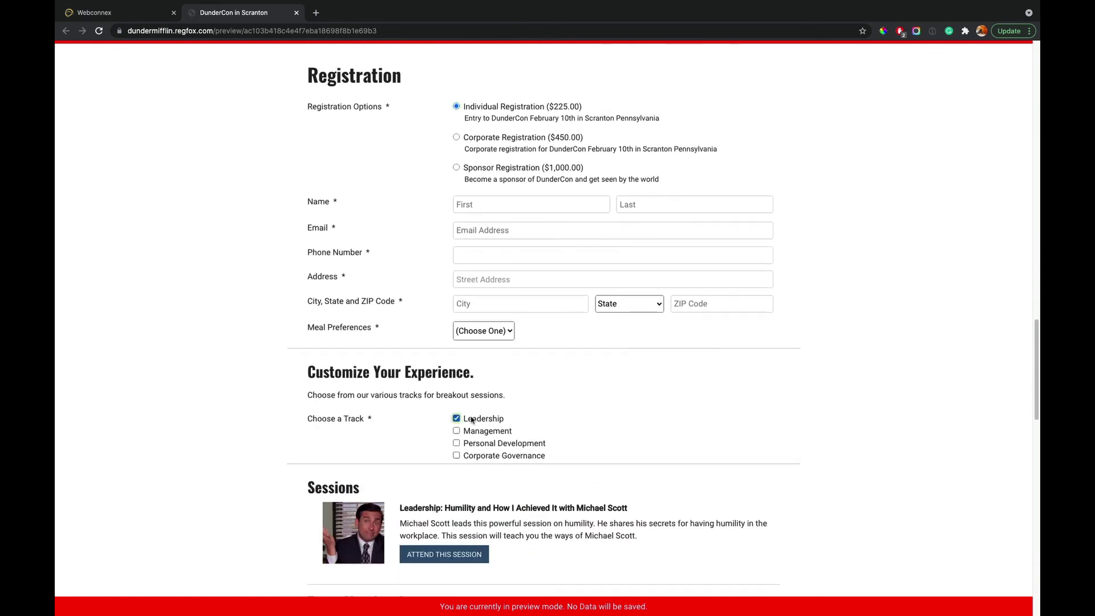
scroll(471, 420, down, 2)
scroll(471, 420, down, 2)
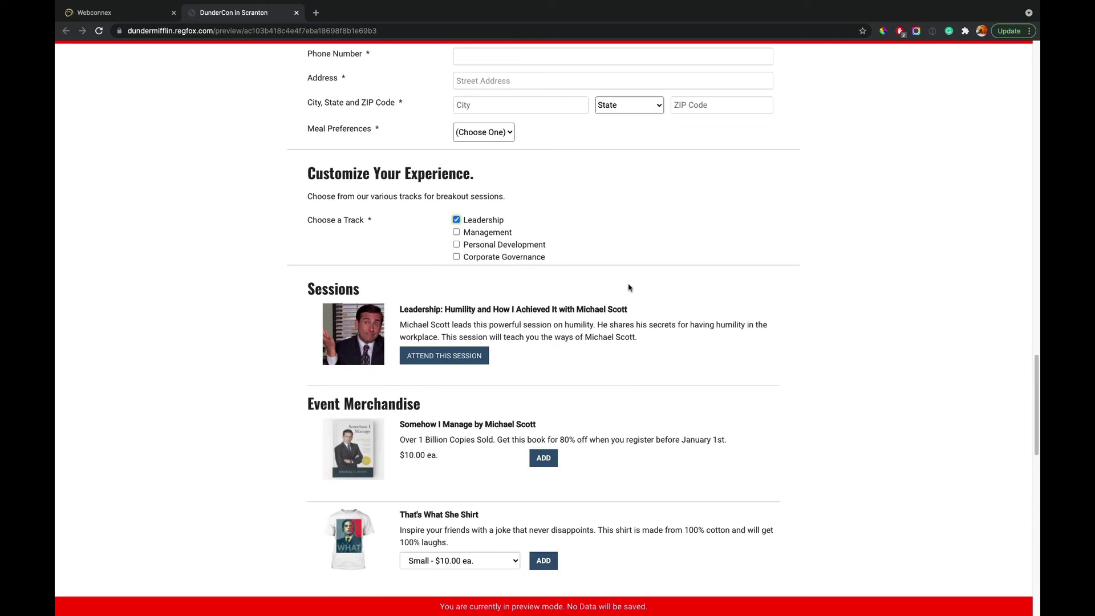
scroll(629, 287, up, 15)
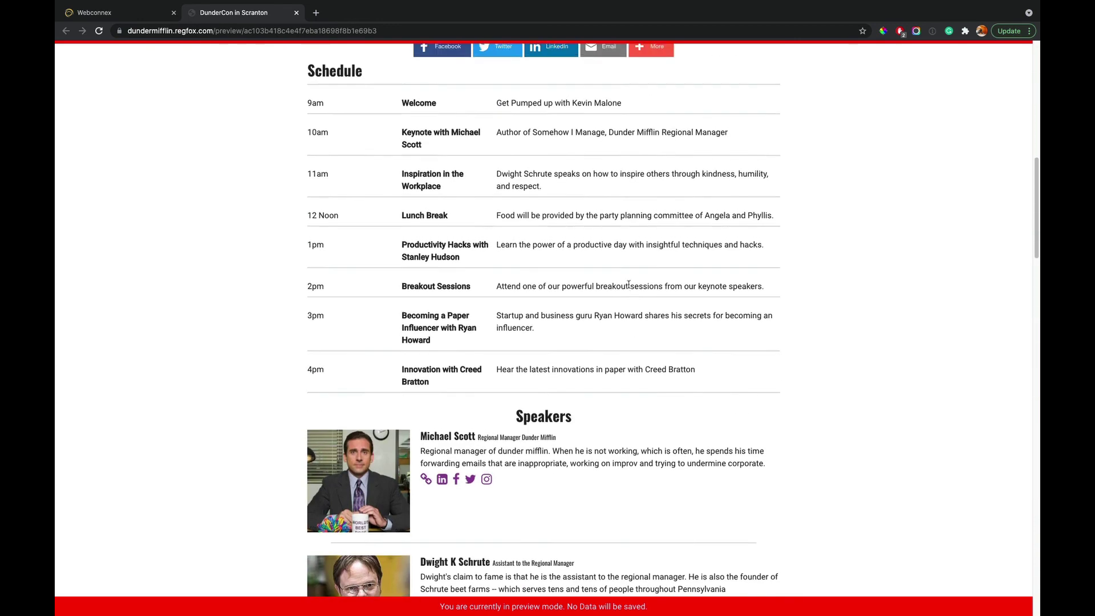
scroll(629, 283, up, 10)
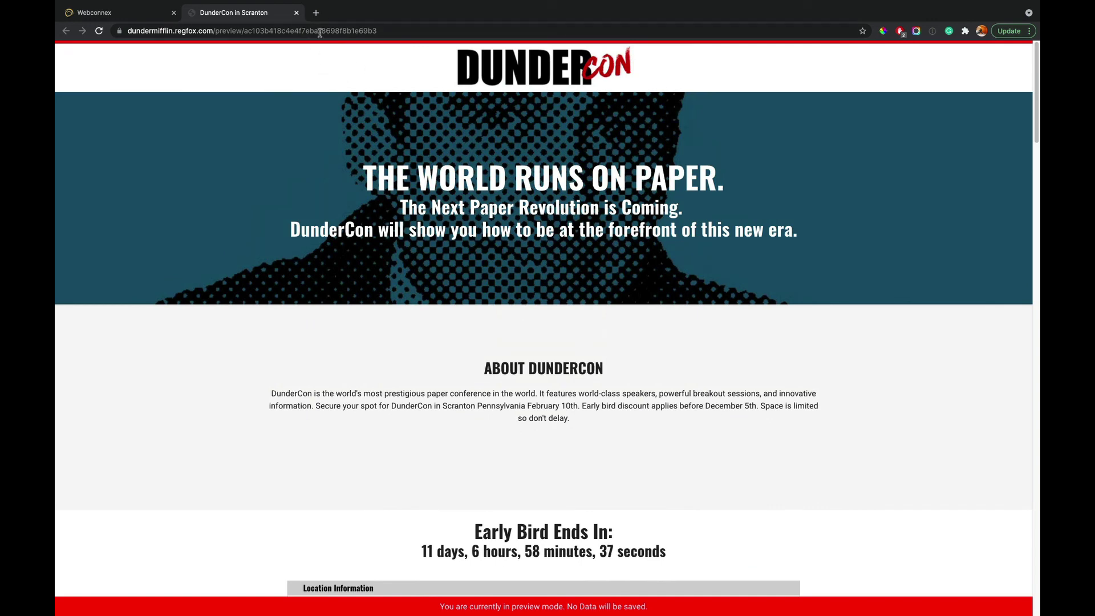
- Close the preview tab and review the saved pricing, field and track rules on the Actions page
click(295, 13)
scroll(680, 258, up, 7)
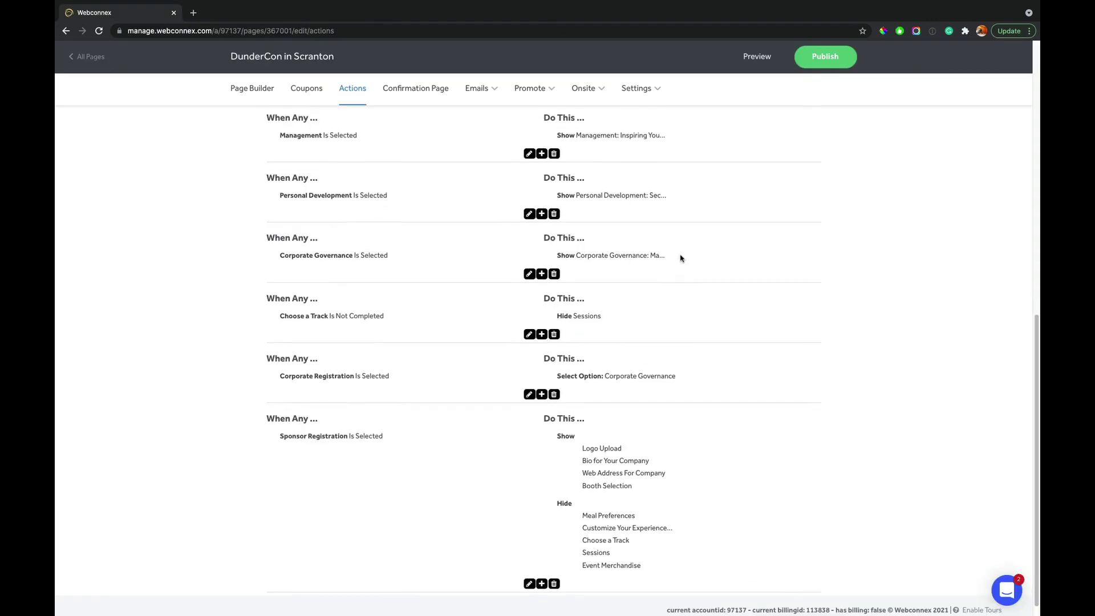
scroll(680, 255, up, 2)
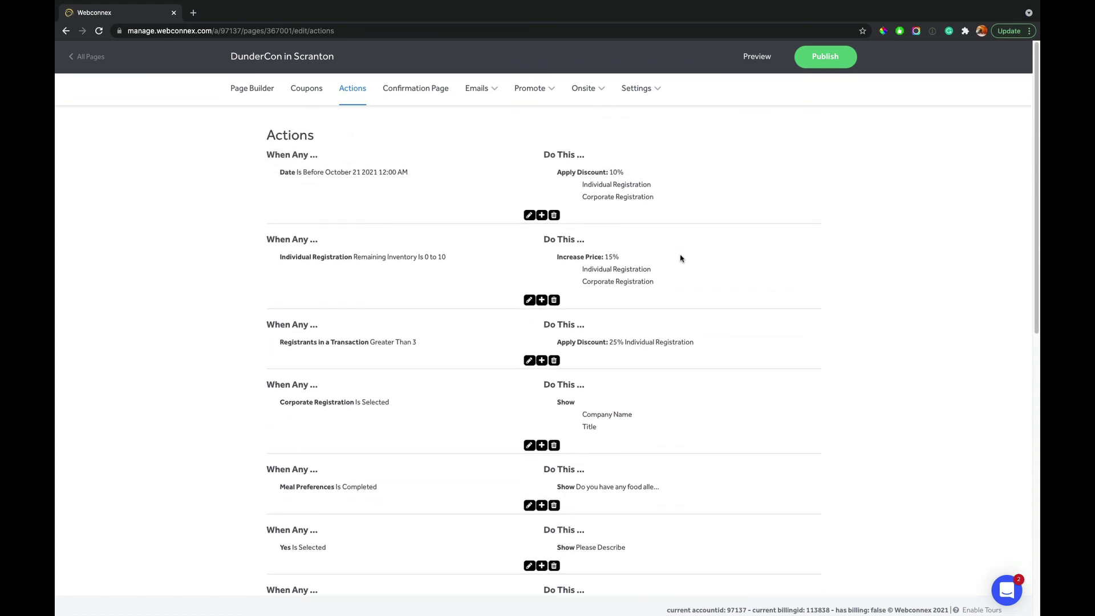
scroll(665, 249, down, 6)
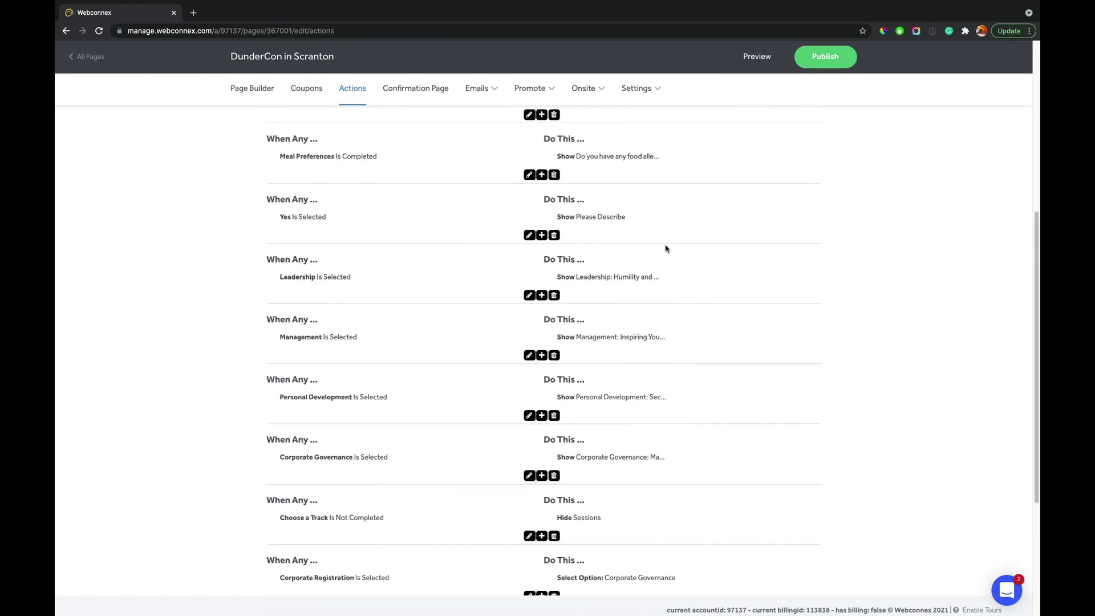
scroll(666, 248, up, 6)
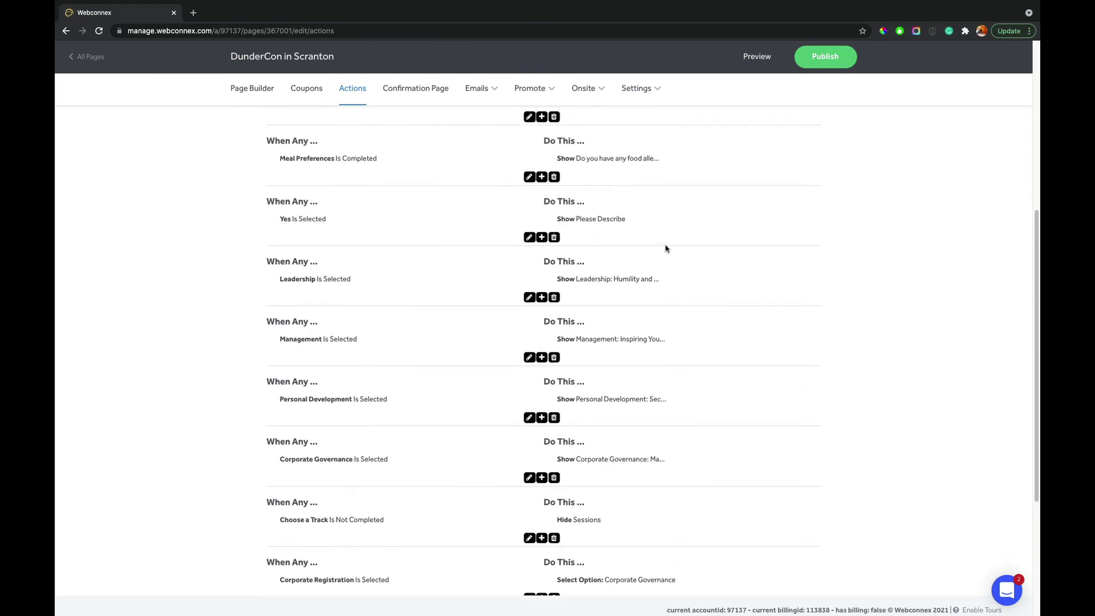